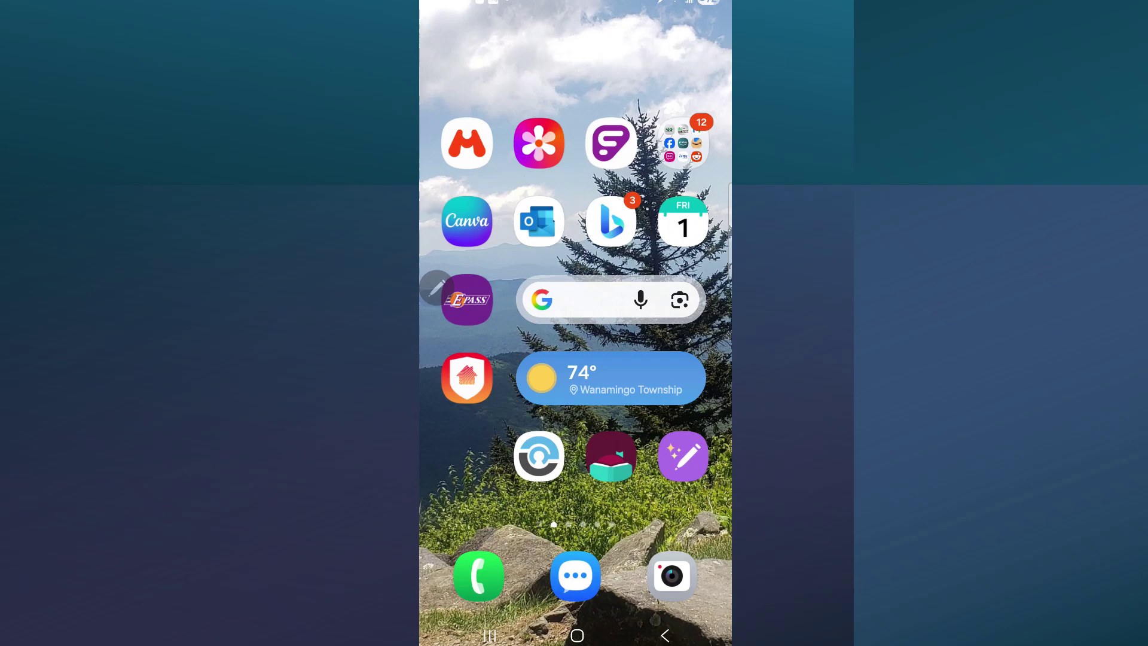
Search the phone for "bing", launch the Bing app and open its Image Creator
{"action": "left_click_drag", "start_coordinate": [575, 490], "coordinate": [575, 251]}
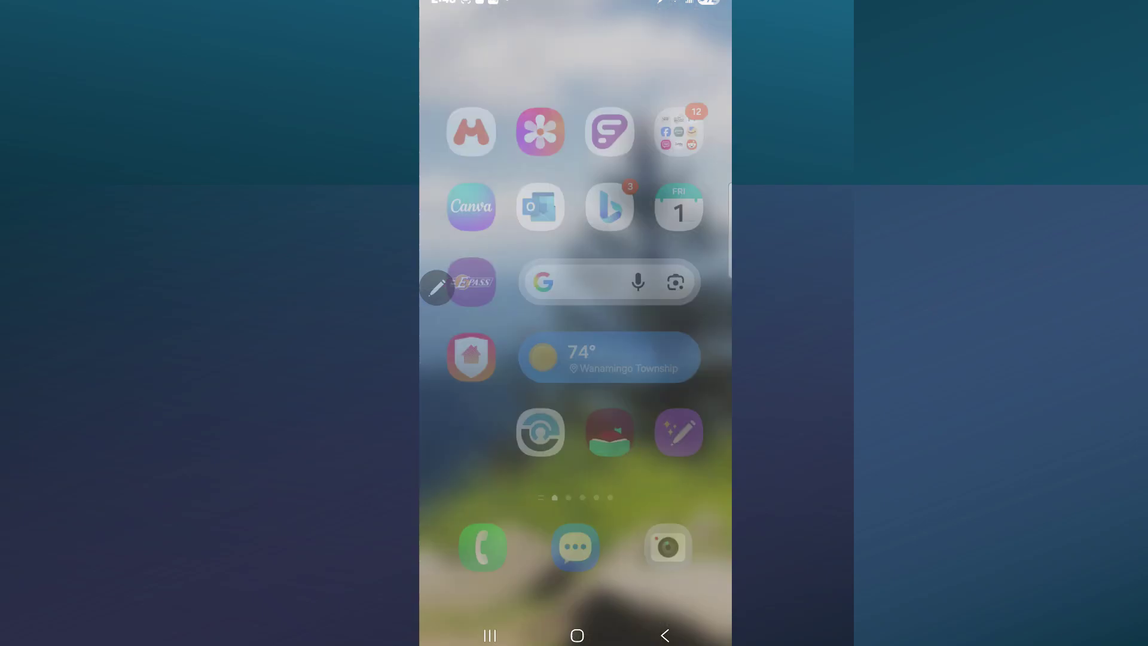
{"action": "left_click", "coordinate": [574, 584]}
{"action": "type", "text": "bing"}
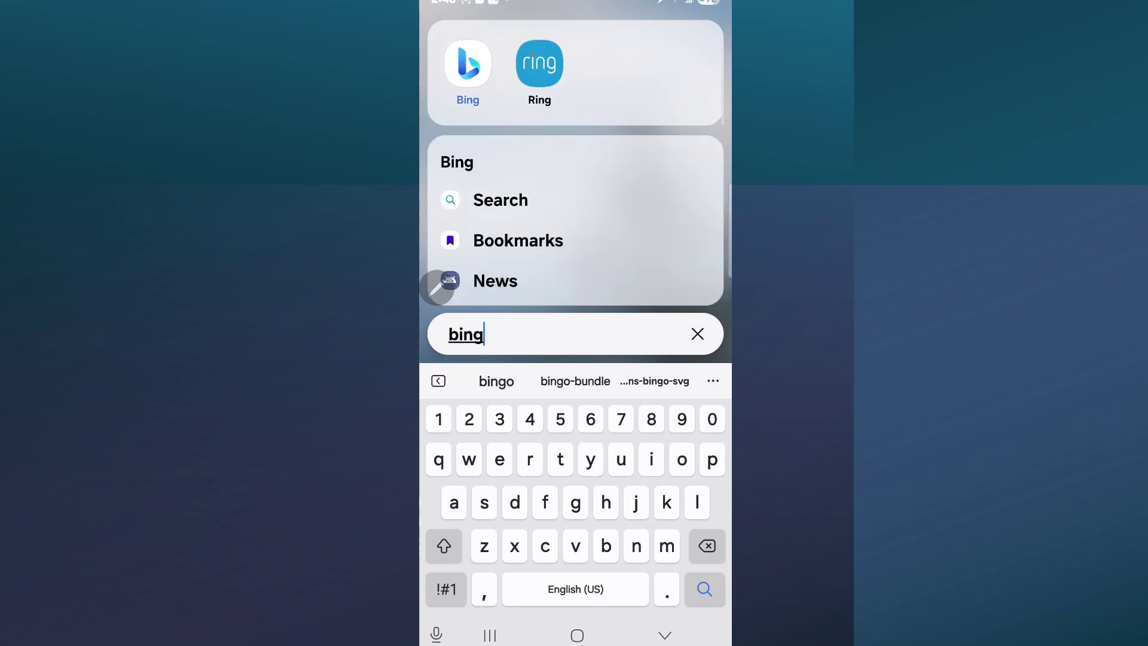
{"action": "left_click", "coordinate": [467, 64]}
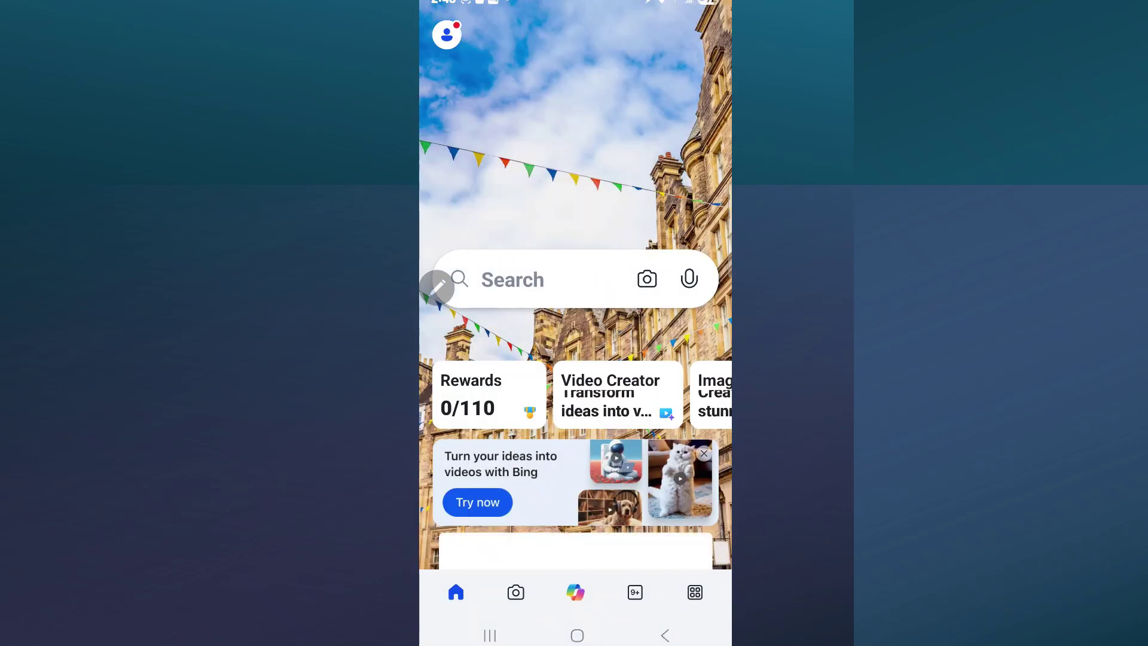
{"action": "left_click", "coordinate": [695, 592]}
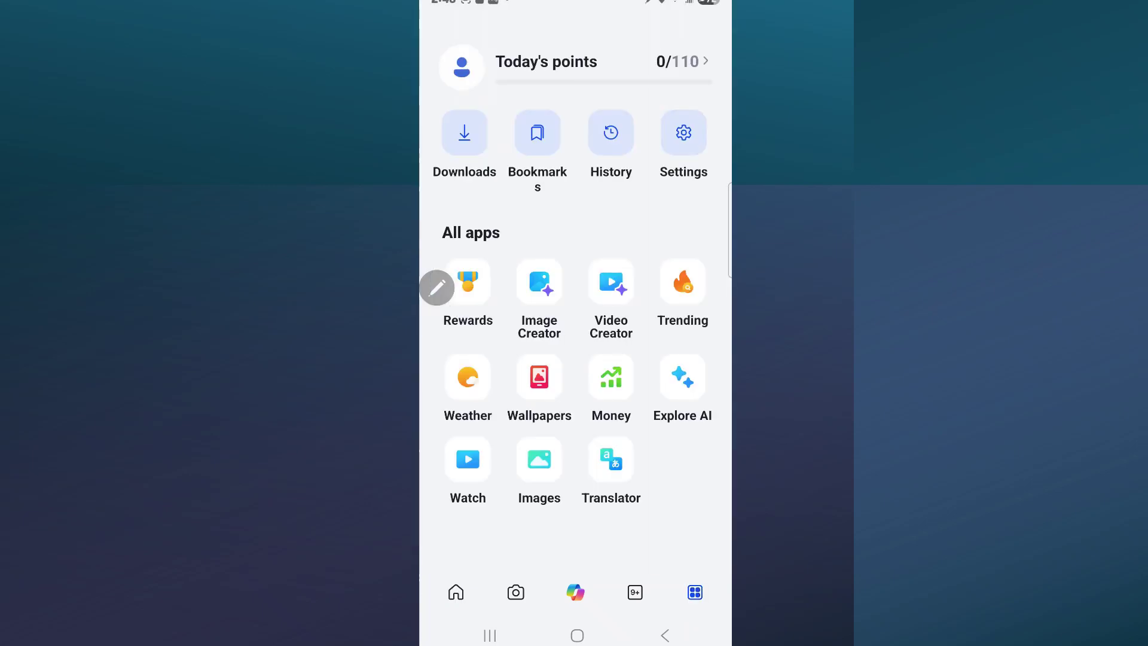
{"action": "left_click", "coordinate": [538, 459]}
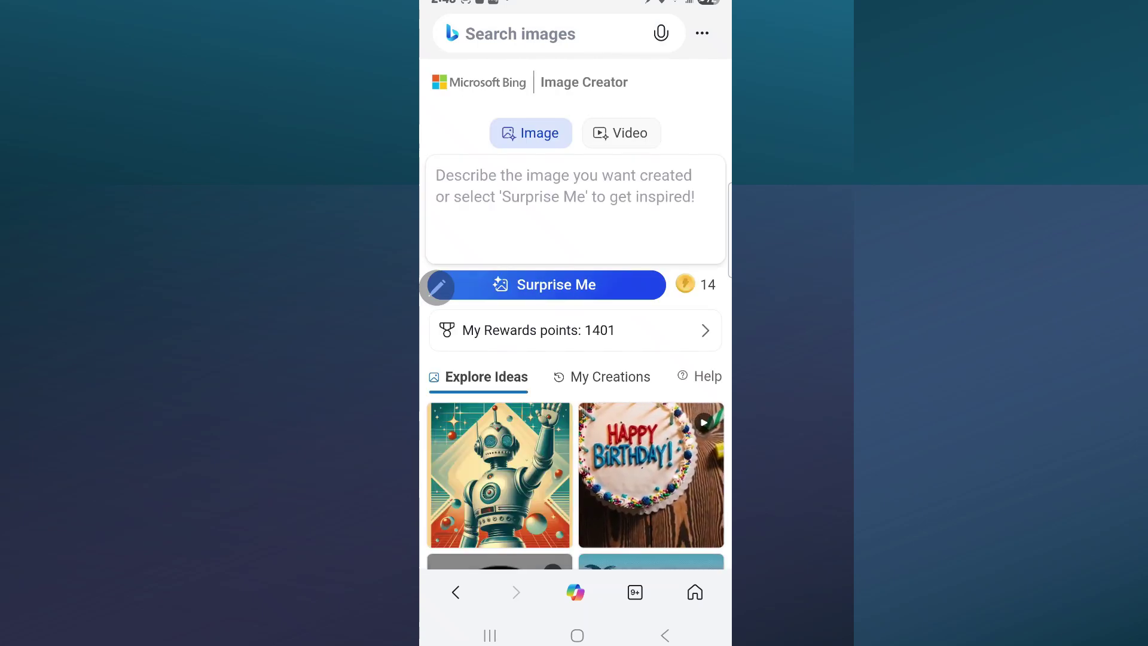
Enter the image prompt "a flamingo with a hat and looking dapper and teady to party"
{"action": "left_click", "coordinate": [562, 210]}
{"action": "type", "text": "a flan"}
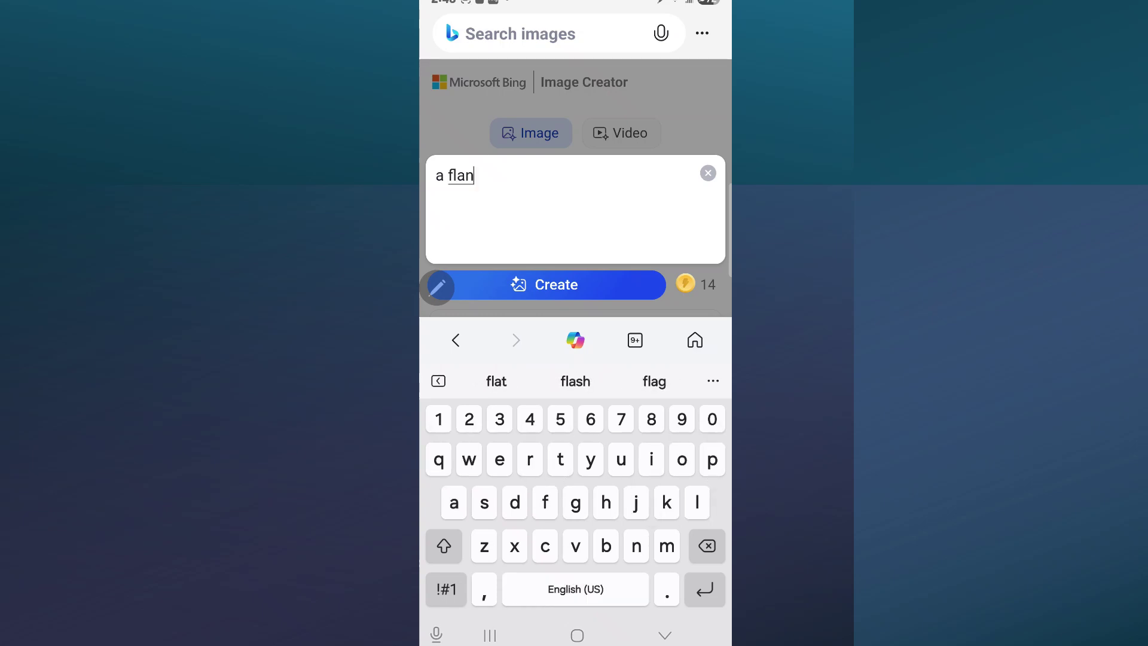
{"action": "key", "text": "BackSpace"}
{"action": "type", "text": "mi"}
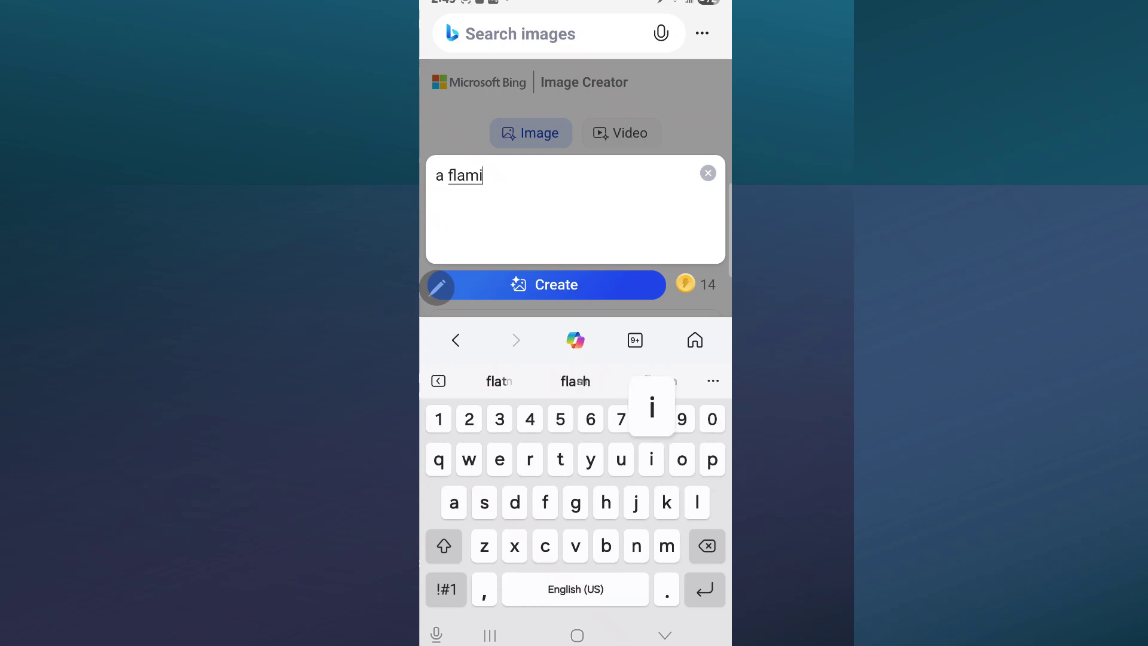
{"action": "type", "text": "ngo wi"}
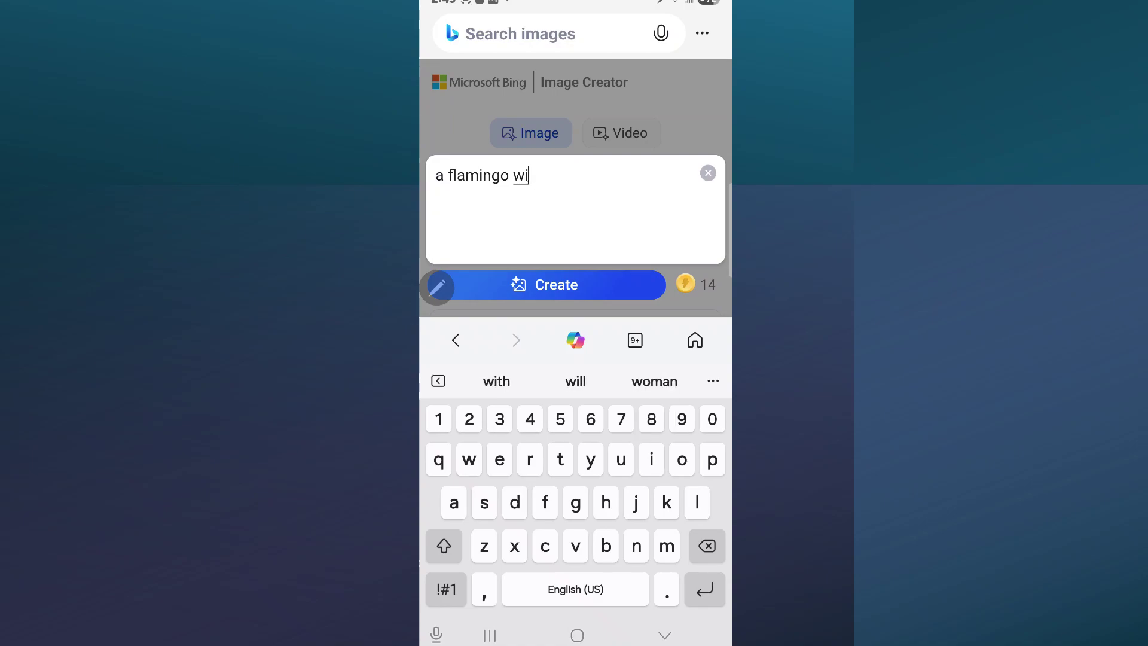
{"action": "type", "text": "th a s"}
{"action": "type", "text": "hat "}
{"action": "type", "text": "and "}
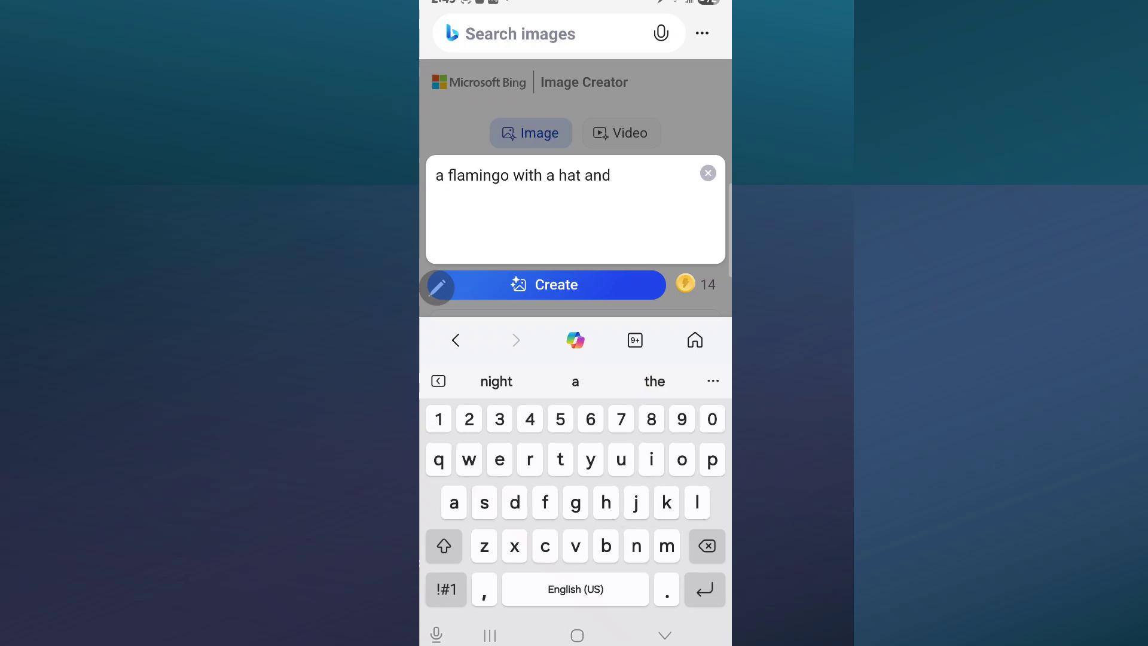
{"action": "type", "text": "lookim"}
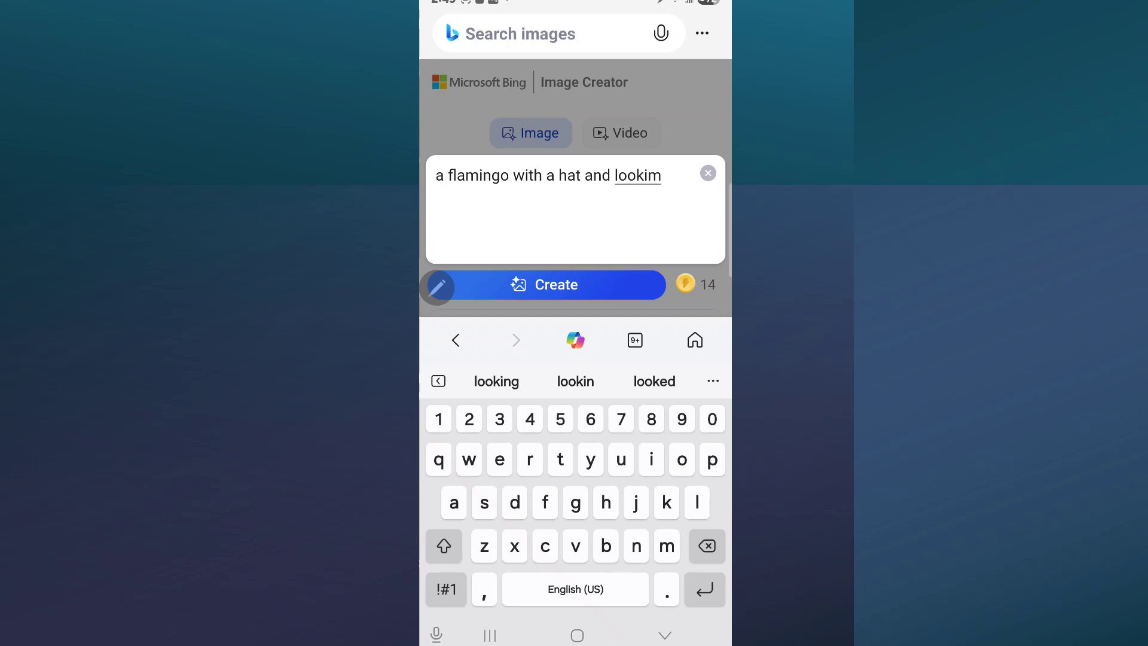
{"action": "key", "text": "BackSpace"}
{"action": "type", "text": "ng dap"}
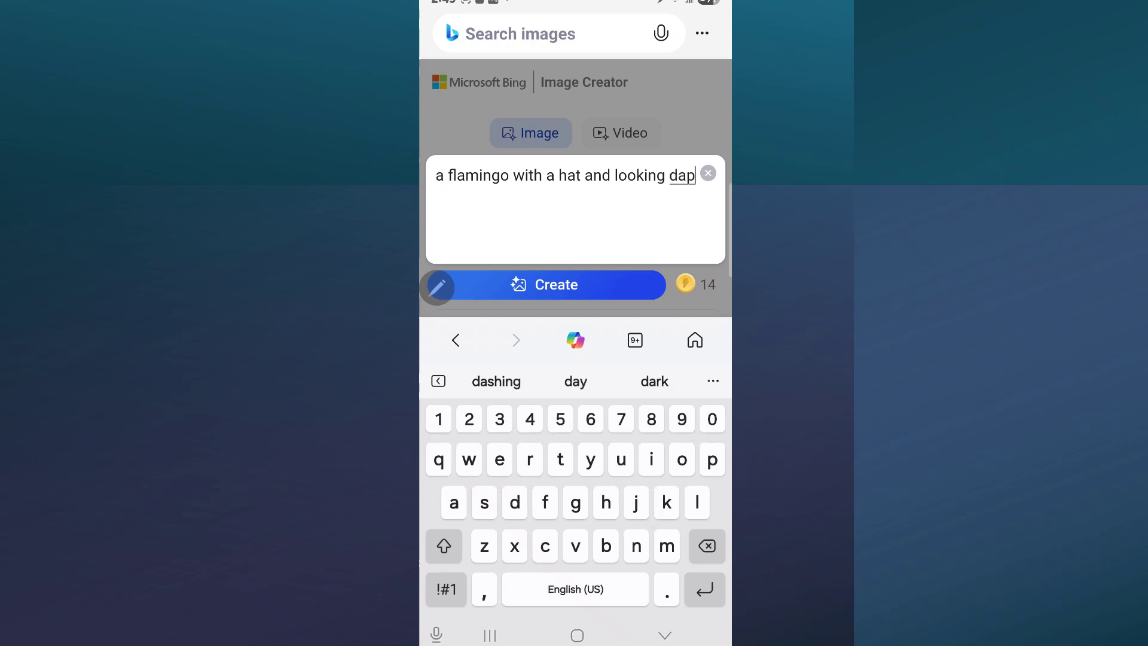
{"action": "type", "text": "per "}
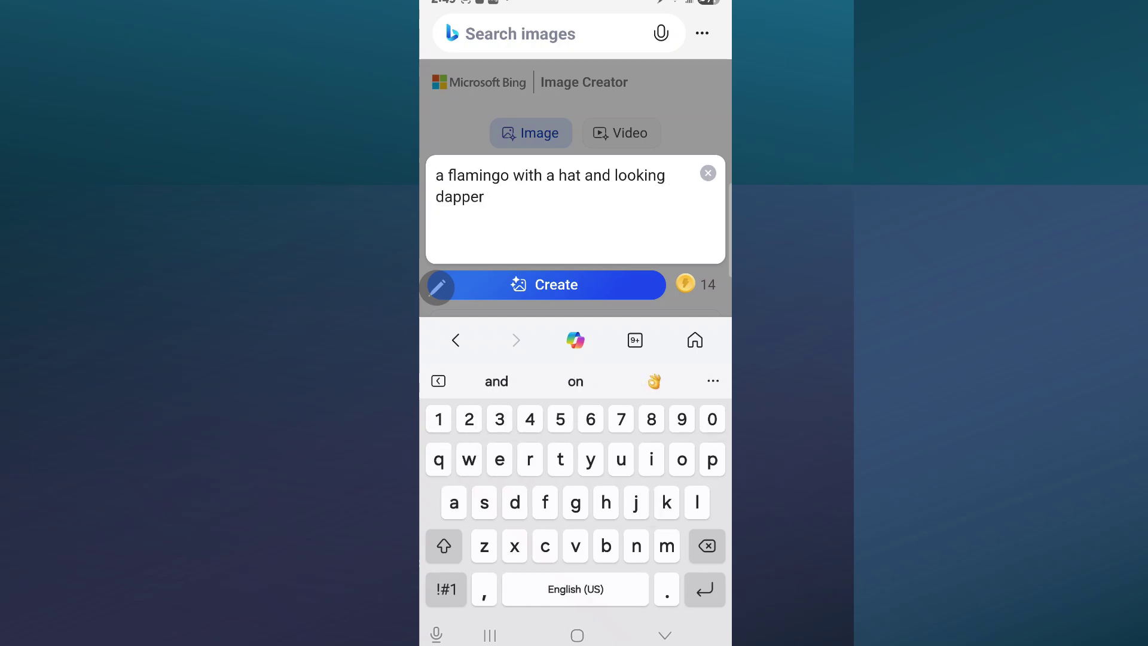
{"action": "type", "text": "and "}
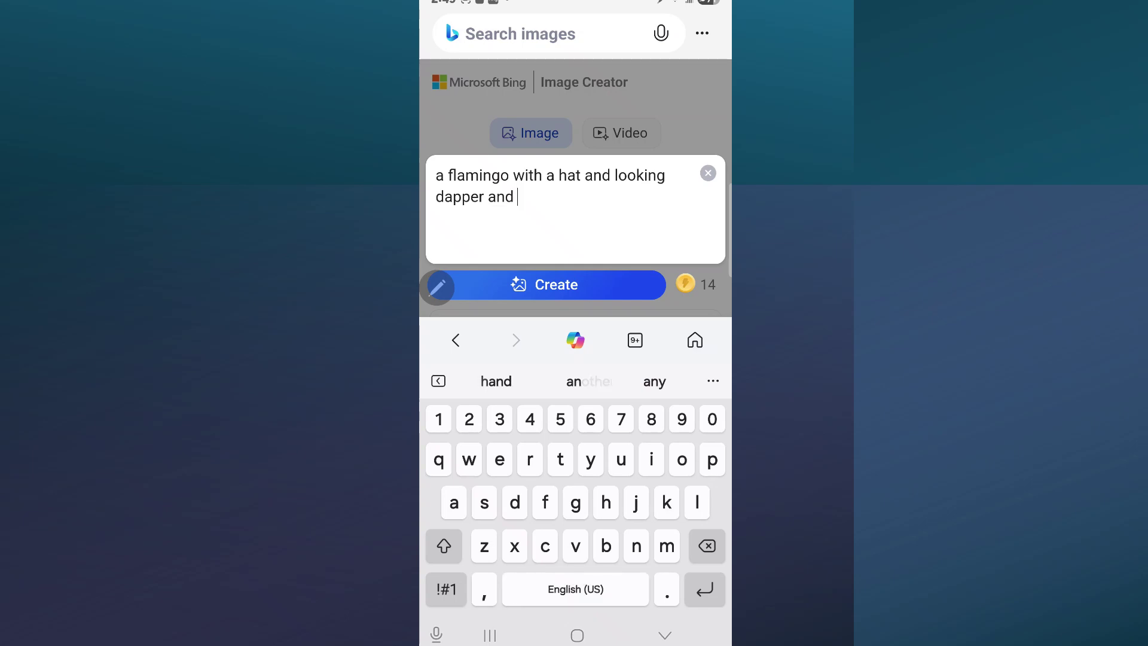
{"action": "type", "text": "teady to"}
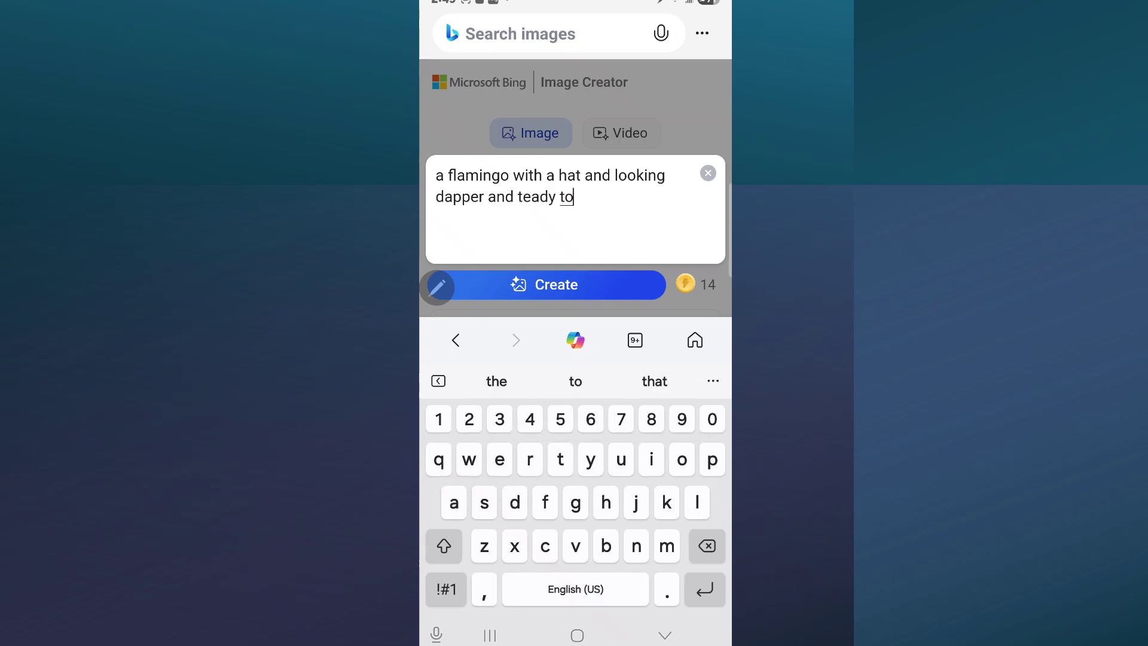
{"action": "type", "text": " party "}
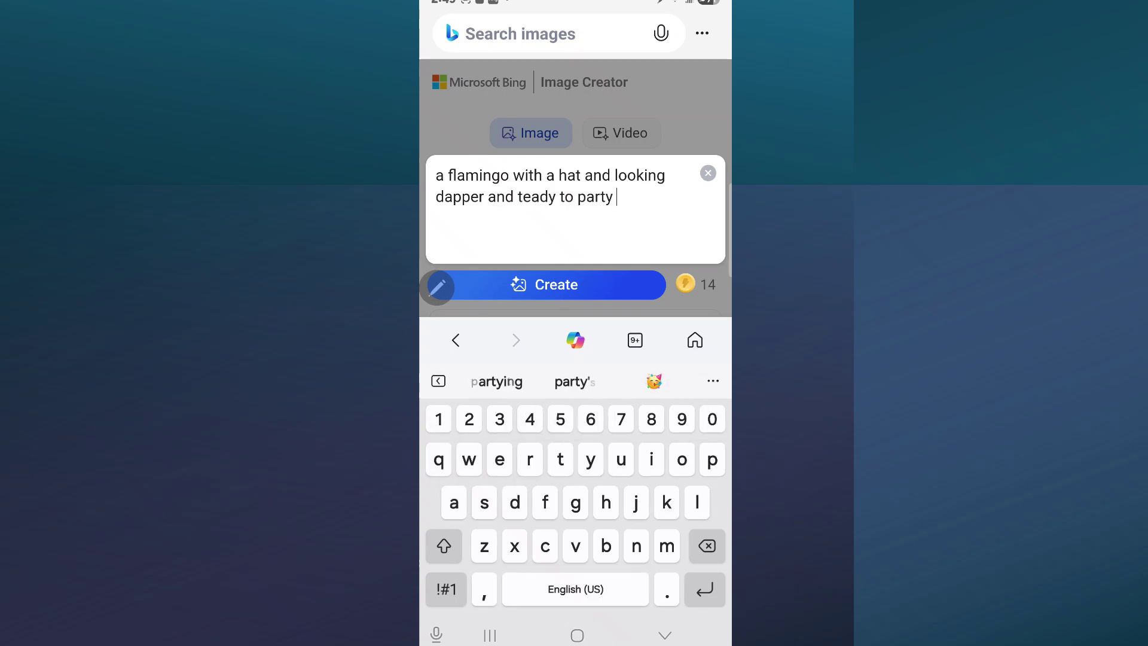
Extend the prompt with "in a pool setting" and generate the images
{"action": "type", "text": "in a"}
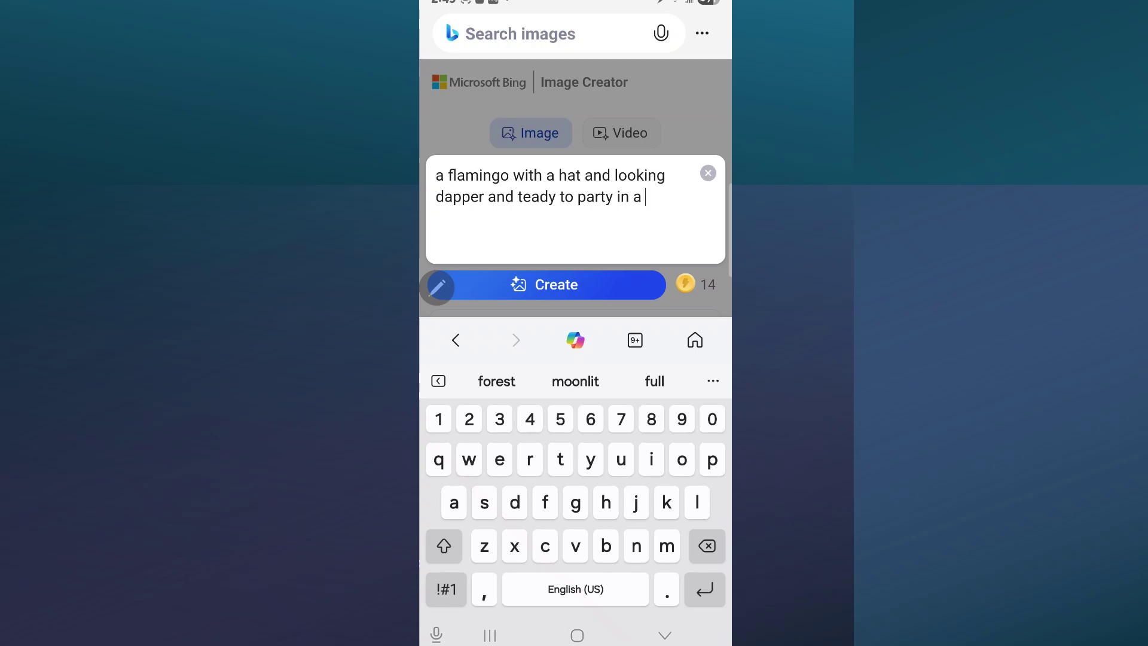
{"action": "type", "text": "bea"}
{"action": "key", "text": "BackSpace"}
{"action": "key", "text": "BackSpace"}
{"action": "key", "text": "BackSpace"}
{"action": "type", "text": "pool"}
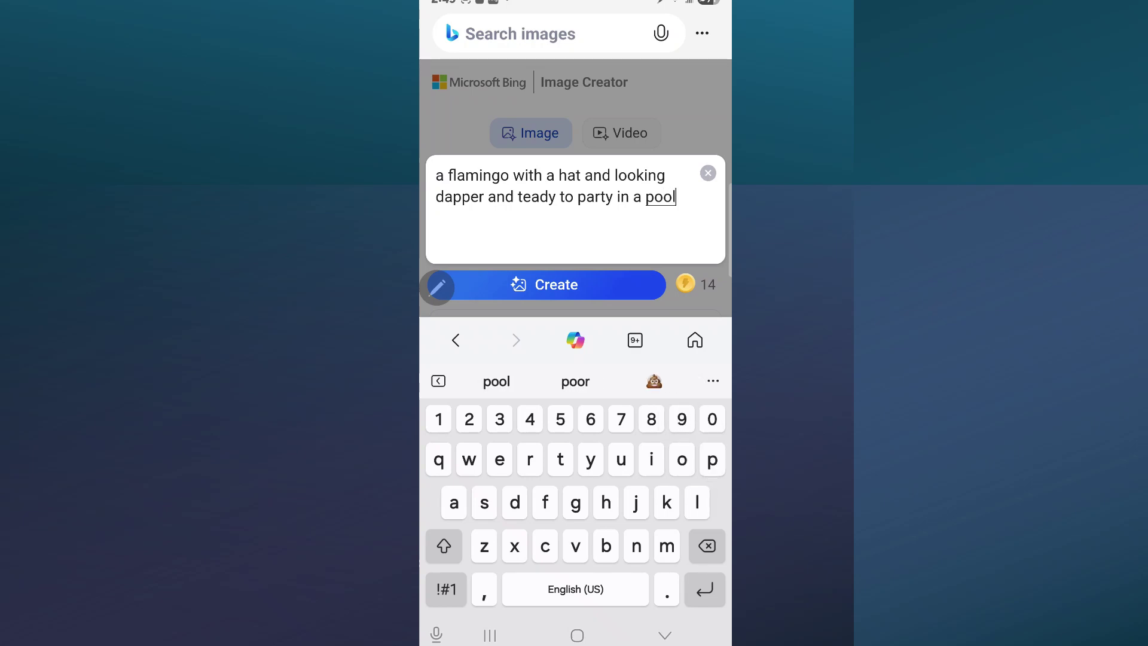
{"action": "type", "text": " setting"}
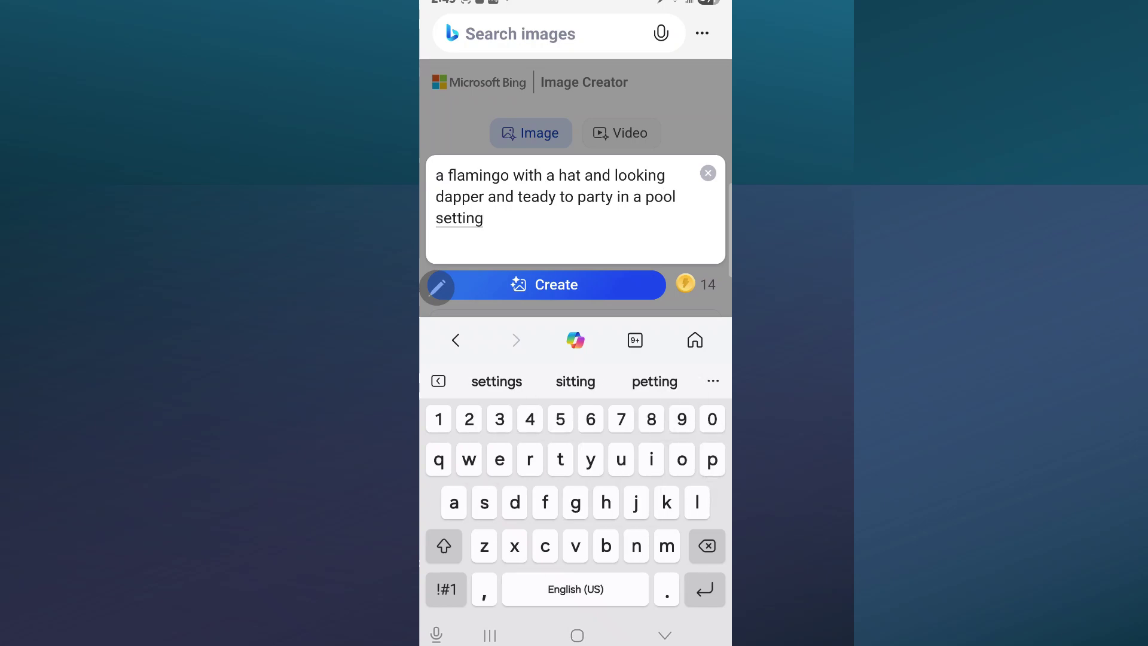
{"action": "key", "text": "Return"}
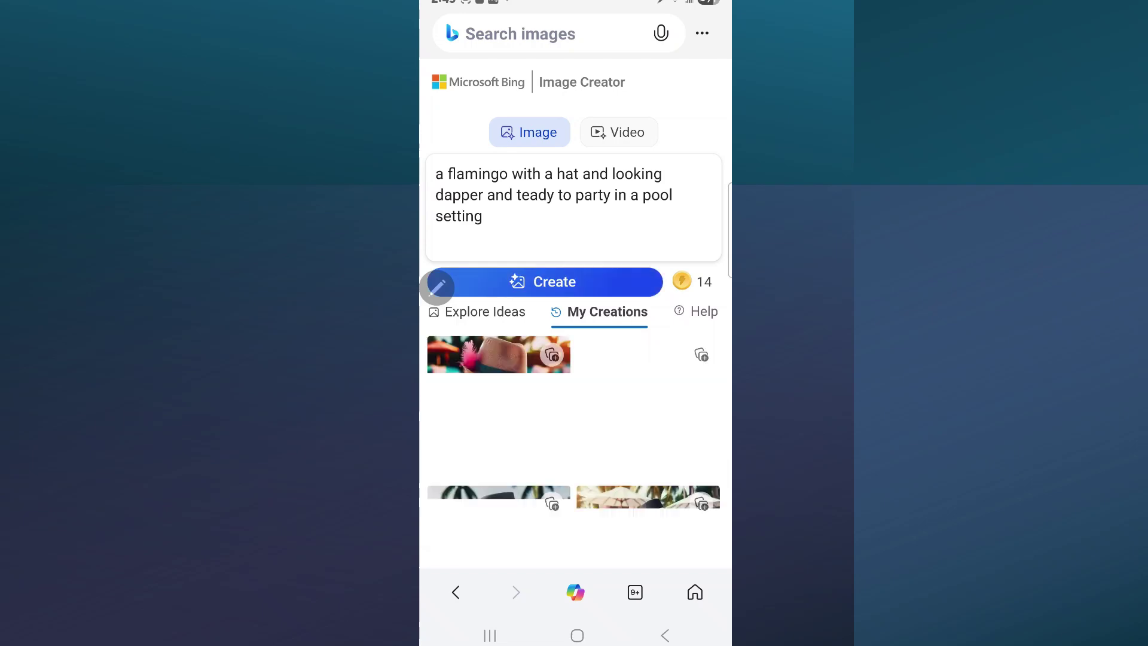
Look over the generated flamingo images and correct "teady" to "ready" in the prompt
{"action": "scroll", "coordinate": [574, 358], "scroll_direction": "down", "scroll_amount": 4}
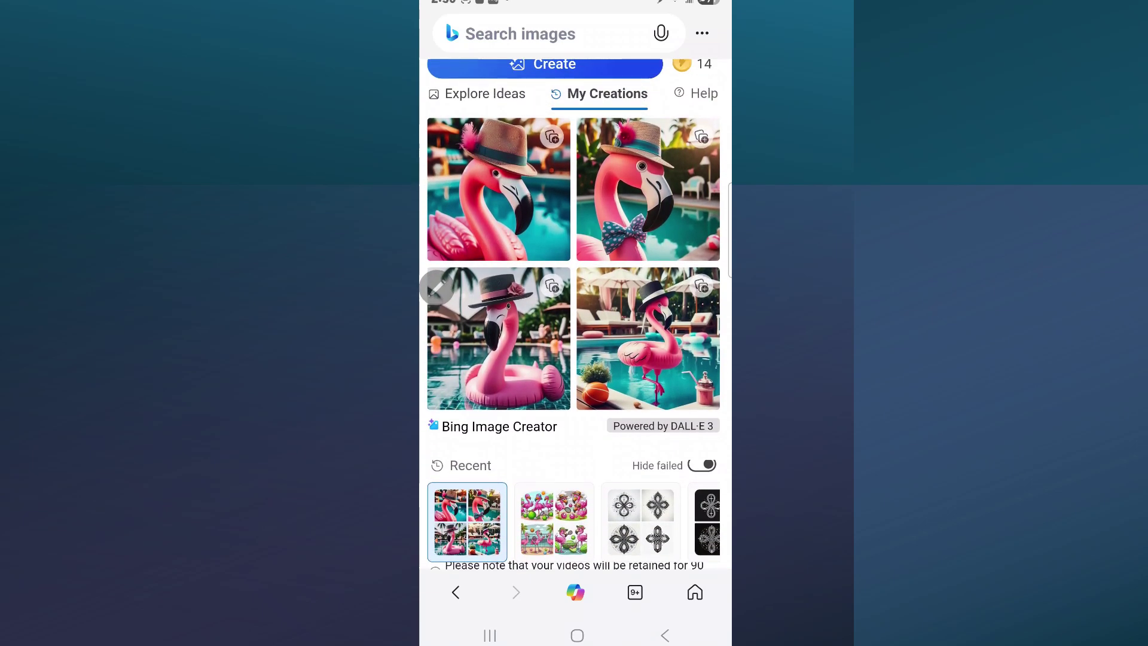
{"action": "scroll", "coordinate": [574, 311], "scroll_direction": "down", "scroll_amount": 1}
{"action": "scroll", "coordinate": [574, 310], "scroll_direction": "up", "scroll_amount": 1}
{"action": "scroll", "coordinate": [574, 310], "scroll_direction": "down", "scroll_amount": 2}
{"action": "scroll", "coordinate": [437, 287], "scroll_direction": "up", "scroll_amount": 5}
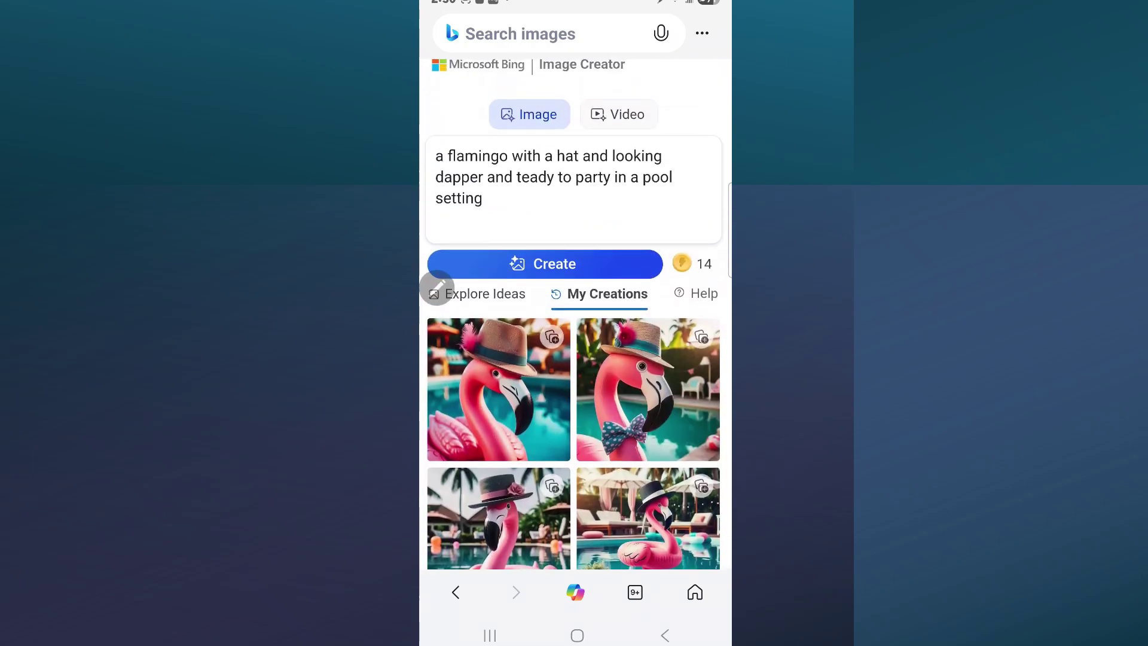
{"action": "left_click", "coordinate": [484, 197]}
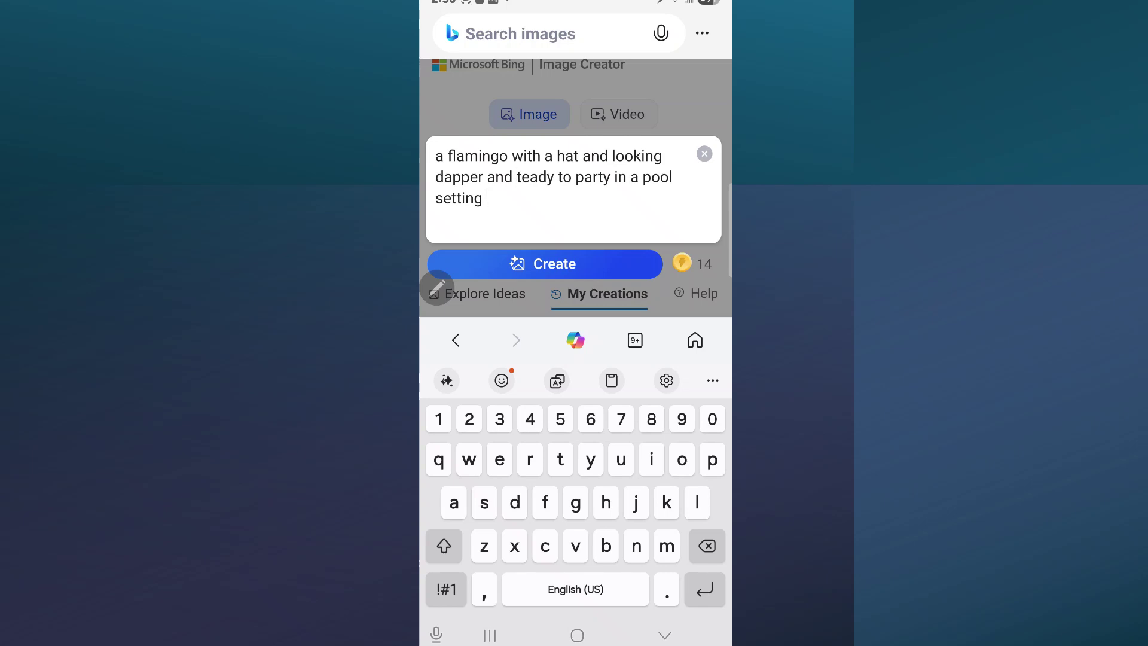
{"action": "left_click", "coordinate": [511, 177]}
{"action": "key", "text": "BackSpace"}
{"action": "type", "text": "r"}
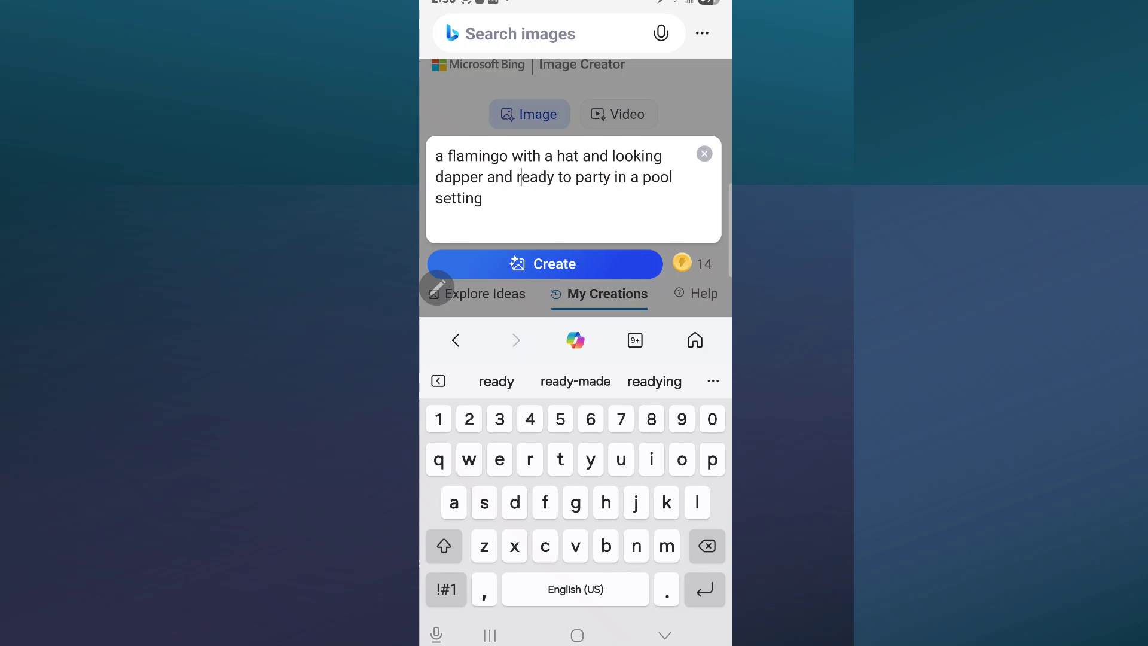
Regenerate the images with "with no background non realistic" appended to the prompt, and select the flamingo wearing a hat and bow tie
{"action": "left_click", "coordinate": [485, 198]}
{"action": "type", "text": "with no background n"}
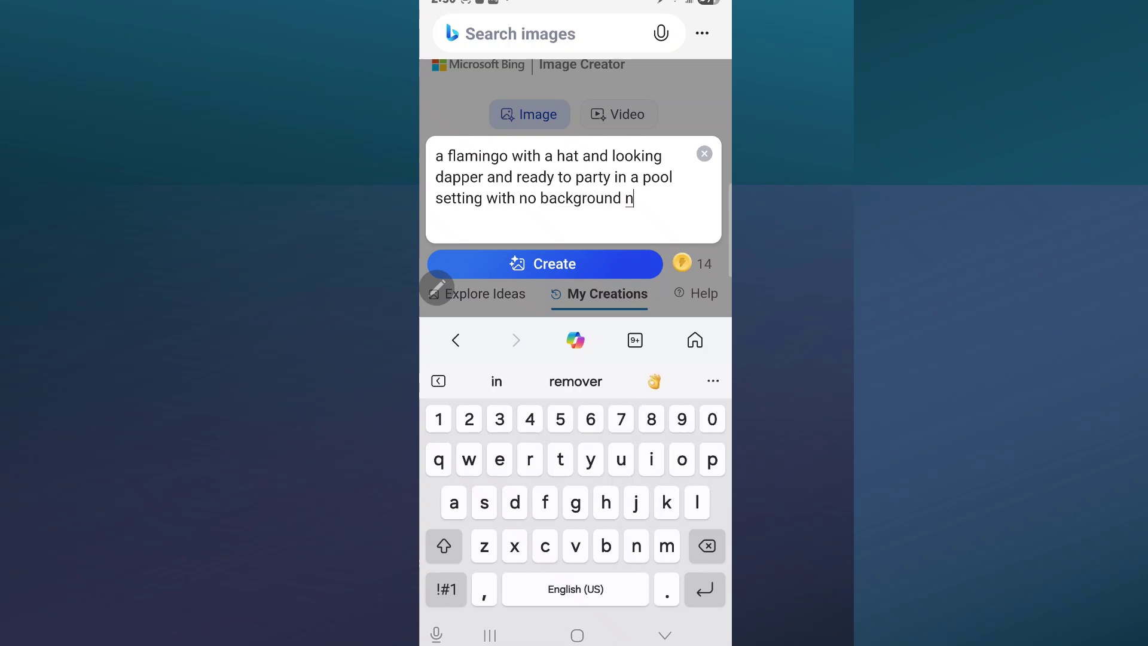
{"action": "type", "text": "on reali"}
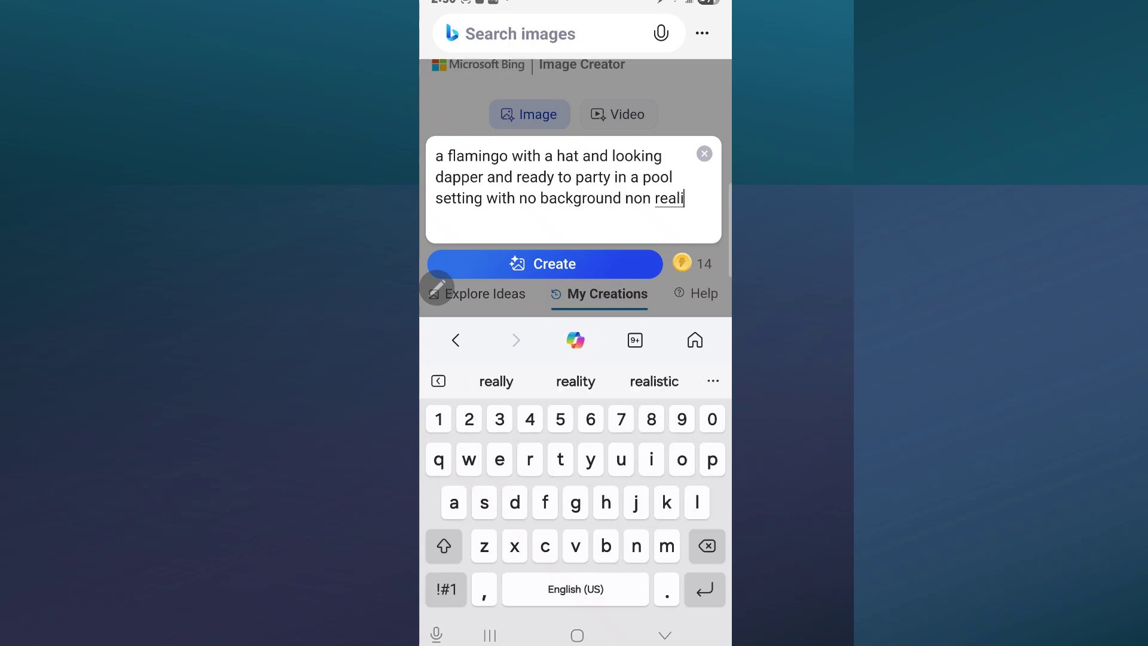
{"action": "type", "text": "stic"}
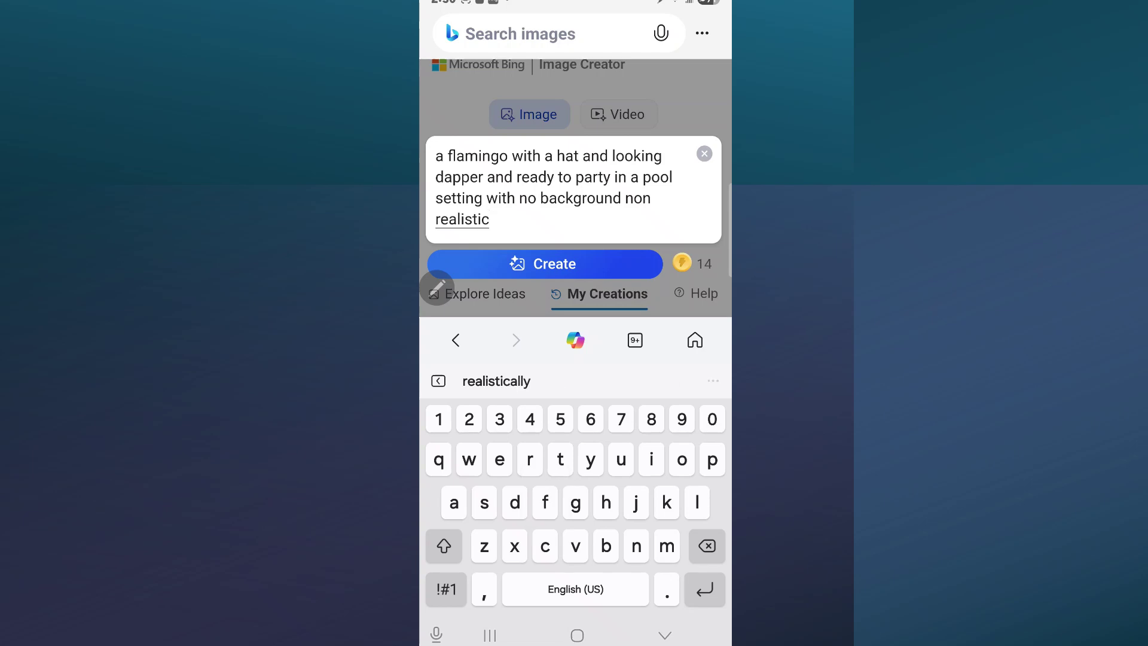
{"action": "key", "text": "Return"}
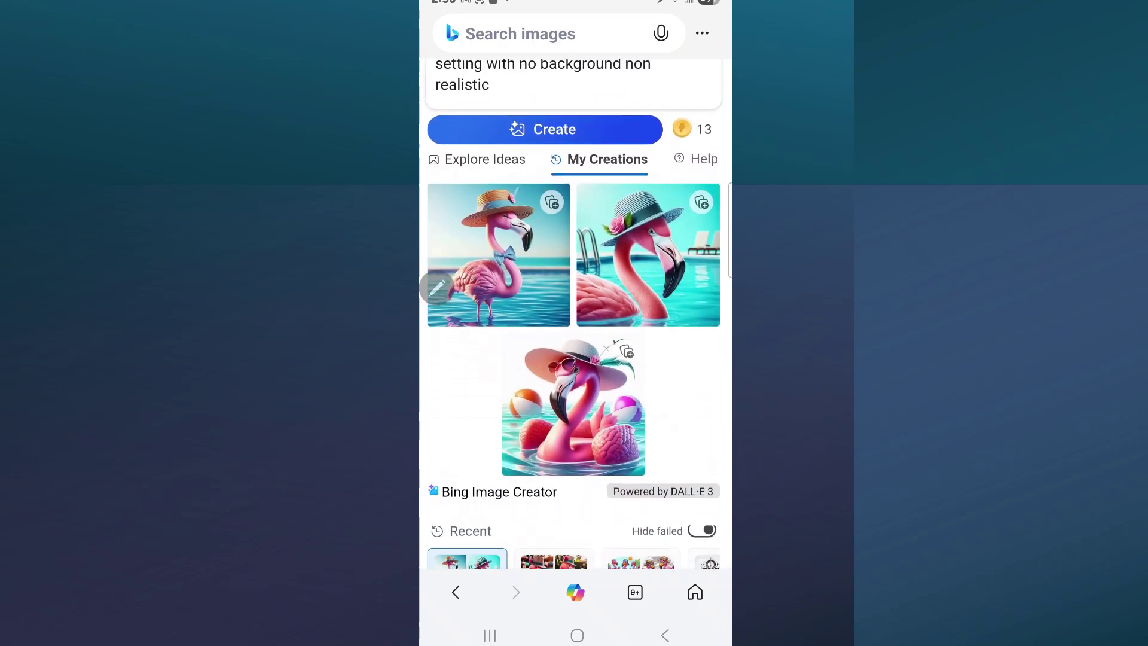
{"action": "left_click", "coordinate": [498, 255]}
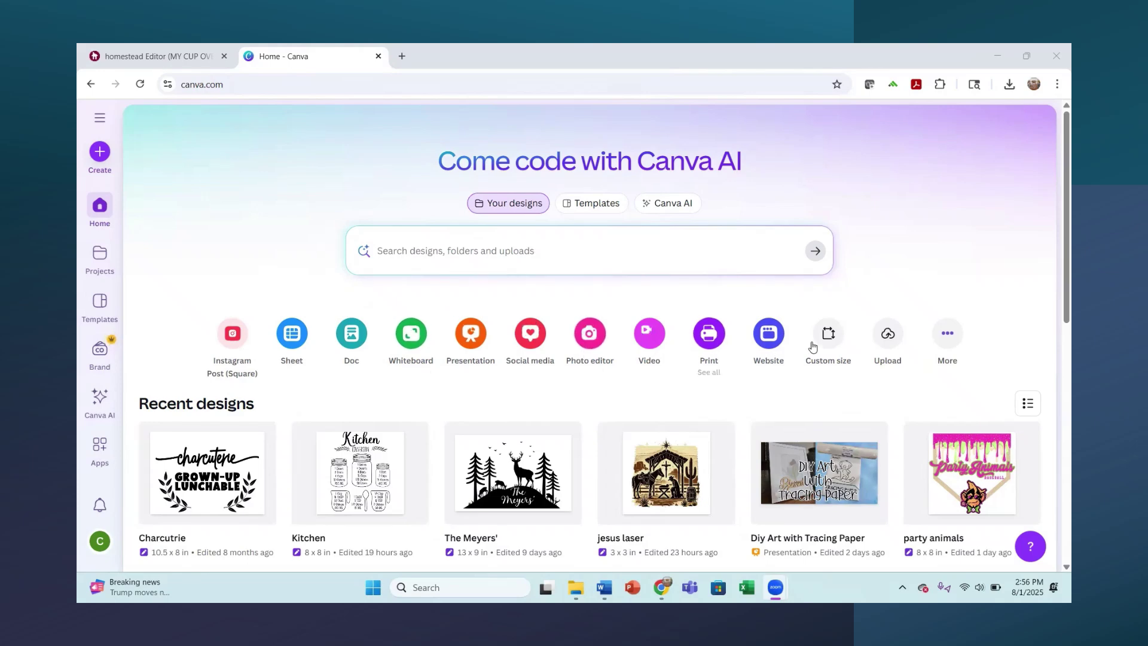
In Canva, create a new custom-size design using the recent 8 × 8 in size
{"action": "left_click", "coordinate": [831, 334]}
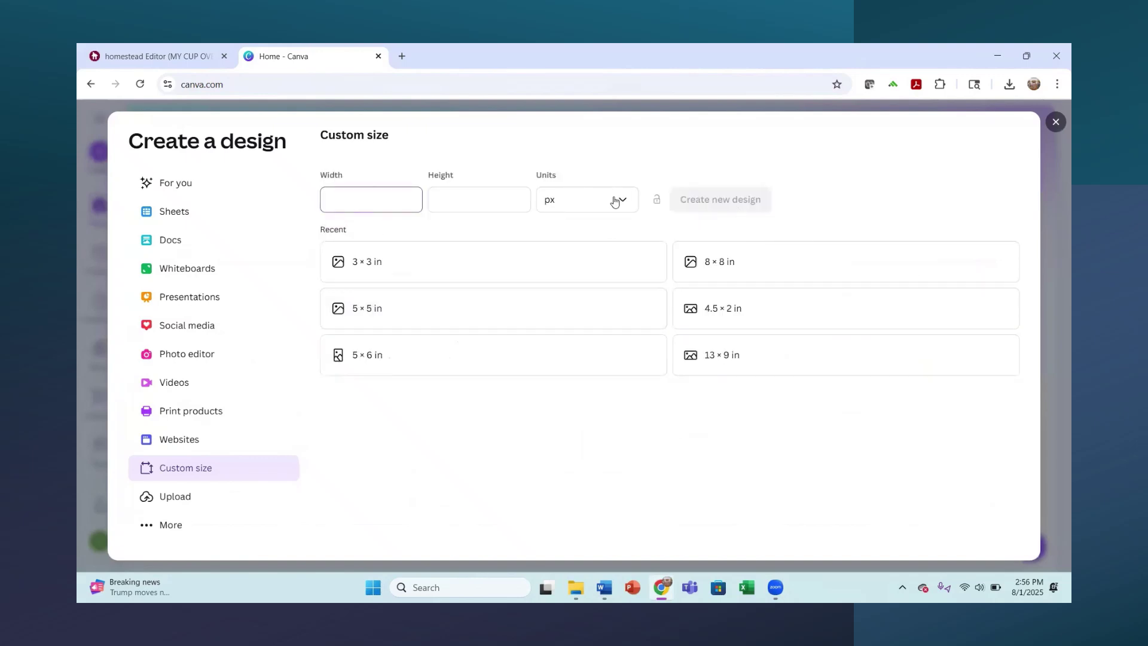
{"action": "left_click", "coordinate": [622, 202]}
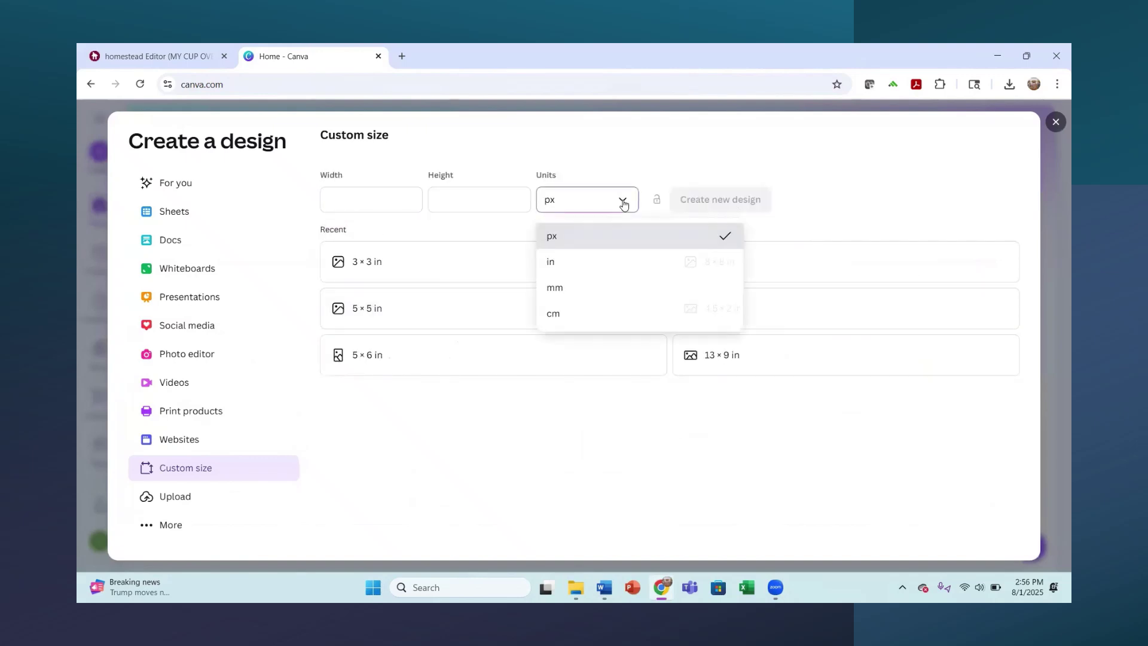
{"action": "left_click", "coordinate": [622, 202]}
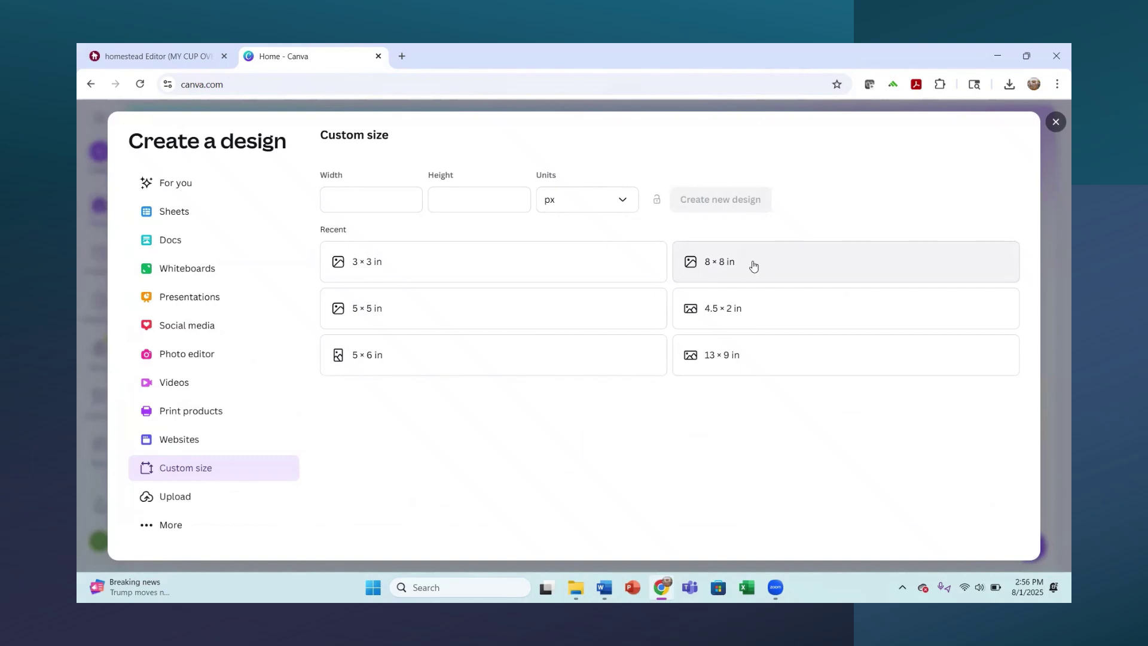
{"action": "left_click", "coordinate": [724, 278]}
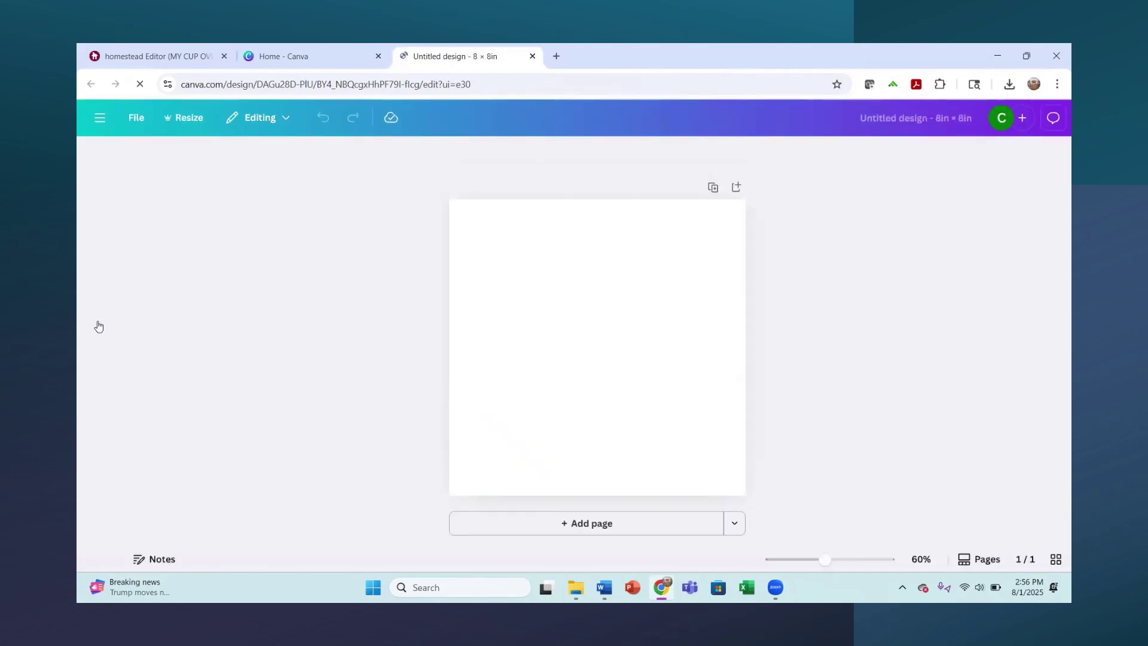
{"action": "left_click", "coordinate": [100, 343]}
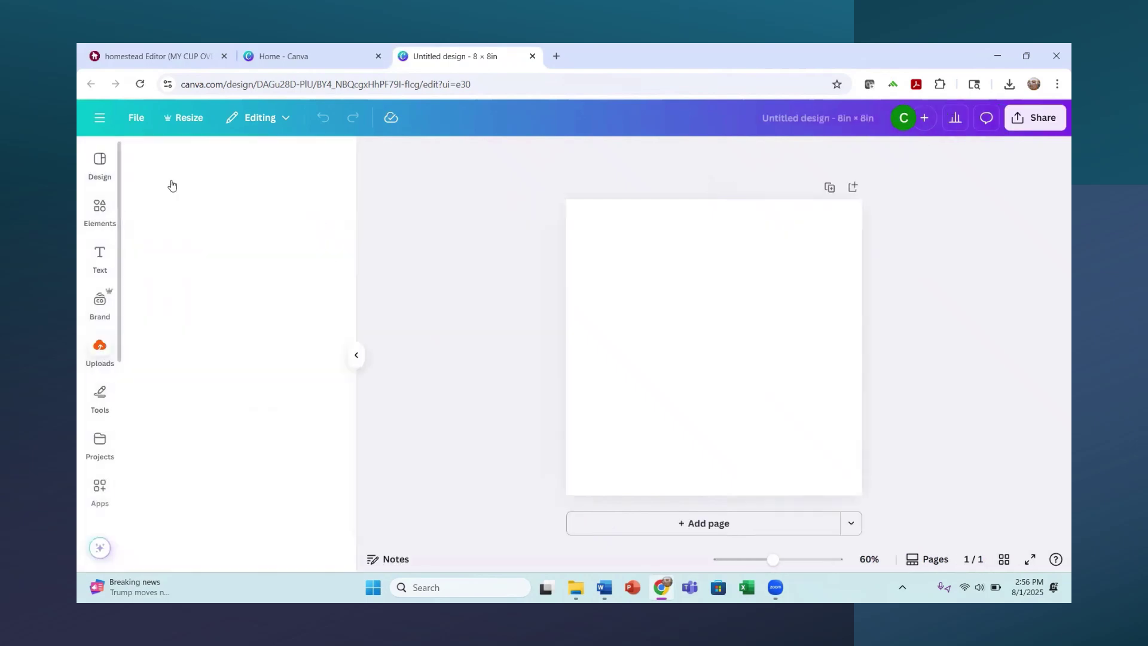
{"action": "left_click", "coordinate": [199, 191]}
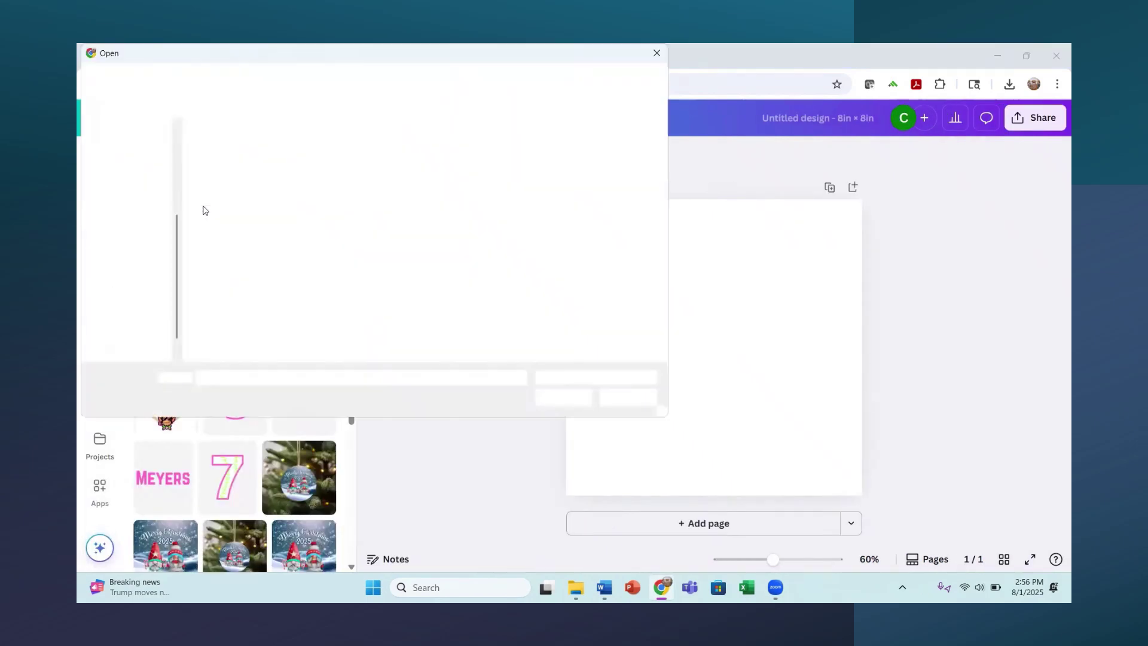
{"action": "left_click", "coordinate": [135, 189]}
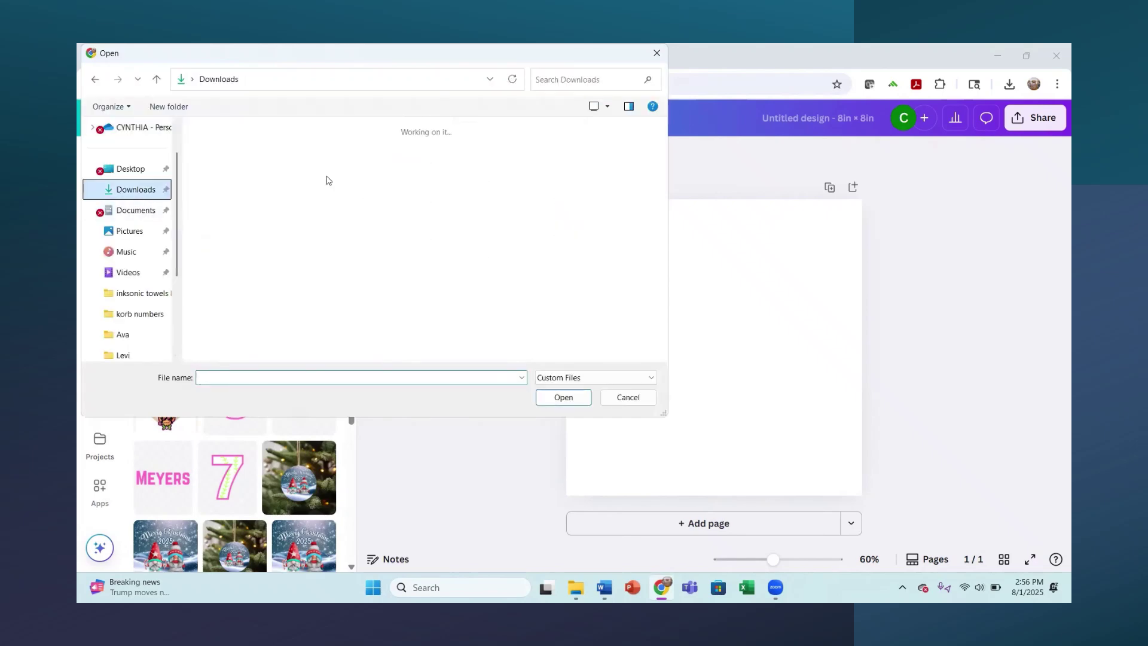
{"action": "left_click", "coordinate": [265, 192]}
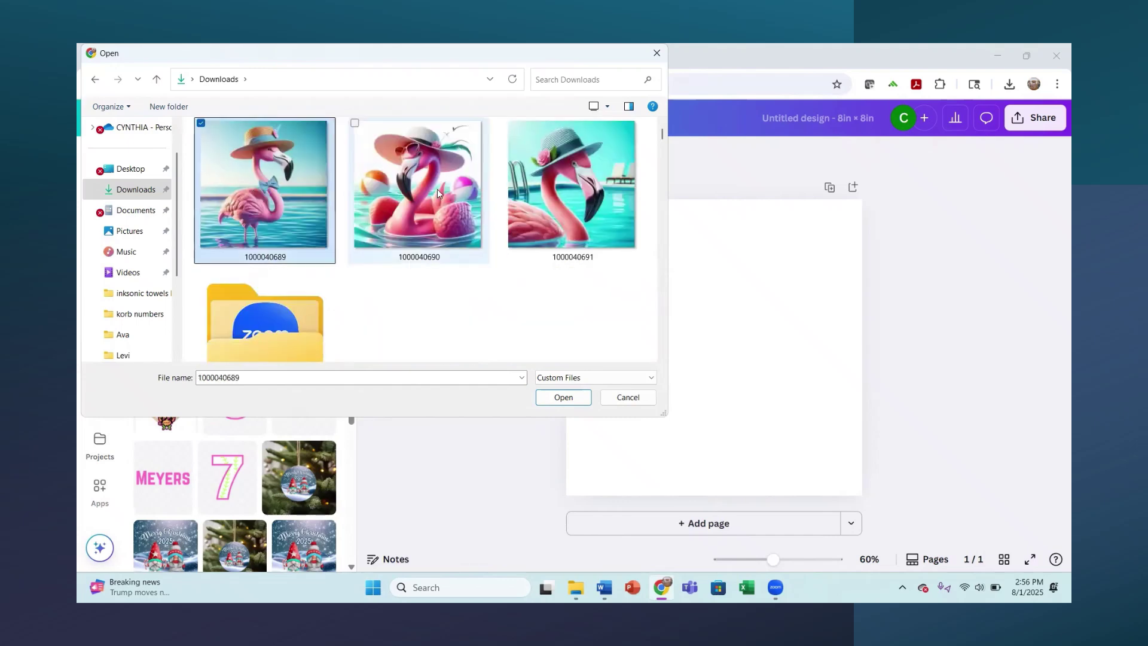
{"action": "left_click", "coordinate": [436, 186], "text": "ctrl"}
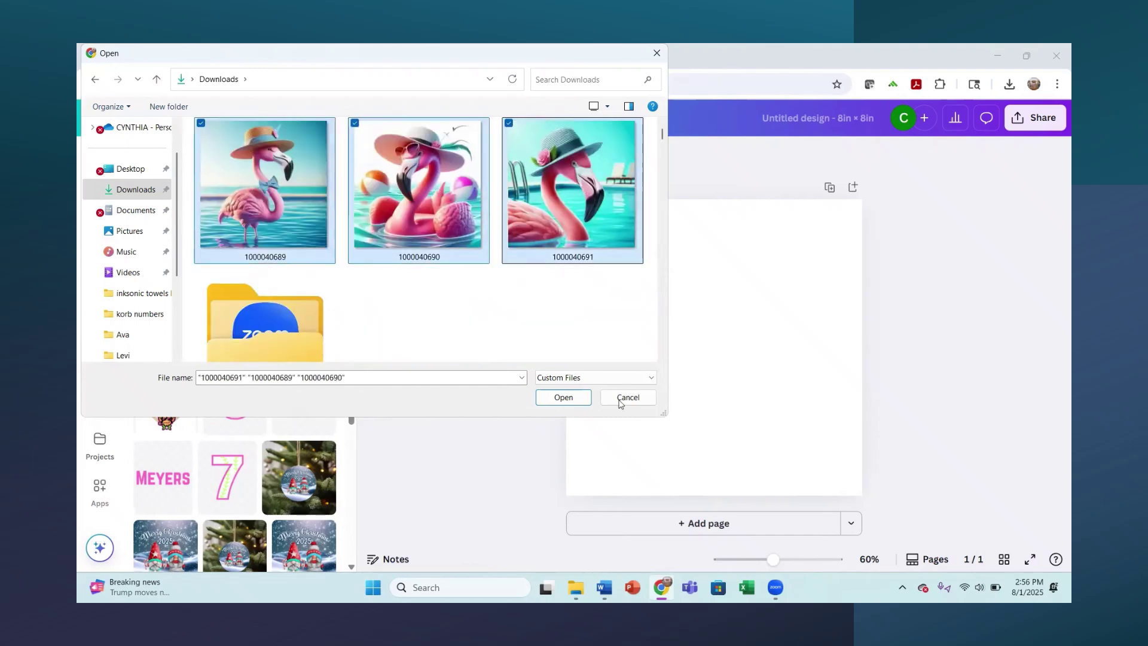
{"action": "left_click", "coordinate": [565, 398]}
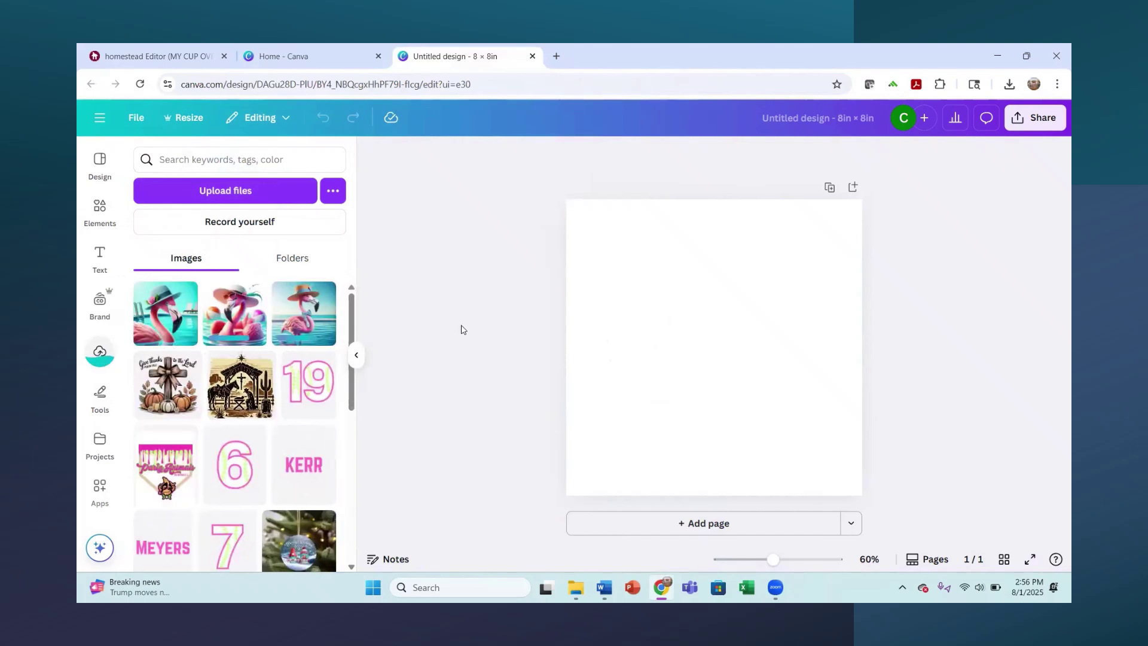
Place the uploaded straw-hat flamingo, enlarge it to fill the whole page, and remove its background
{"action": "left_click", "coordinate": [303, 333]}
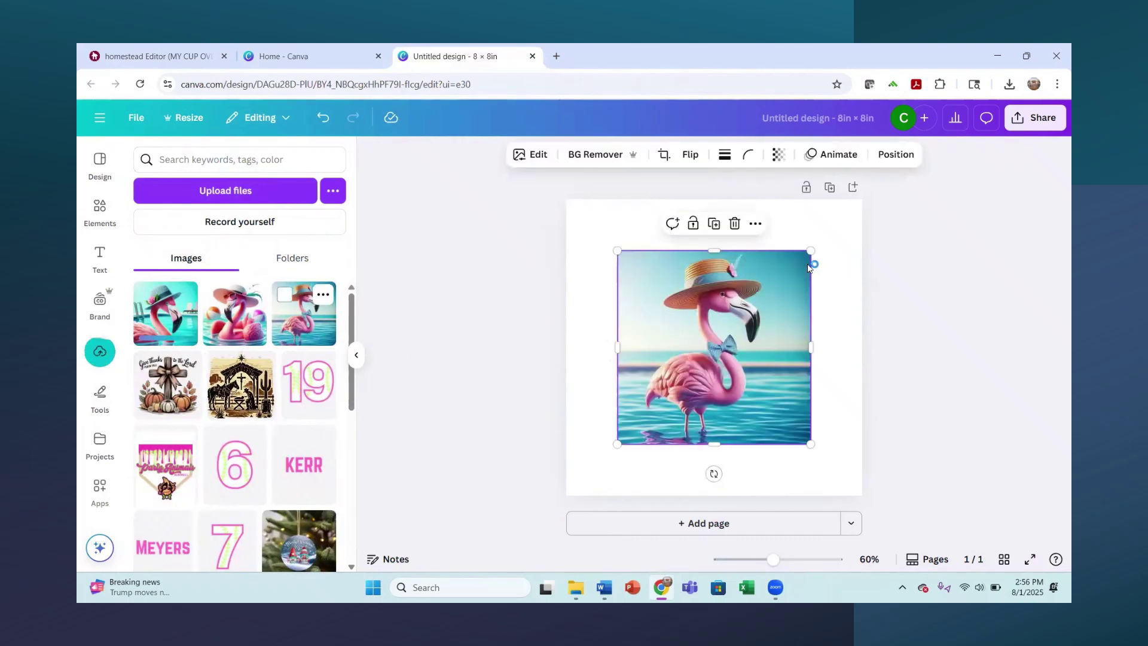
{"action": "left_click_drag", "start_coordinate": [810, 252], "coordinate": [864, 200]}
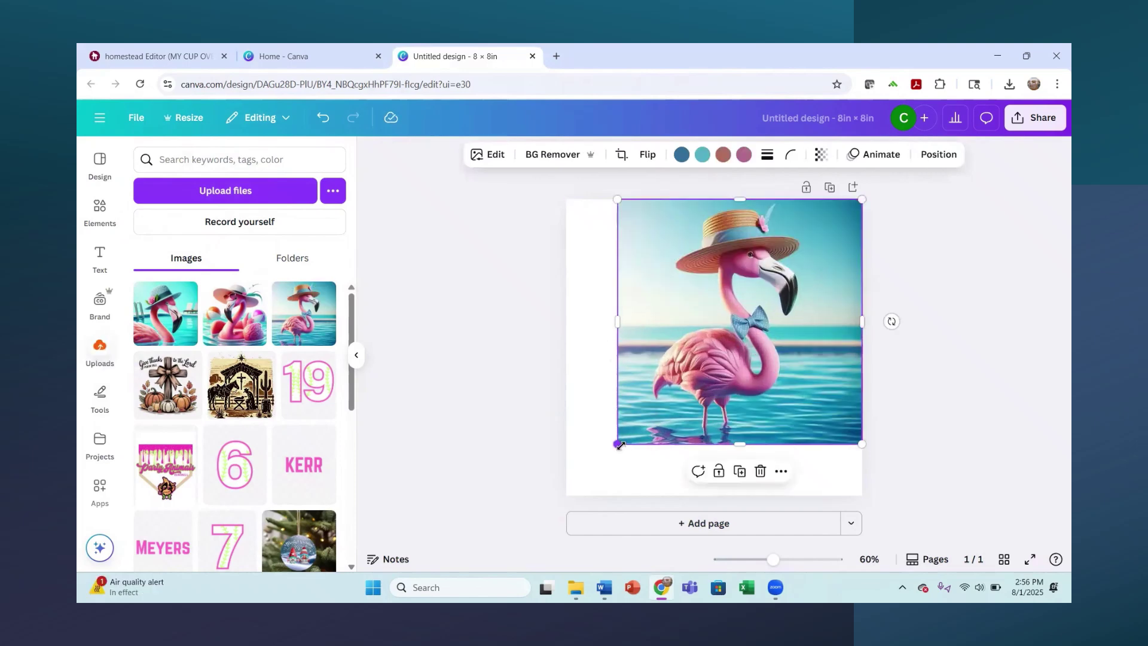
{"action": "left_click_drag", "start_coordinate": [589, 476], "coordinate": [566, 496]}
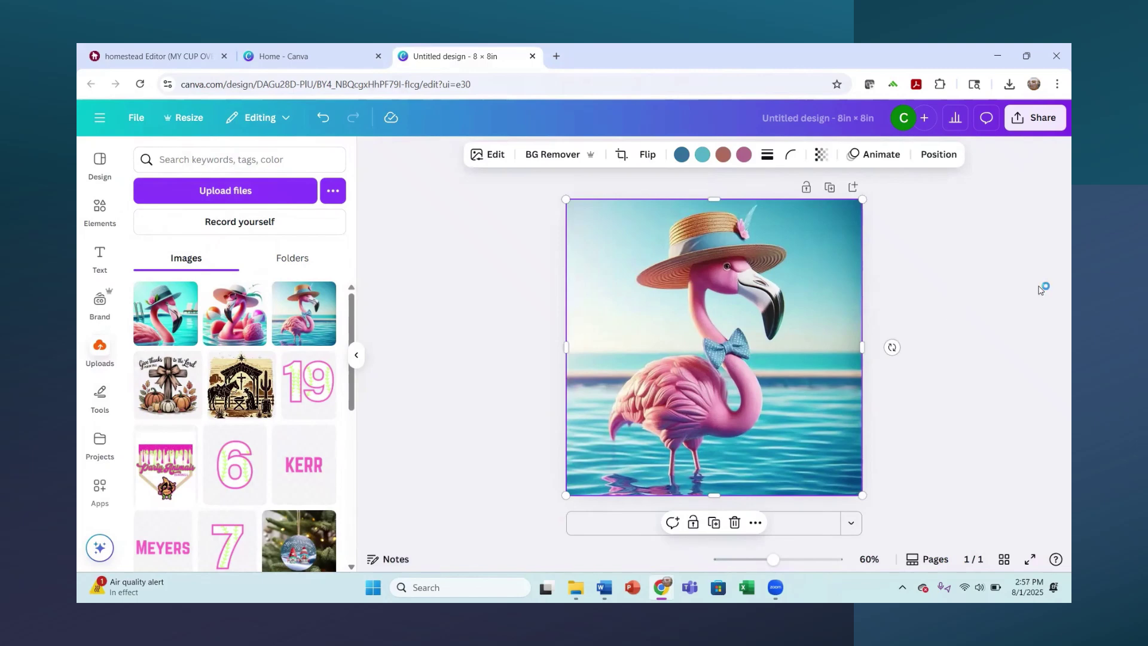
{"action": "left_click", "coordinate": [544, 157]}
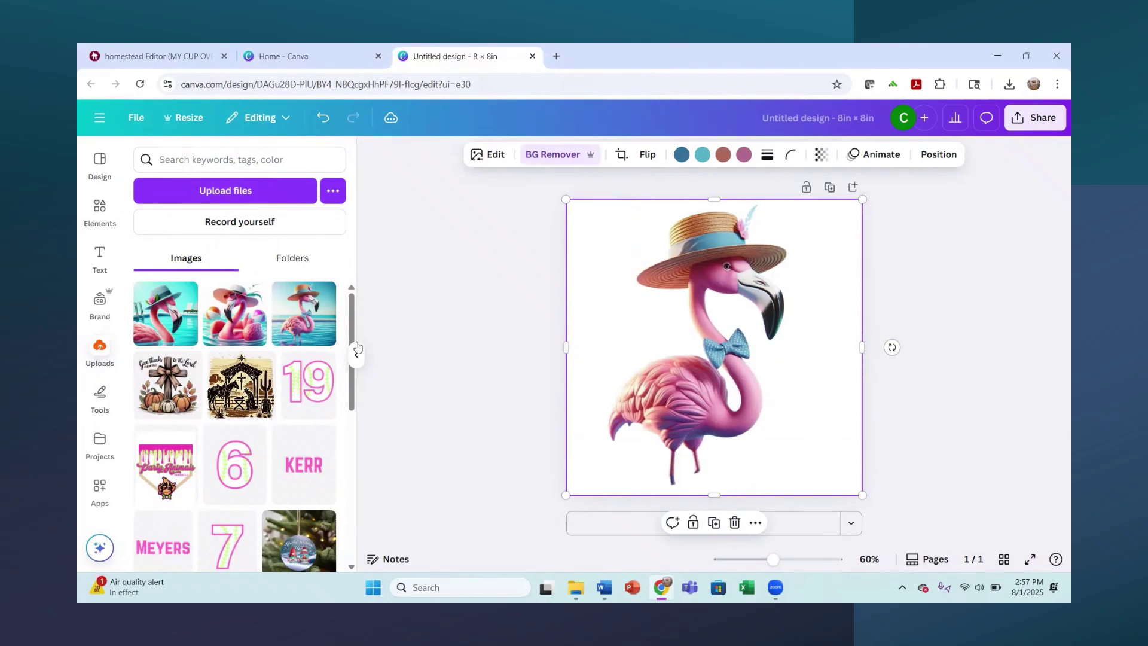
Search the elements for "flamingo" and shrink the straw-hat flamingo, keeping it in the upper part of the page
{"action": "left_click", "coordinate": [100, 210]}
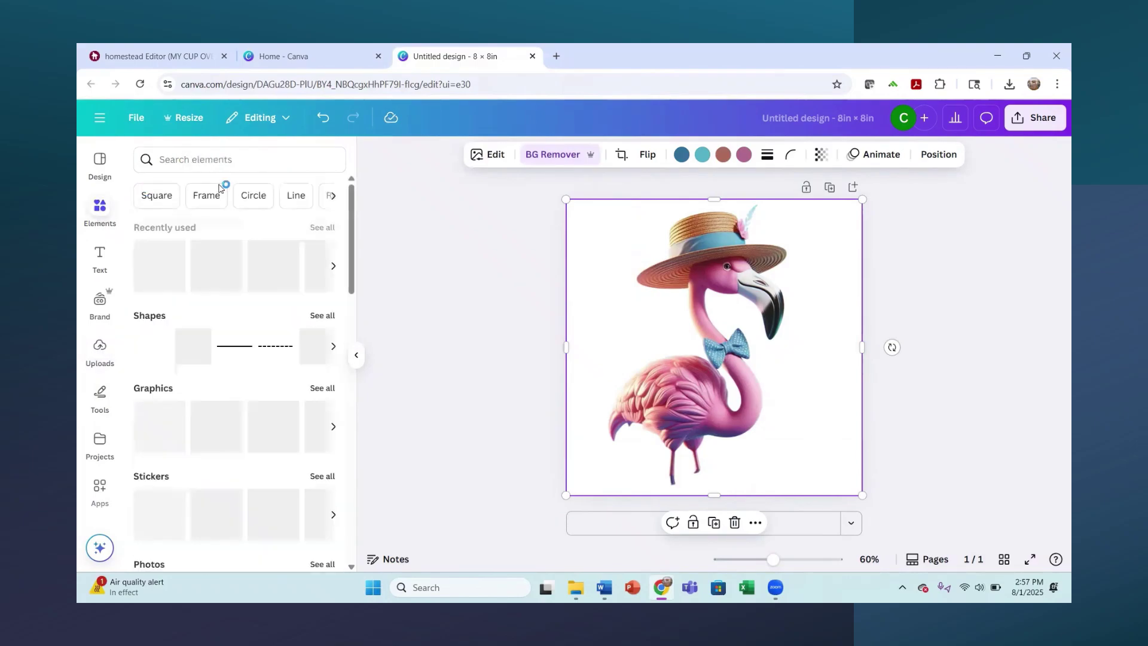
{"action": "left_click", "coordinate": [225, 163]}
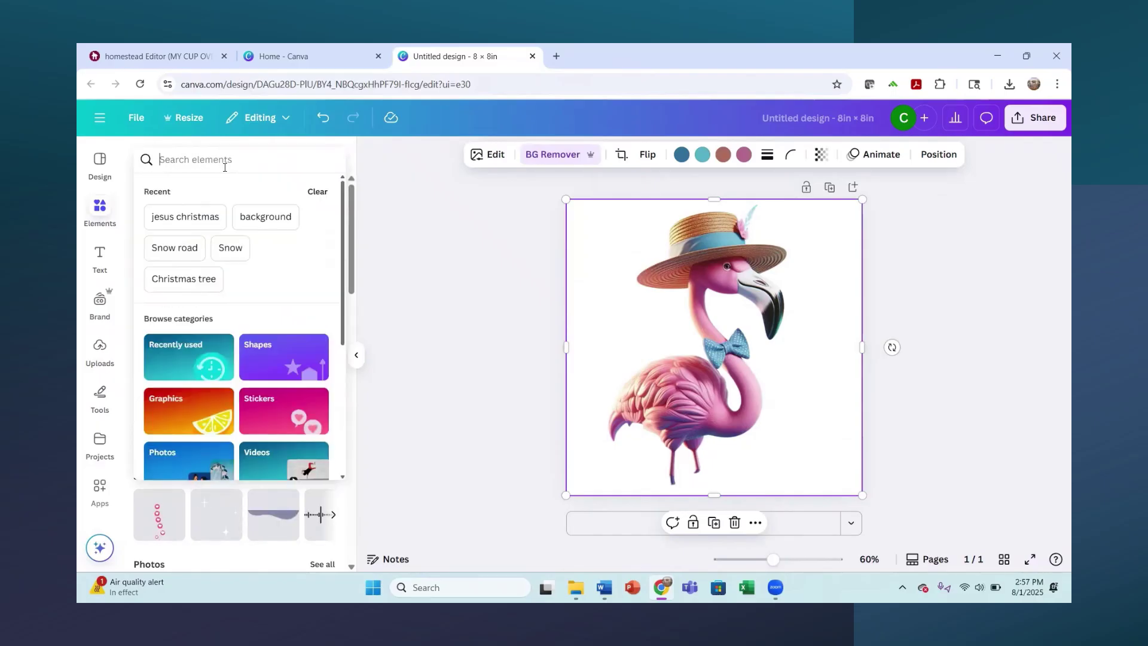
{"action": "type", "text": "flamingo"}
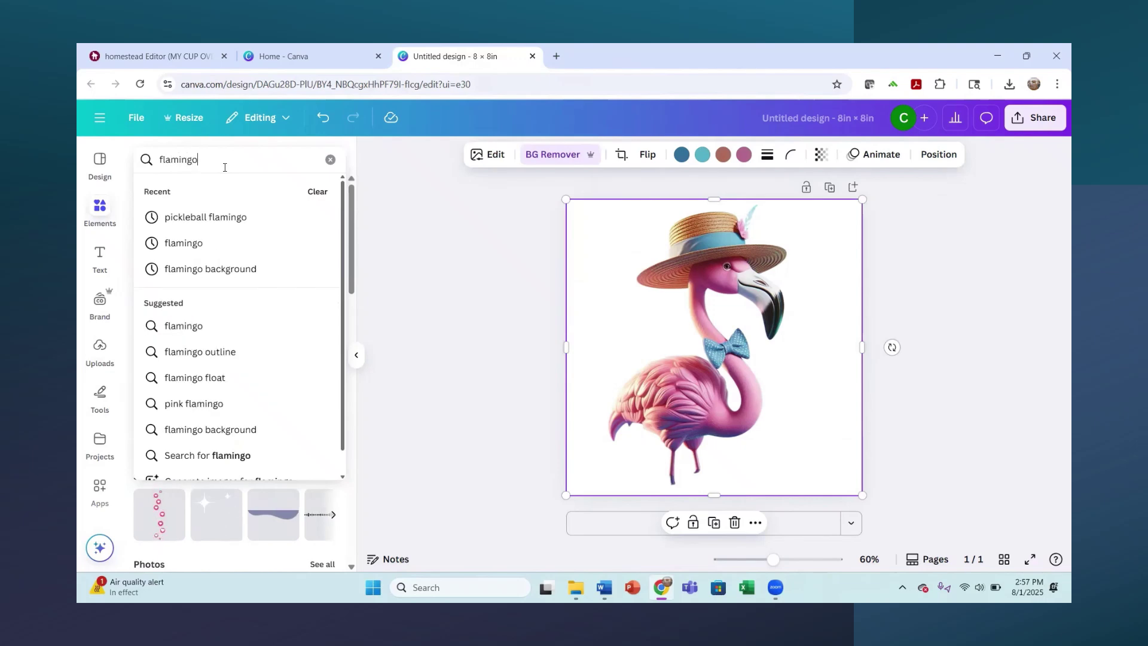
{"action": "key", "text": "Return"}
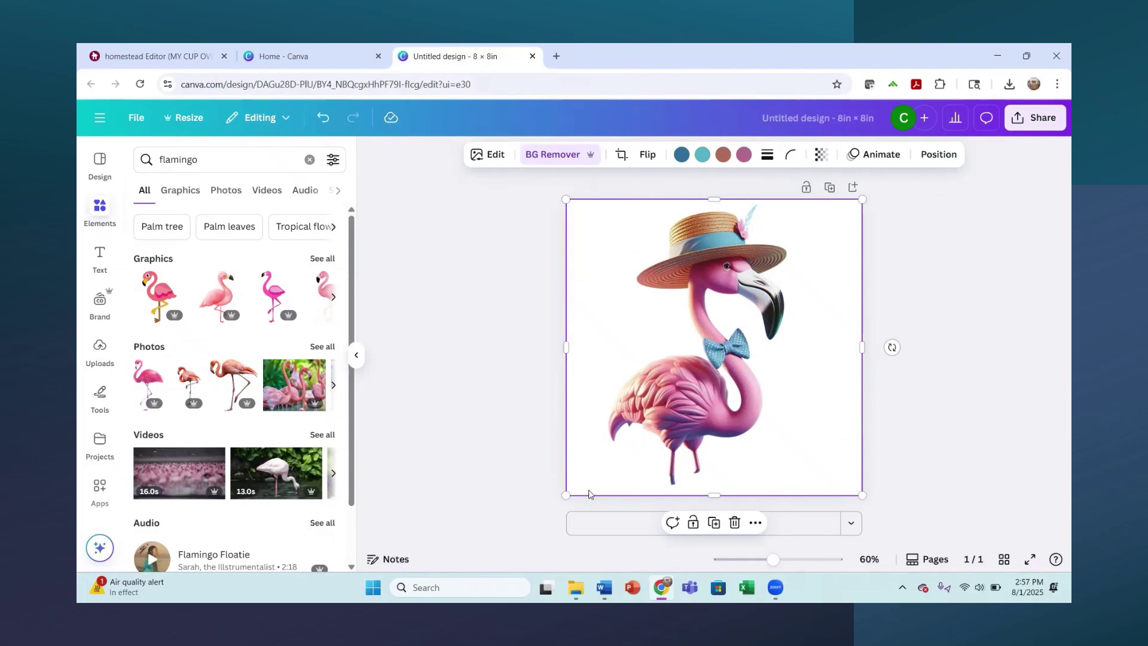
{"action": "left_click_drag", "start_coordinate": [565, 496], "coordinate": [633, 428]}
{"action": "left_click_drag", "start_coordinate": [723, 365], "coordinate": [698, 367]}
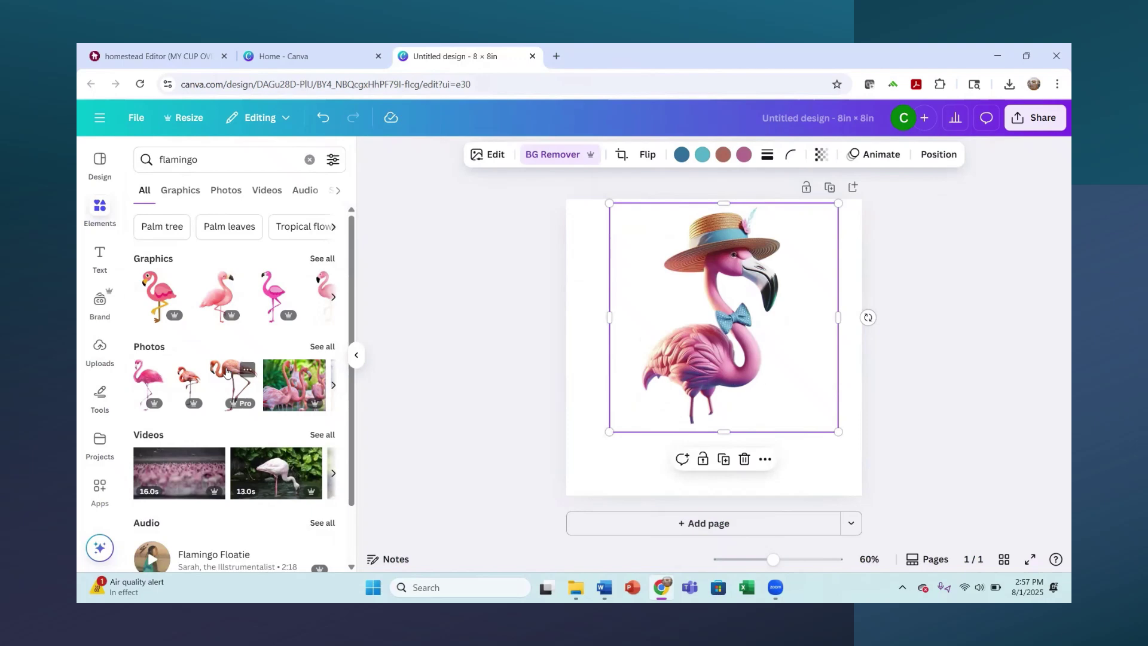
Add the light pink one-legged flamingo graphic and crop it to just its legs, about 2.7 × 2.2 in
{"action": "left_click_drag", "start_coordinate": [220, 301], "coordinate": [796, 334]}
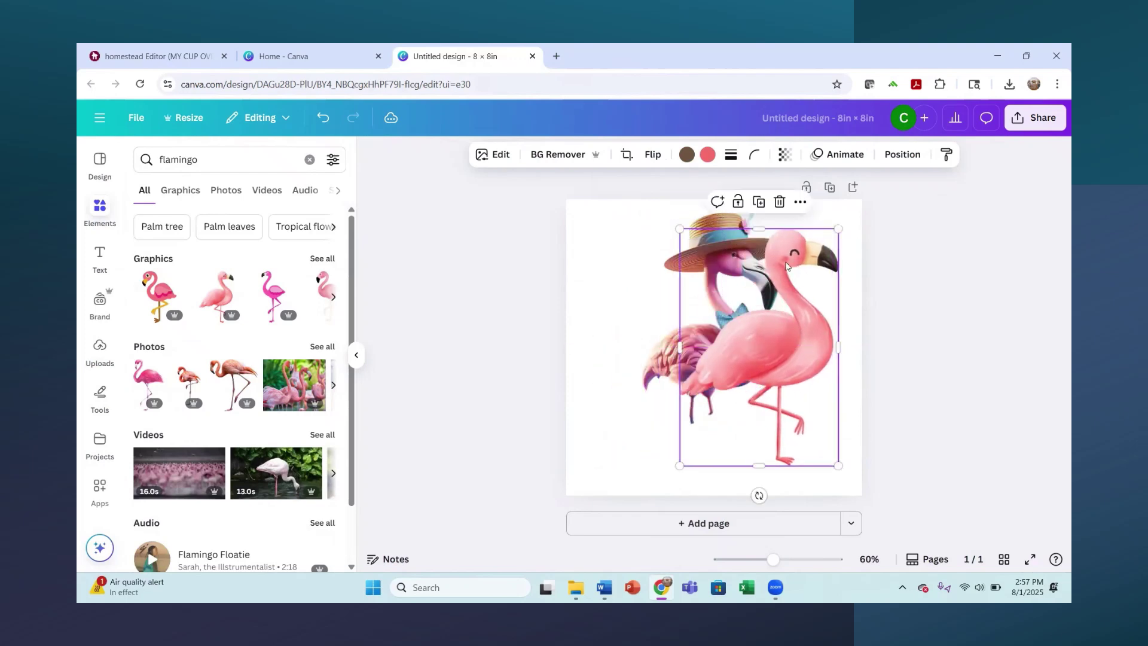
{"action": "left_click_drag", "start_coordinate": [759, 228], "coordinate": [783, 383]}
{"action": "left_click_drag", "start_coordinate": [681, 425], "coordinate": [739, 425]}
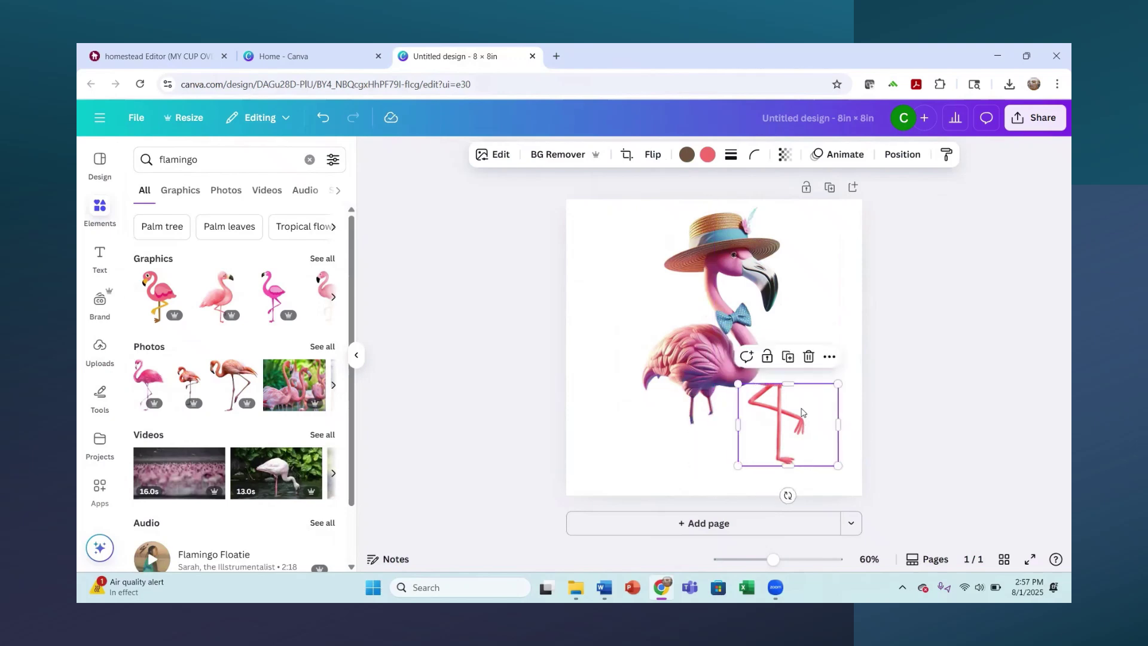
Crop off the straw-hat flamingo's short legs and position the cropped graphic legs beneath its body
{"action": "left_click", "coordinate": [701, 426]}
{"action": "mouse_move", "coordinate": [724, 427]}
{"action": "left_mouse_down"}
{"action": "mouse_move", "coordinate": [723, 394]}
{"action": "mouse_move", "coordinate": [736, 415]}
{"action": "mouse_move", "coordinate": [706, 413]}
{"action": "left_mouse_up"}
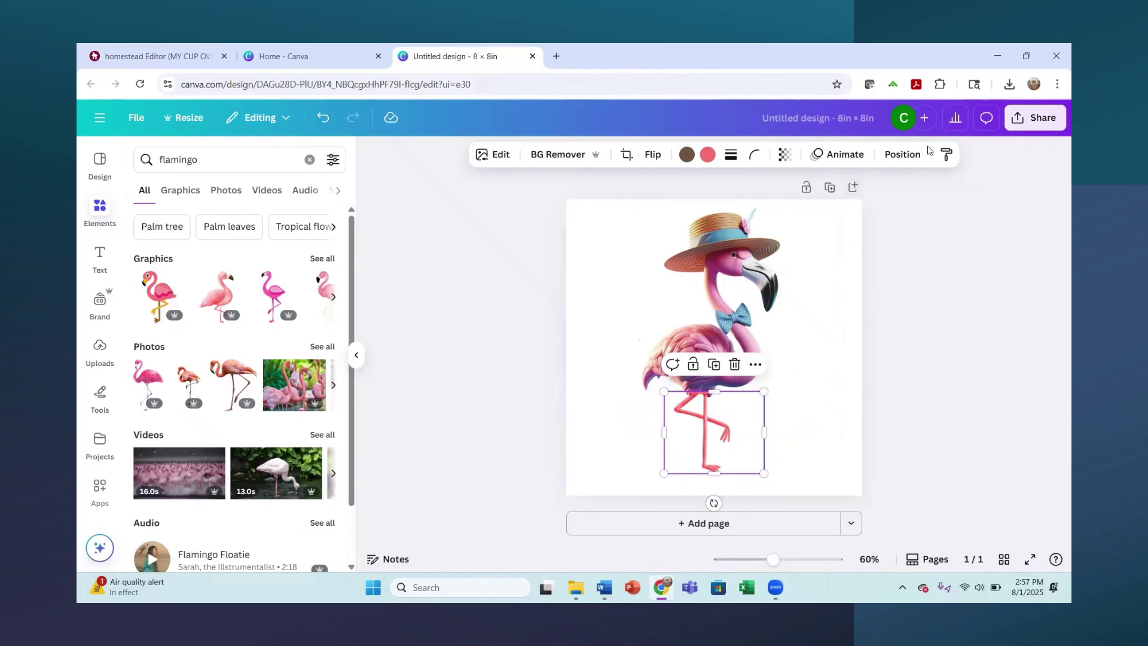
Send the leg graphic to the back, behind the straw-hat flamingo's body
{"action": "left_click", "coordinate": [902, 154]}
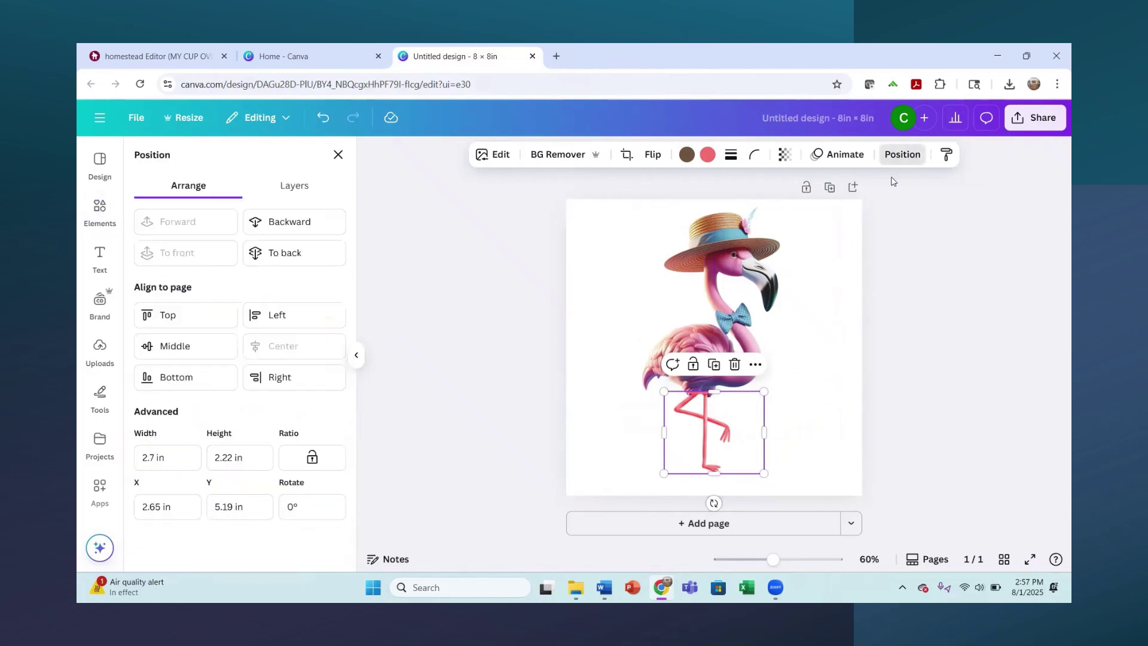
{"action": "left_click", "coordinate": [300, 252]}
{"action": "left_click", "coordinate": [957, 307]}
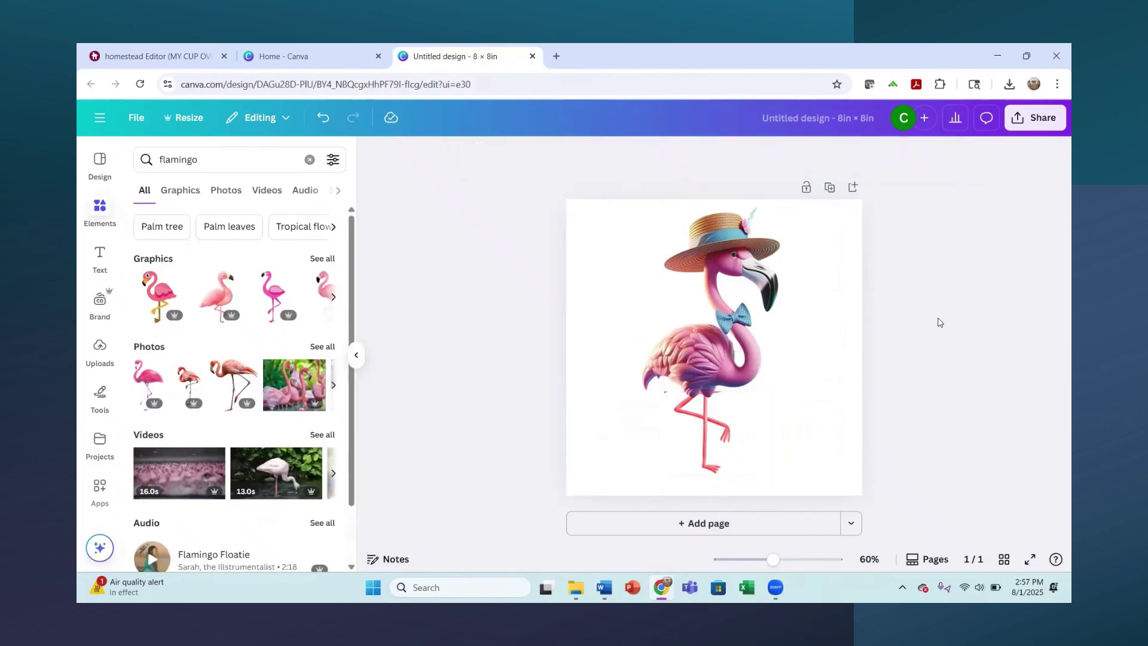
Trim the bottom of the straw-hat flamingo slightly more, then enlarge the legs and realign them under its body
{"action": "left_click", "coordinate": [705, 392]}
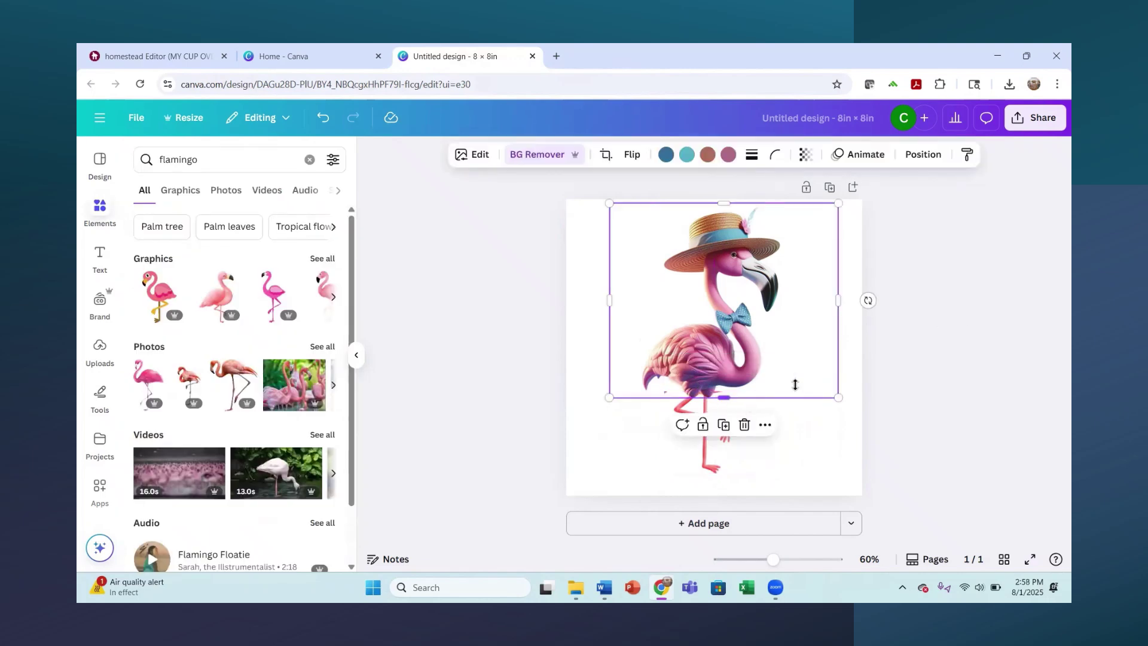
{"action": "left_click", "coordinate": [683, 424]}
{"action": "left_click", "coordinate": [718, 439]}
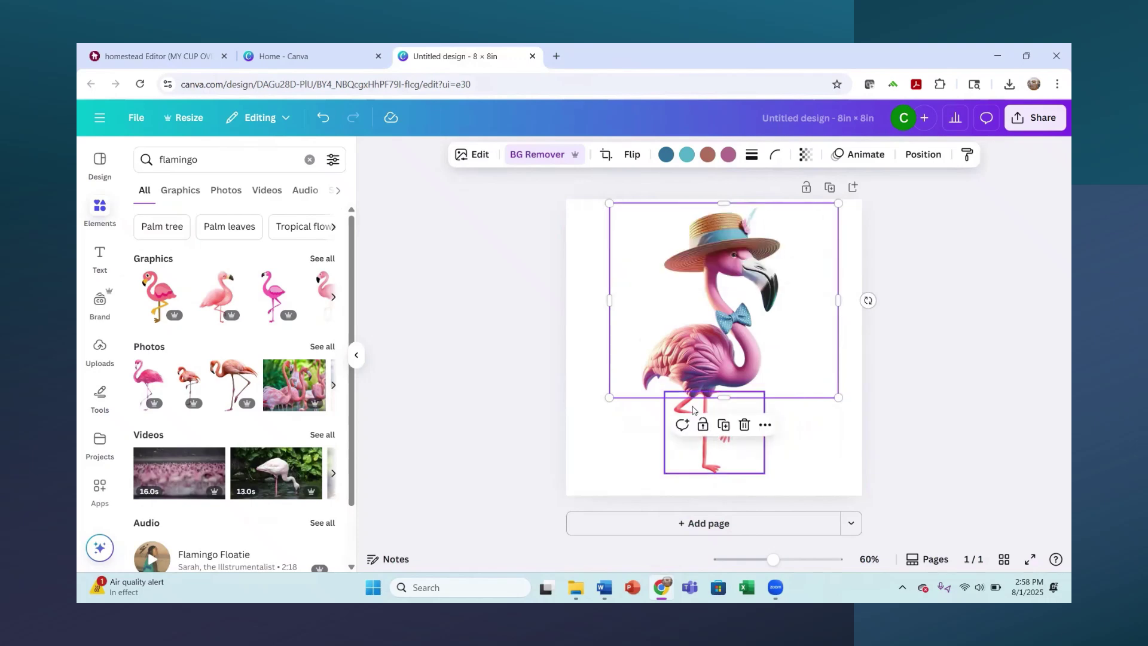
{"action": "mouse_move", "coordinate": [717, 396]}
{"action": "left_mouse_down"}
{"action": "mouse_move", "coordinate": [722, 386]}
{"action": "mouse_move", "coordinate": [714, 399]}
{"action": "left_mouse_up"}
{"action": "left_click", "coordinate": [720, 406]}
{"action": "left_click_drag", "start_coordinate": [665, 473], "coordinate": [634, 495]}
{"action": "left_click_drag", "start_coordinate": [689, 438], "coordinate": [709, 430]}
{"action": "left_click", "coordinate": [924, 316]}
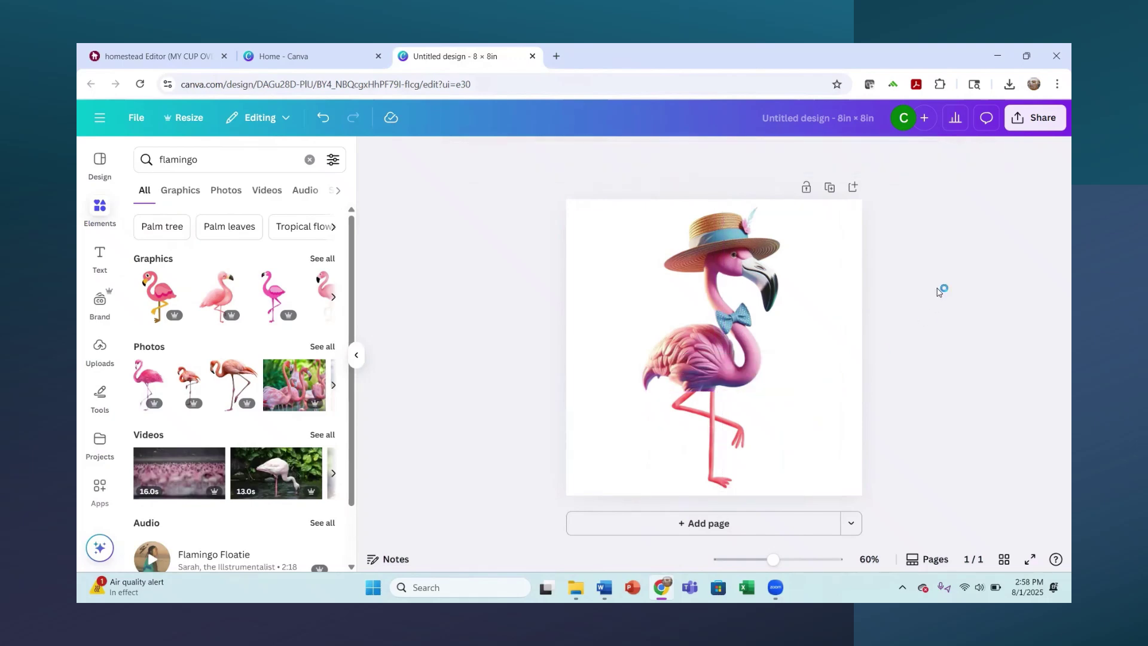
Extend the straw-hat flamingo's lower crop edge slightly and shift the legs a little toward its tail
{"action": "left_click", "coordinate": [717, 386]}
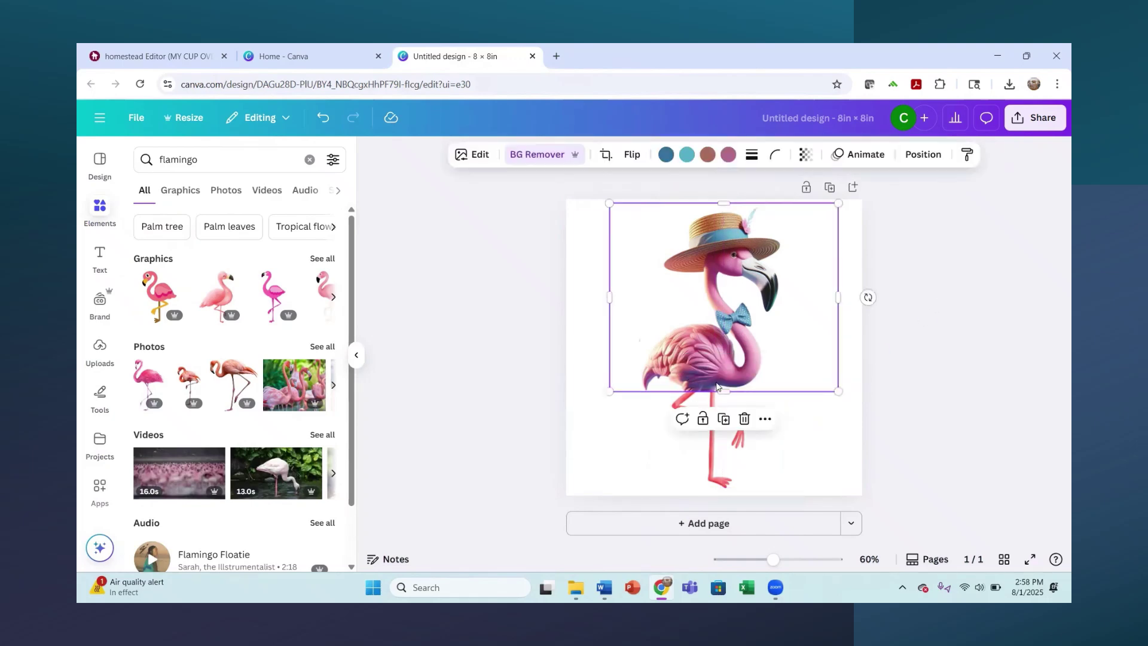
{"action": "left_click_drag", "start_coordinate": [725, 395], "coordinate": [724, 400]}
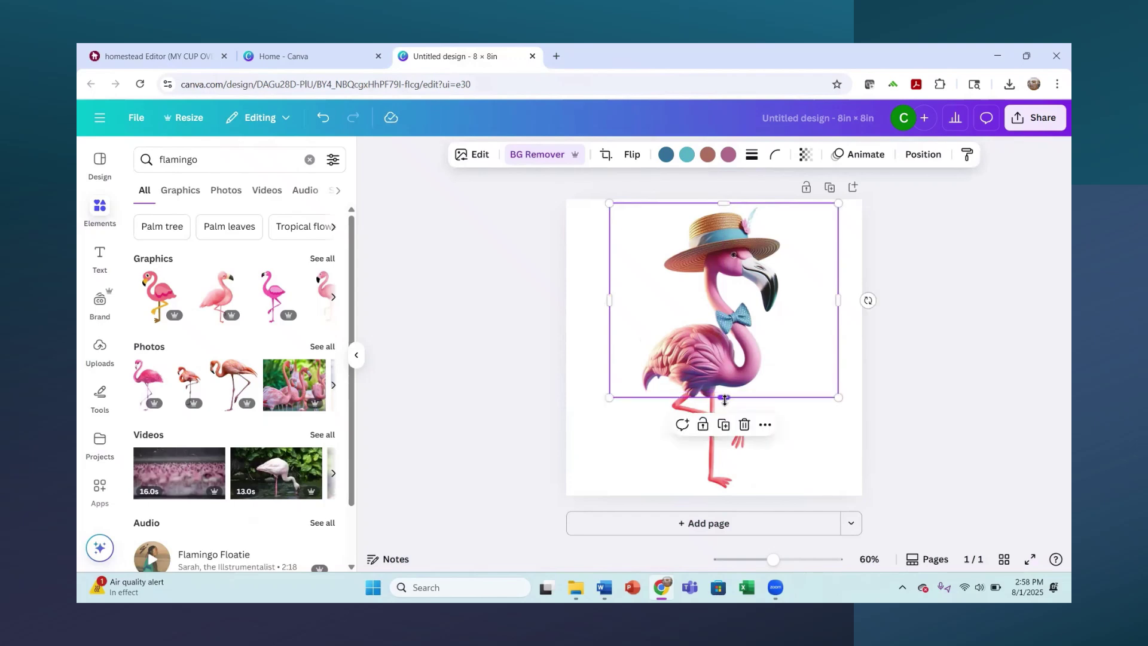
{"action": "left_click", "coordinate": [888, 333]}
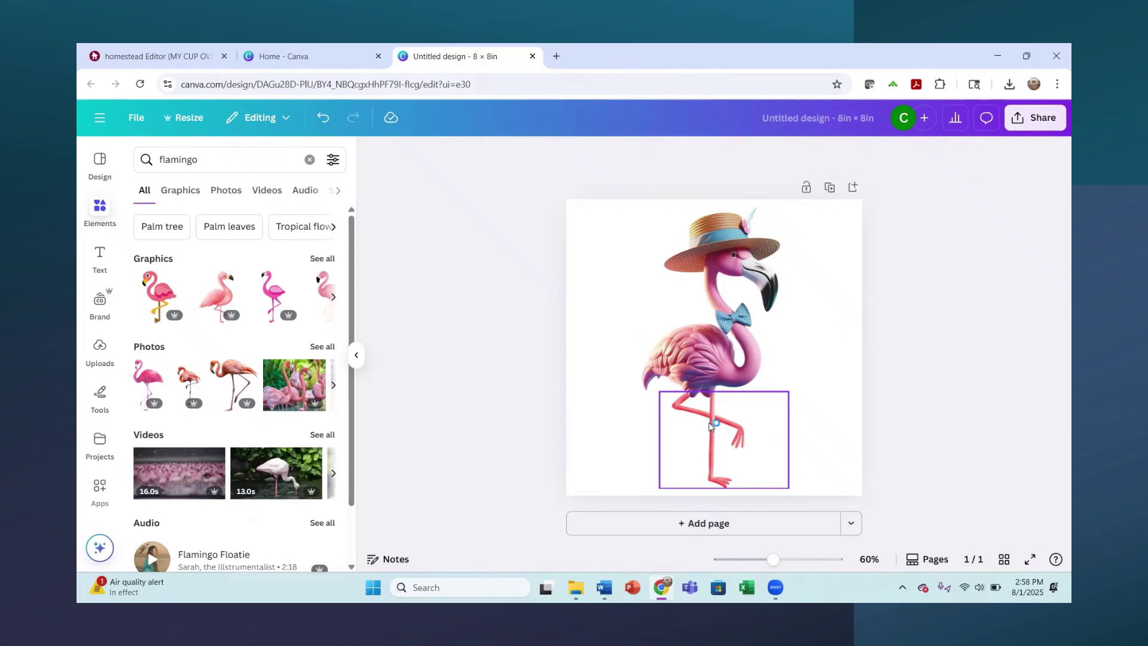
{"action": "left_click_drag", "start_coordinate": [710, 426], "coordinate": [709, 418]}
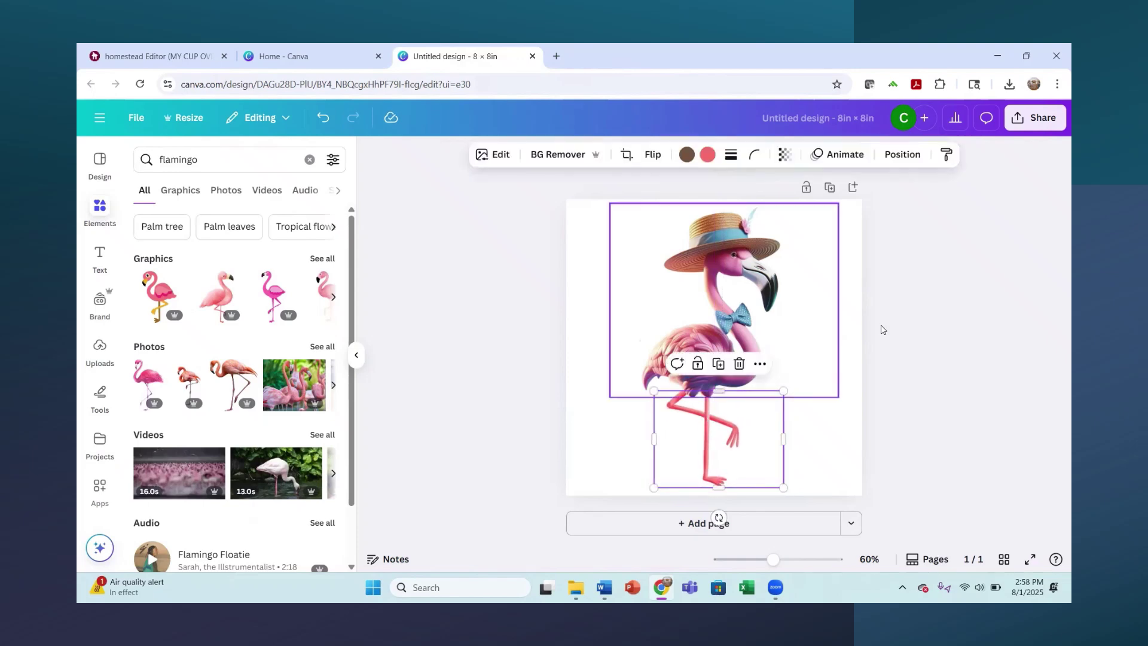
{"action": "left_click", "coordinate": [897, 317]}
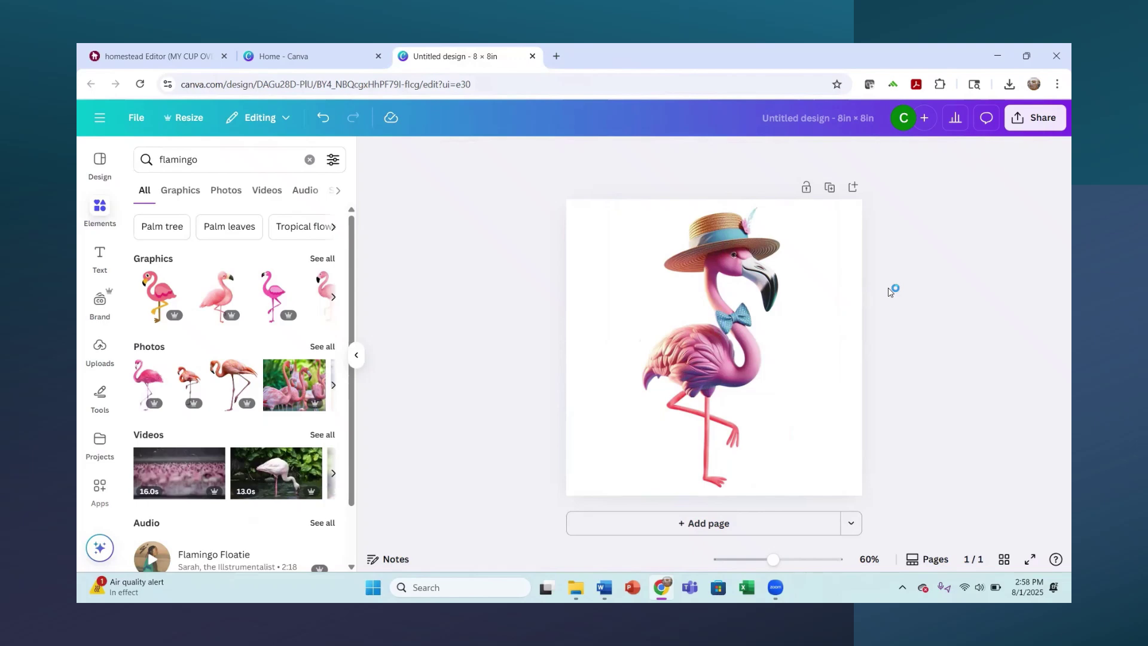
Add a second page, place the uploaded straw-hat flamingo on it, and remove its background
{"action": "left_click", "coordinate": [720, 530]}
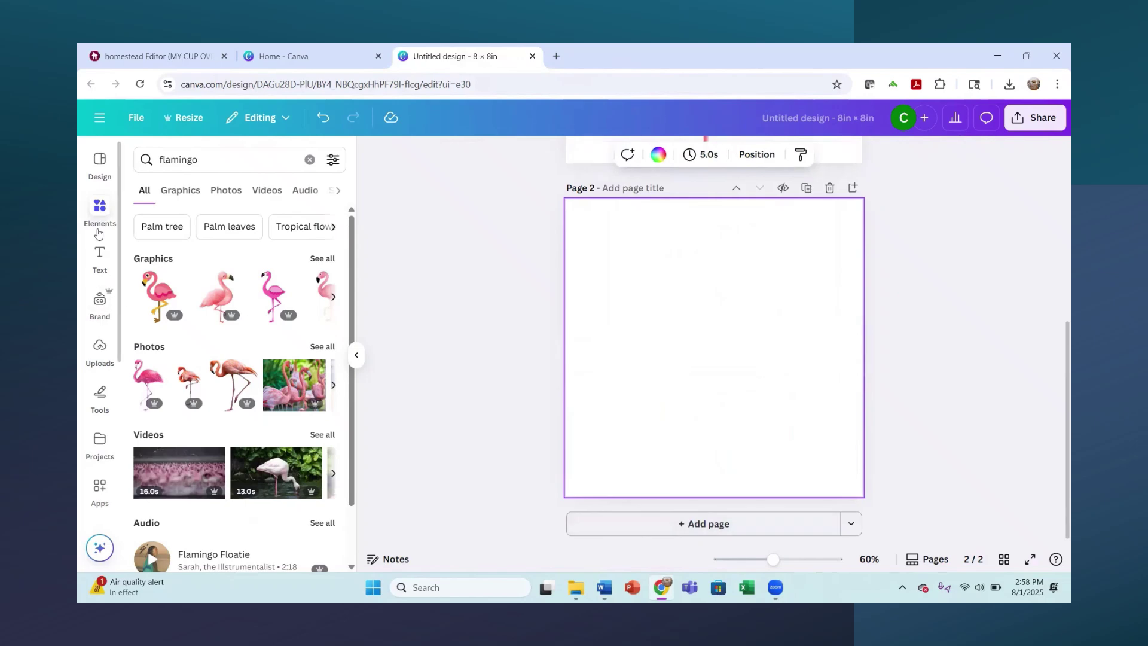
{"action": "left_click", "coordinate": [100, 351]}
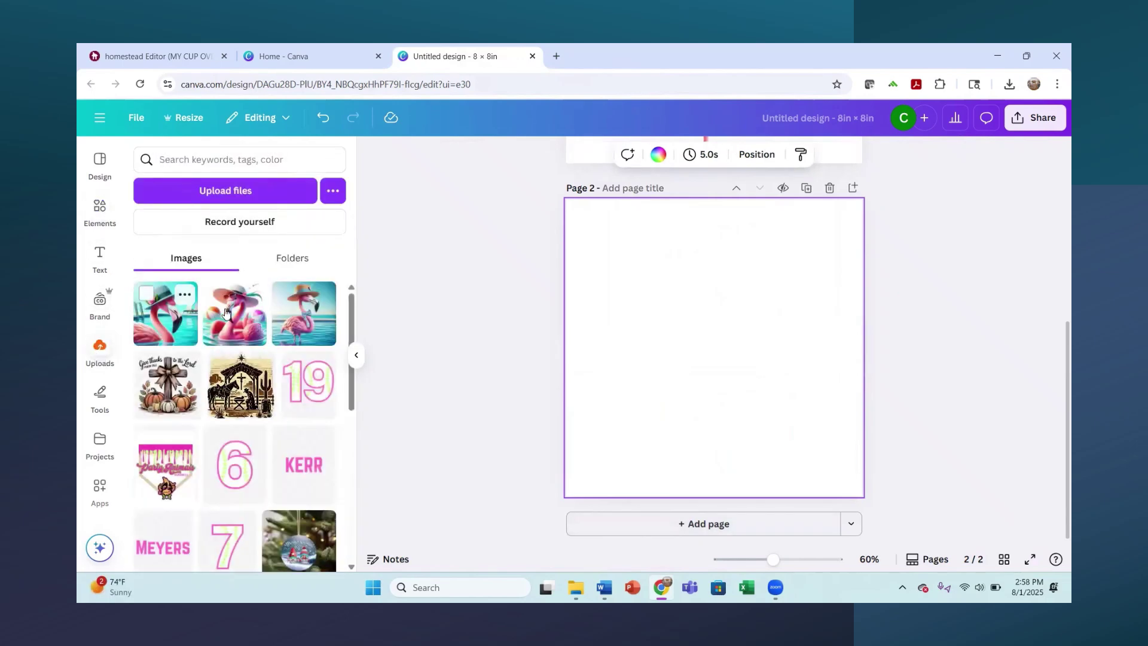
{"action": "left_click", "coordinate": [310, 323]}
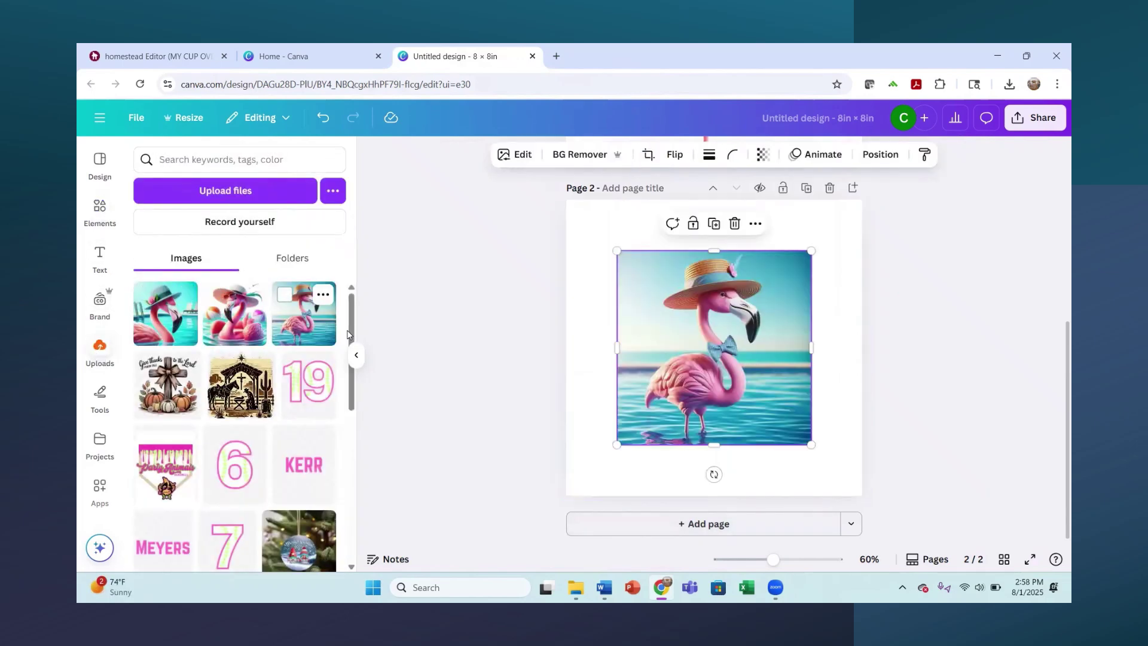
{"action": "left_click", "coordinate": [539, 155]}
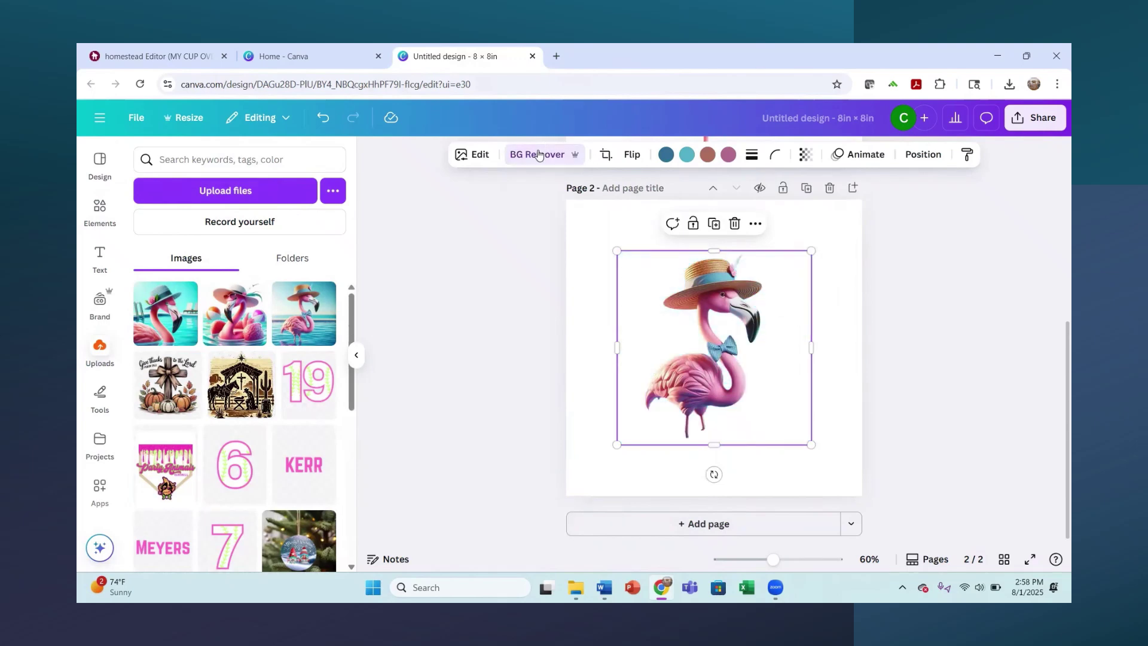
Add the hot pink flamingo graphic from the elements to page 2 and flip it horizontally
{"action": "left_click", "coordinate": [102, 223]}
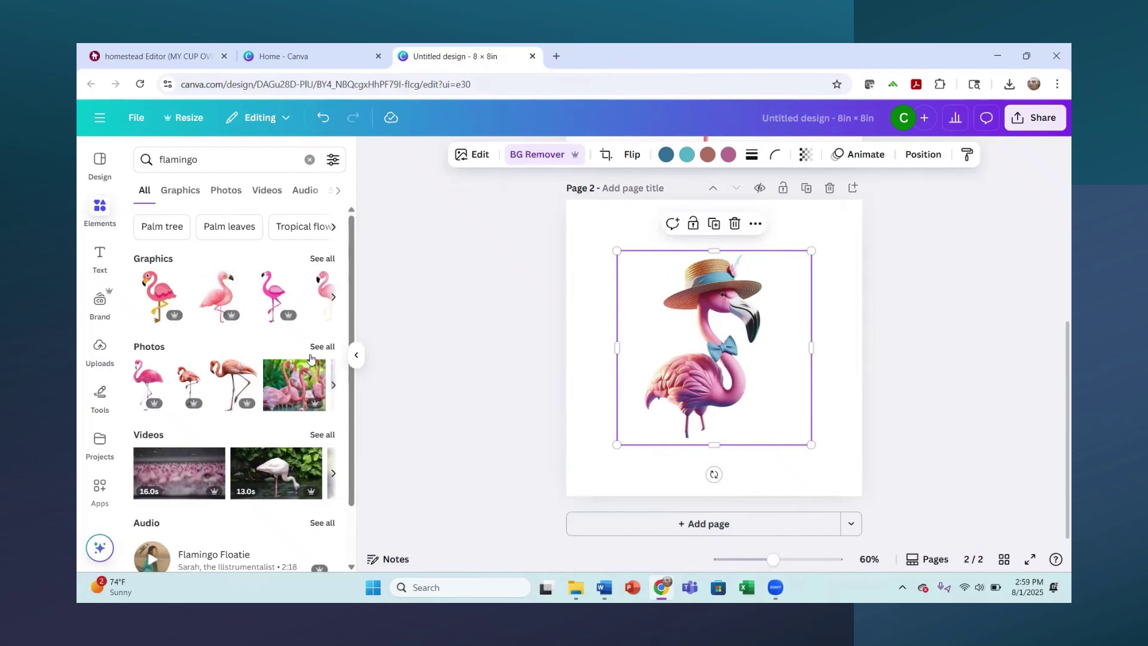
{"action": "left_click", "coordinate": [277, 294]}
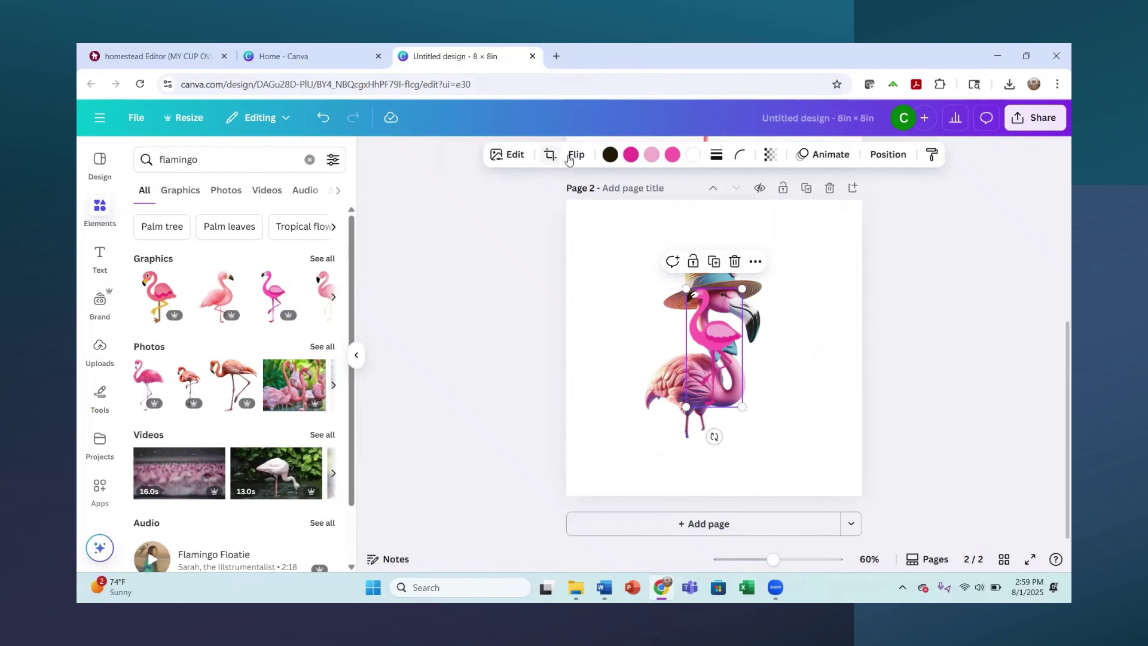
{"action": "left_click", "coordinate": [568, 157]}
{"action": "left_click", "coordinate": [569, 190]}
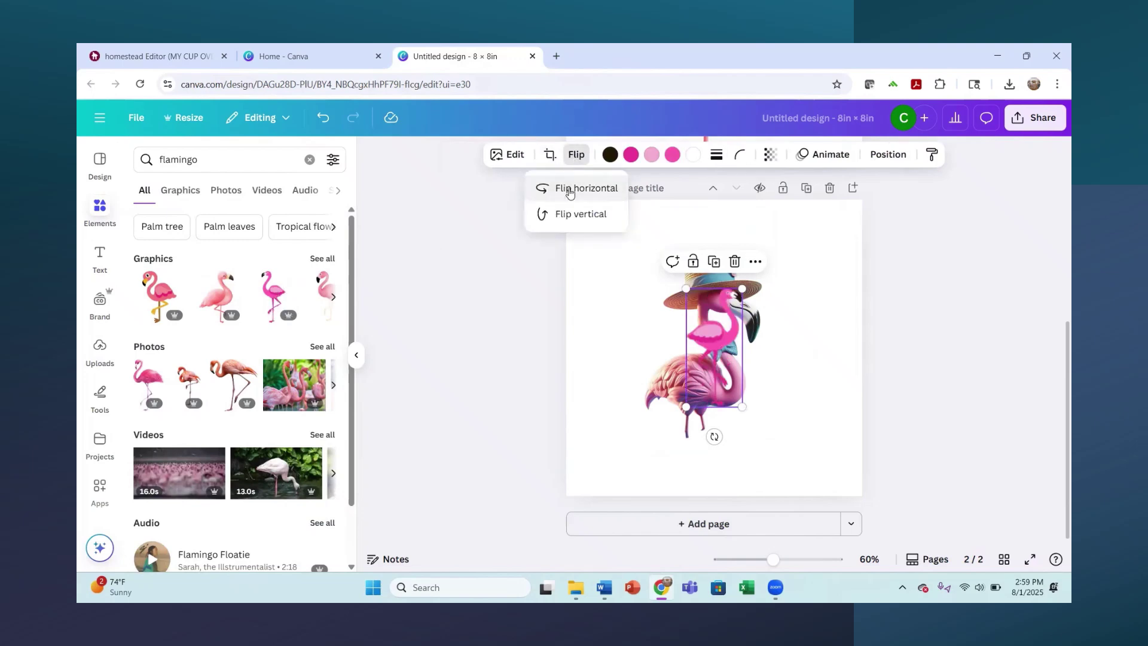
Move the hot pink flamingo graphic clear of the straw-hat flamingo on page 2 and delete it
{"action": "left_click", "coordinate": [978, 355]}
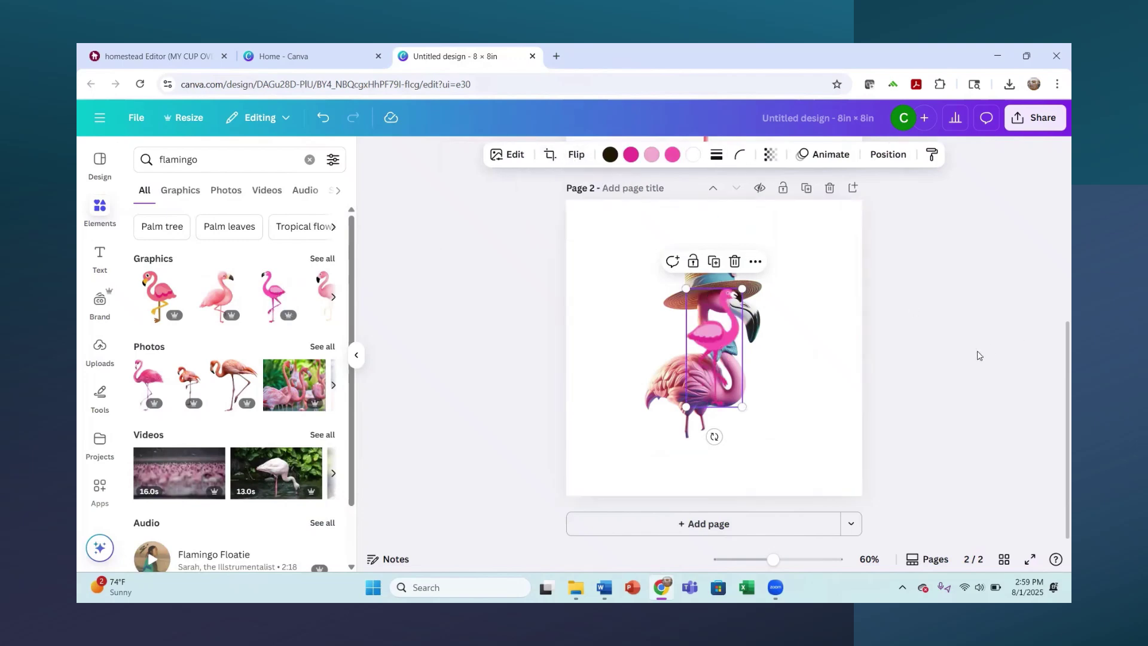
{"action": "left_click_drag", "start_coordinate": [715, 392], "coordinate": [758, 451]}
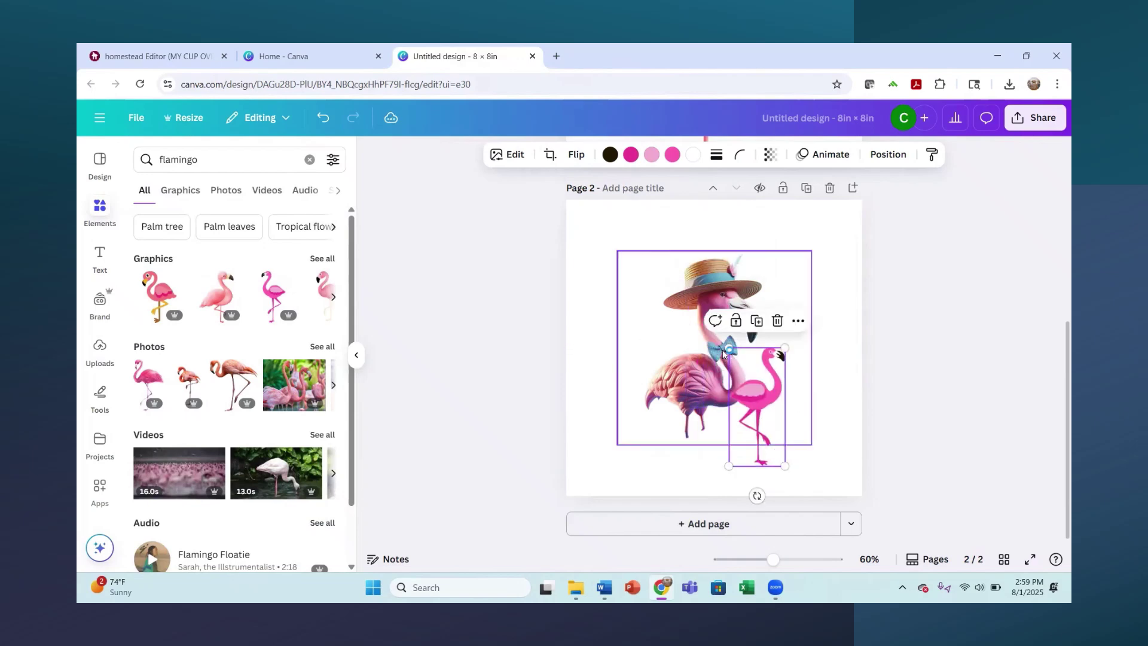
{"action": "mouse_move", "coordinate": [728, 347]}
{"action": "left_mouse_down"}
{"action": "mouse_move", "coordinate": [602, 322]}
{"action": "mouse_move", "coordinate": [690, 376]}
{"action": "mouse_move", "coordinate": [727, 348]}
{"action": "left_mouse_up"}
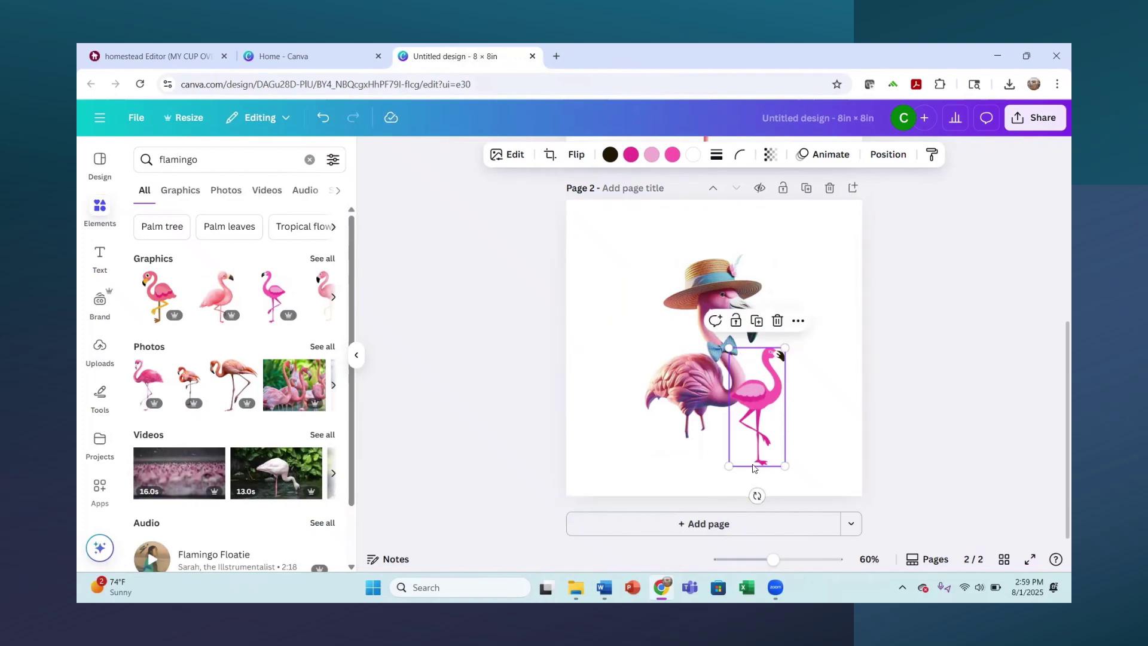
{"action": "left_click_drag", "start_coordinate": [753, 442], "coordinate": [796, 431]}
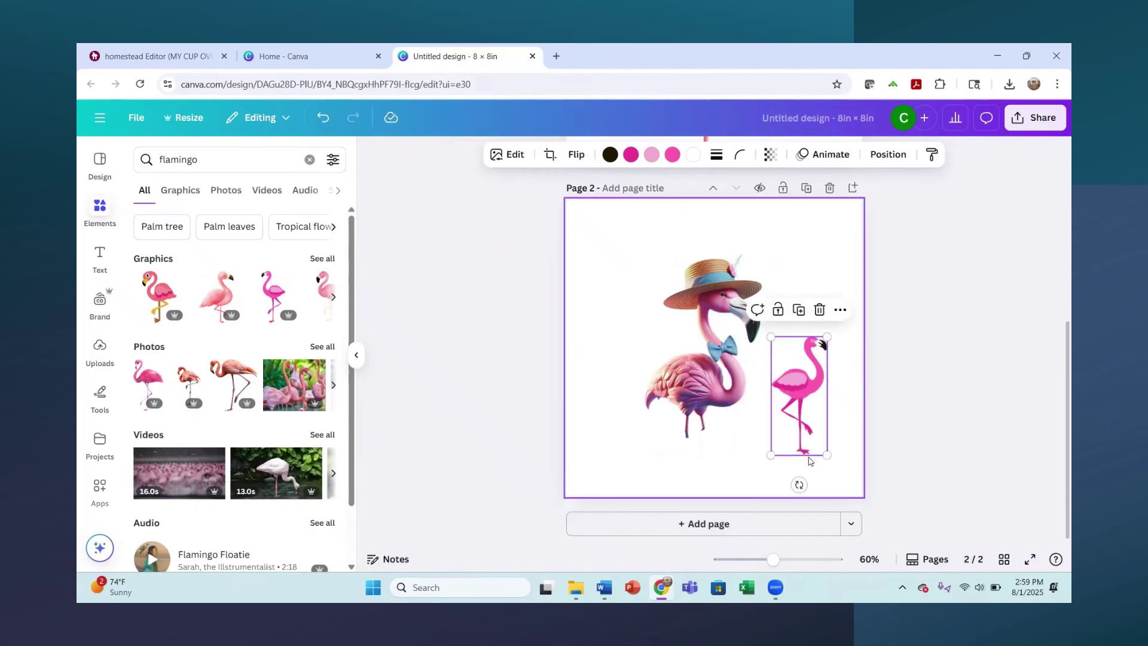
{"action": "left_click", "coordinate": [702, 396]}
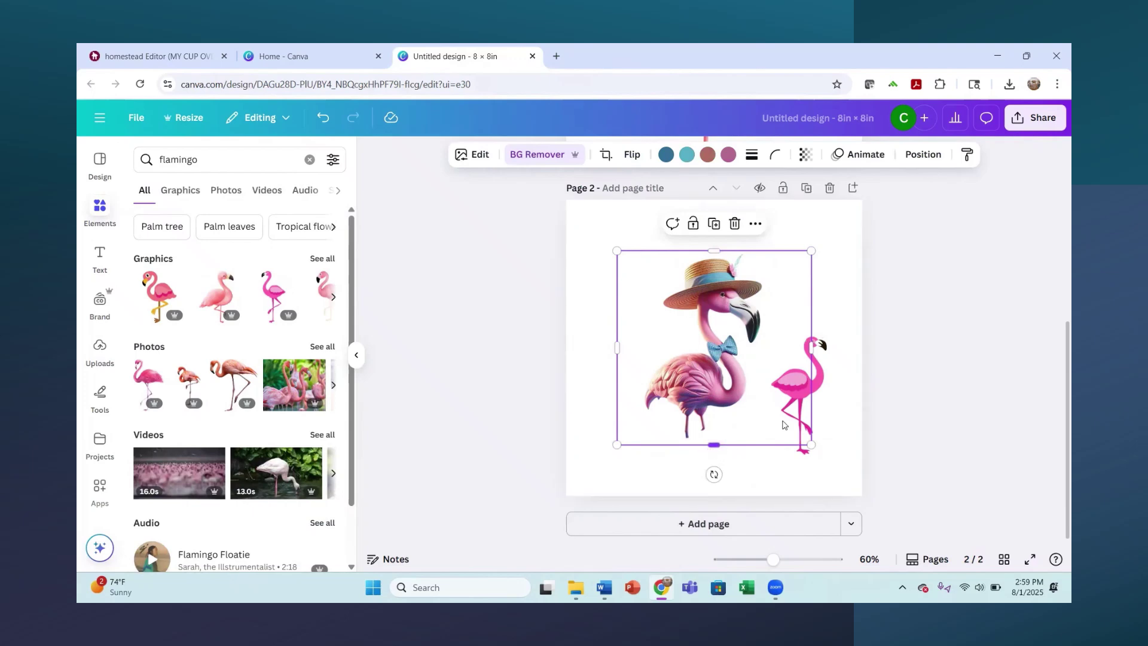
{"action": "left_click", "coordinate": [800, 392]}
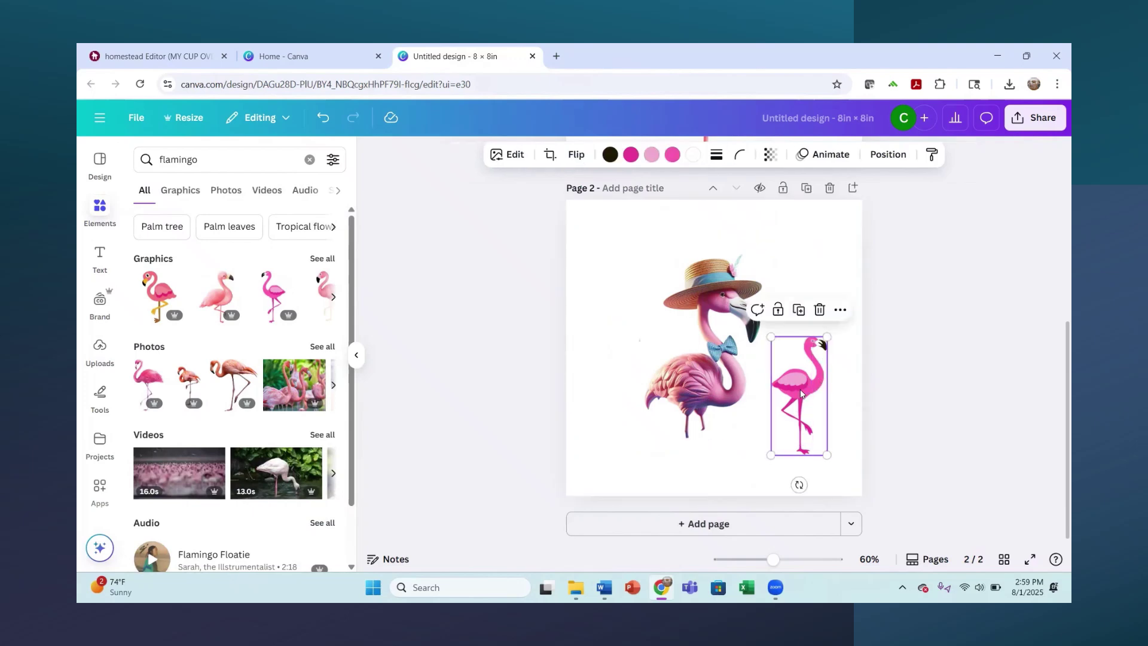
{"action": "key", "text": "Delete"}
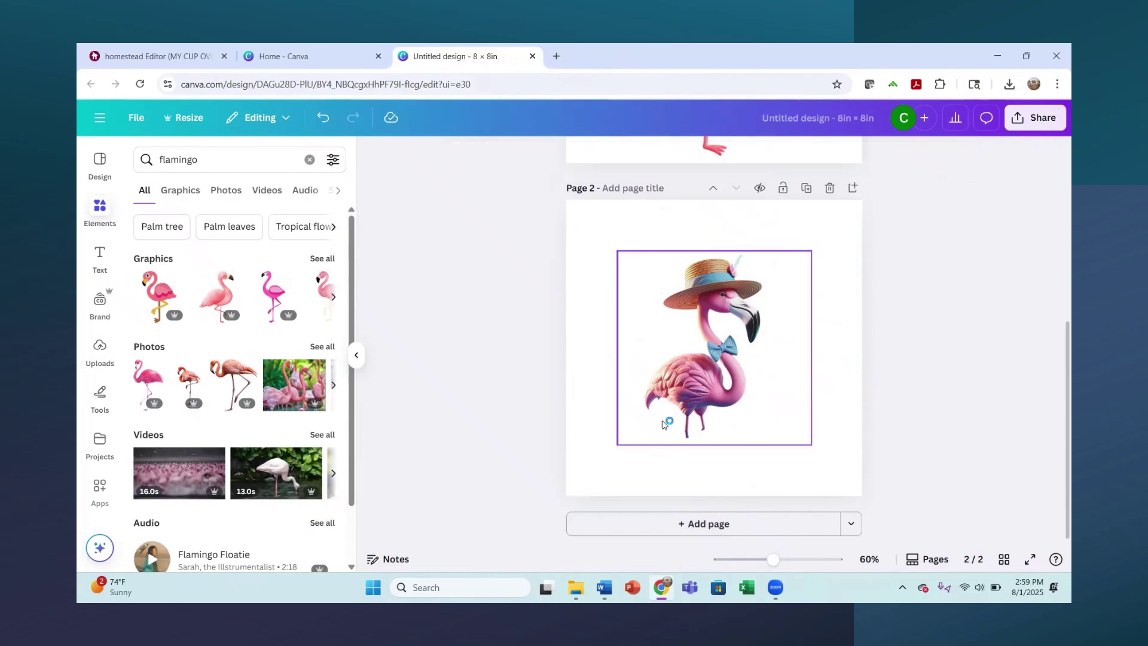
Add the pale pink flamingo graphic to page 2, cropped to only its legs and placed beneath the straw-hat flamingo
{"action": "left_click", "coordinate": [221, 296]}
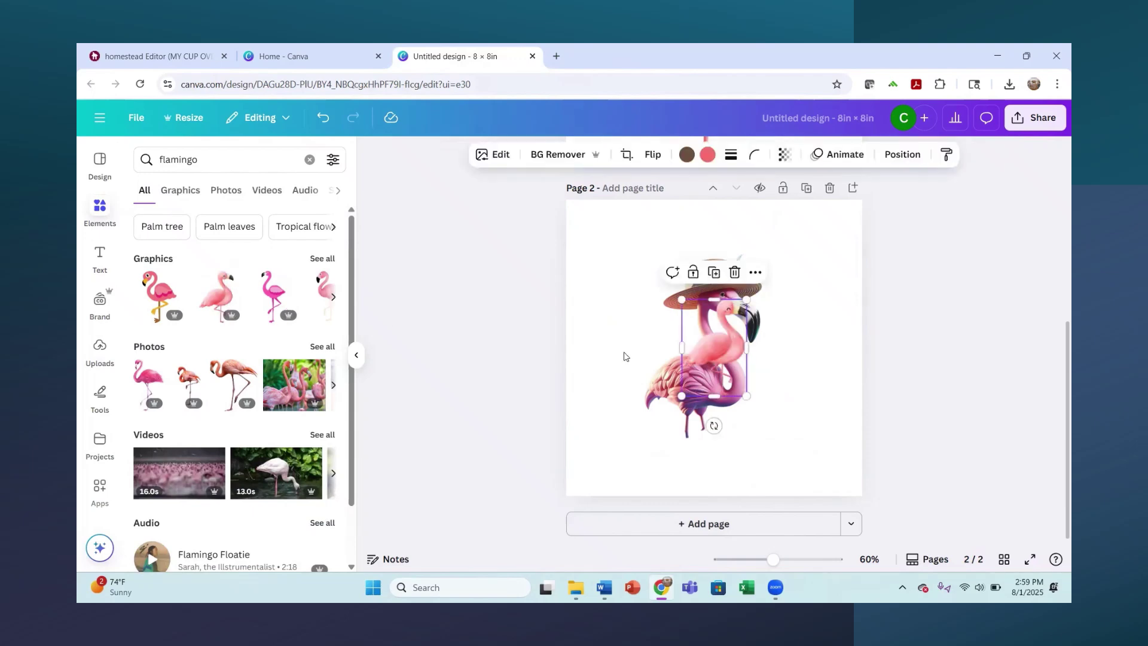
{"action": "left_click_drag", "start_coordinate": [752, 344], "coordinate": [700, 369]}
{"action": "left_click_drag", "start_coordinate": [747, 415], "coordinate": [705, 450]}
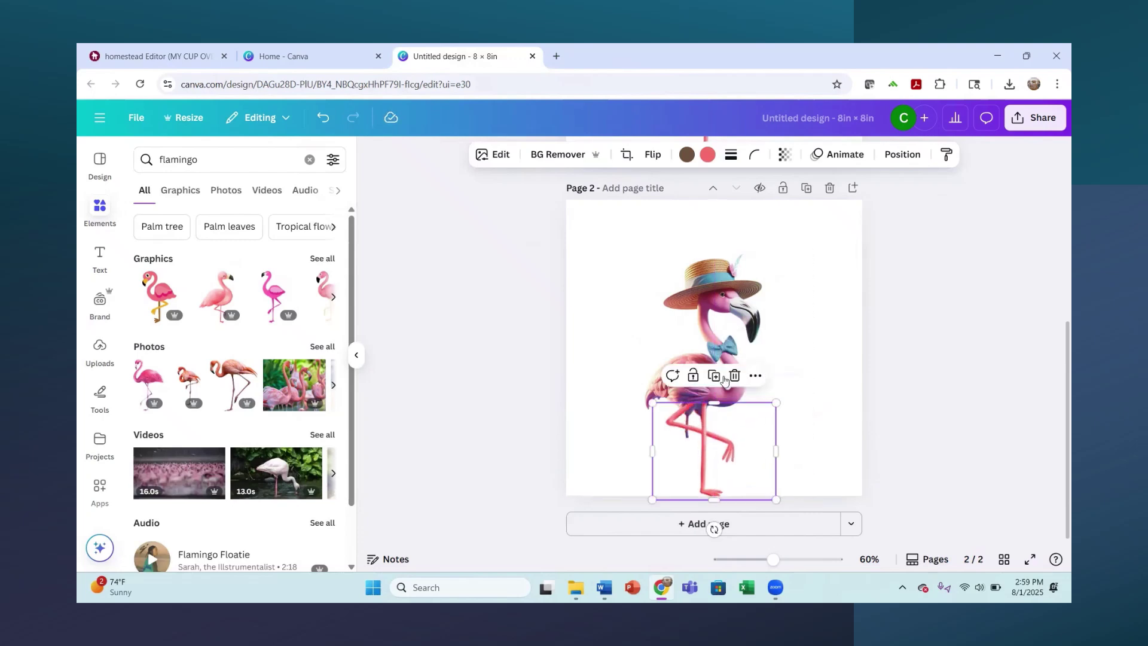
Raise the straw-hat flamingo on page 2 and crop its lower edge to remove its own short legs
{"action": "left_click_drag", "start_coordinate": [702, 282], "coordinate": [702, 260]}
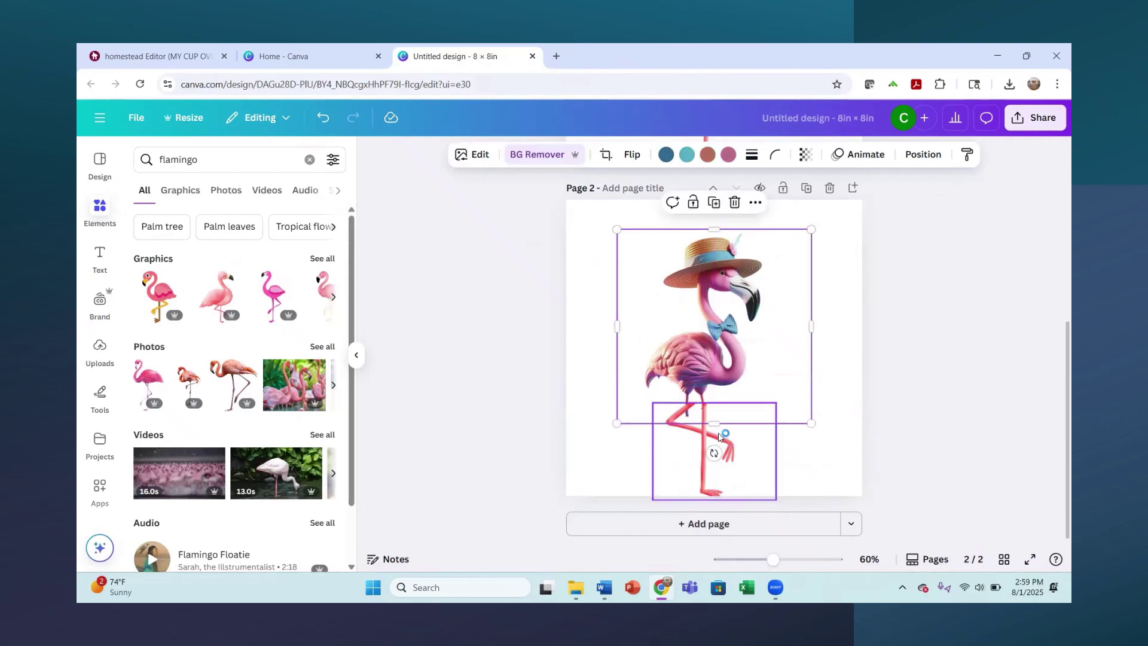
{"action": "left_click_drag", "start_coordinate": [710, 423], "coordinate": [707, 393]}
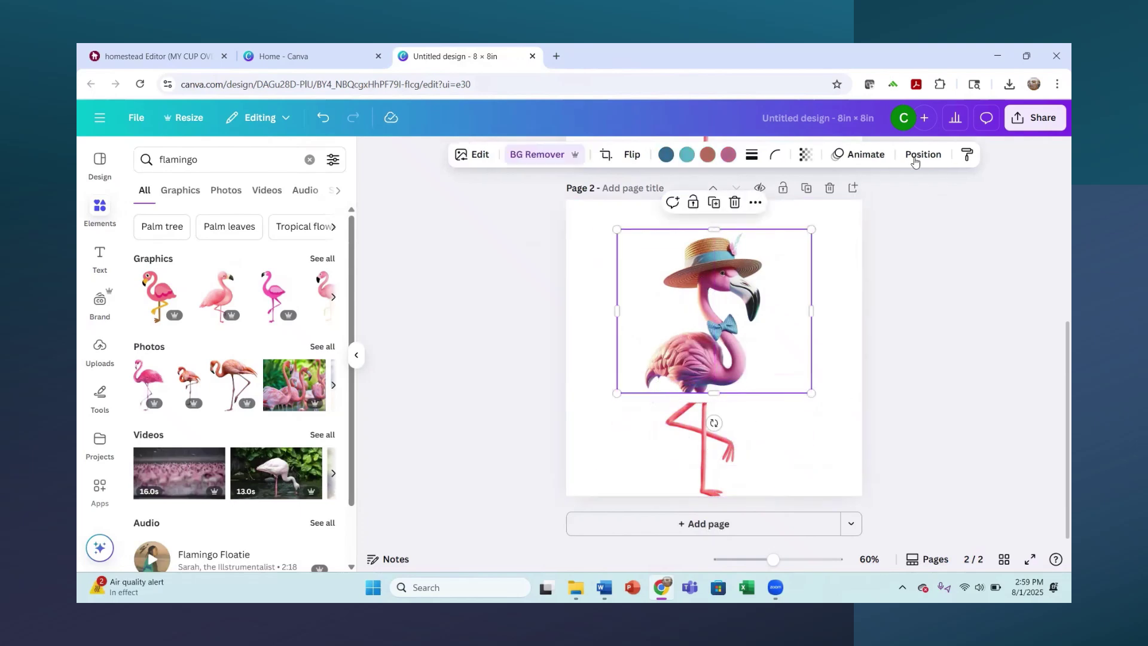
{"action": "left_click", "coordinate": [937, 415]}
Move the pink legs up to meet the flamingo's body and send them to the back
{"action": "left_click_drag", "start_coordinate": [707, 465], "coordinate": [698, 447]}
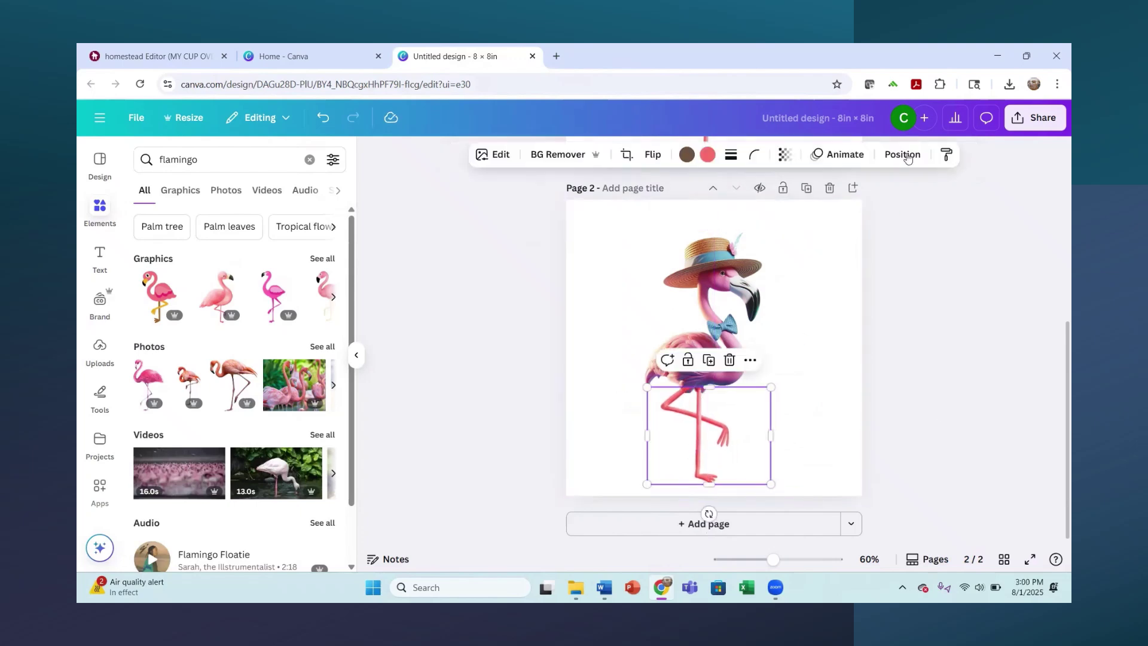
{"action": "left_click", "coordinate": [903, 155]}
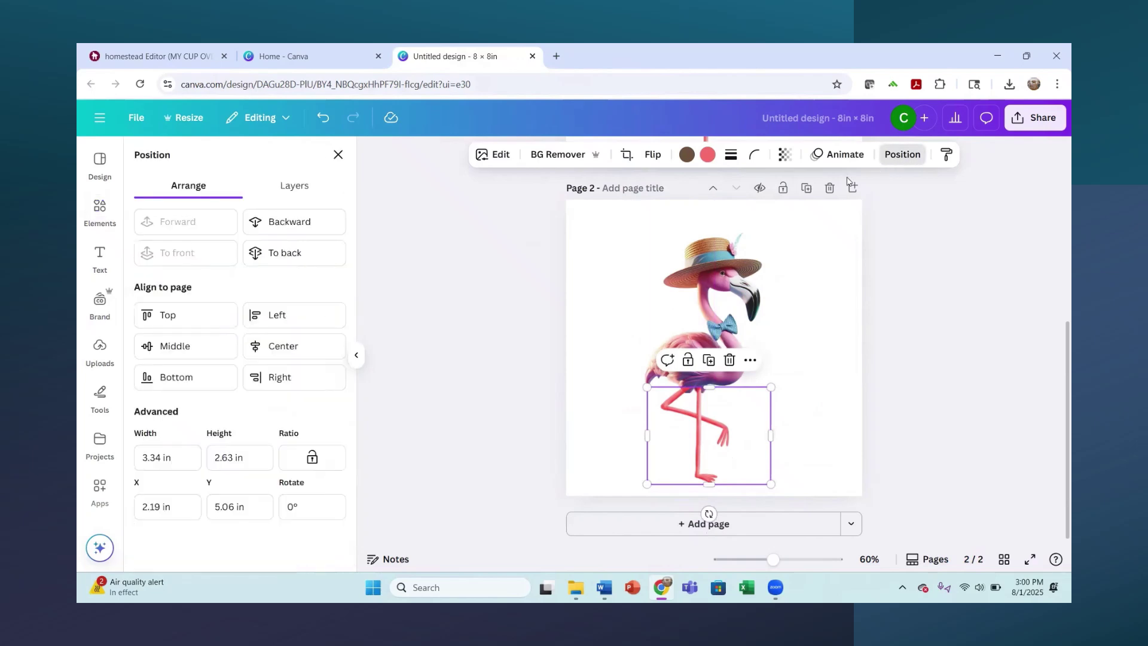
{"action": "left_click", "coordinate": [310, 258]}
{"action": "key", "text": "ctrl+slash"}
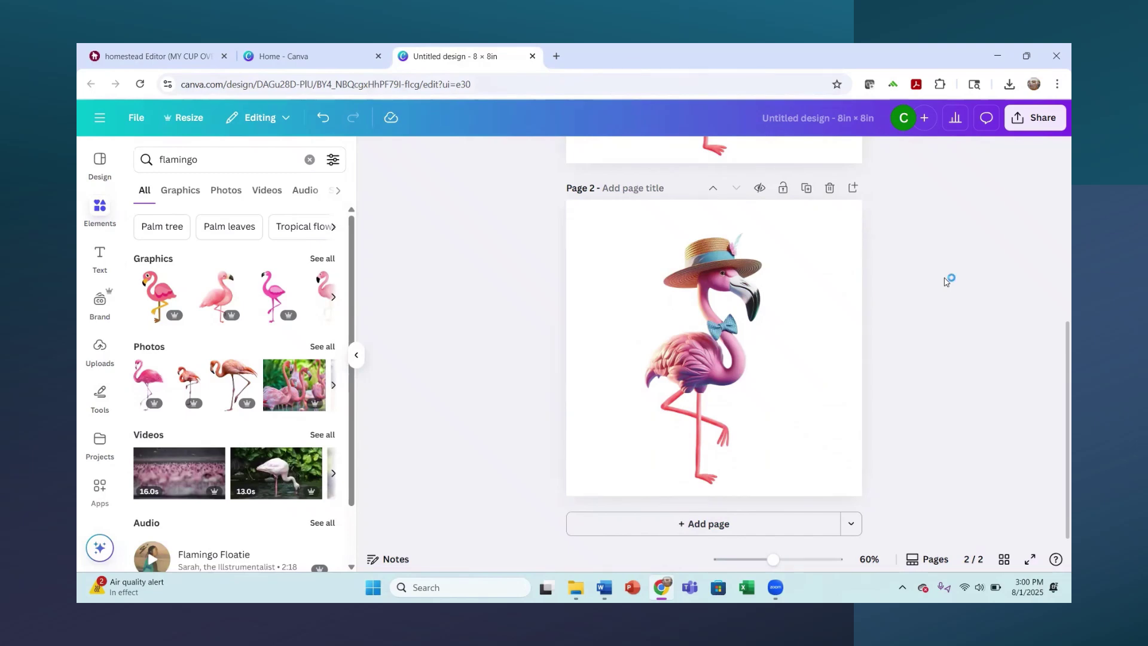
Add a third page, place the uploaded straw-hat flamingo image on it, and enlarge the image
{"action": "left_click", "coordinate": [589, 529]}
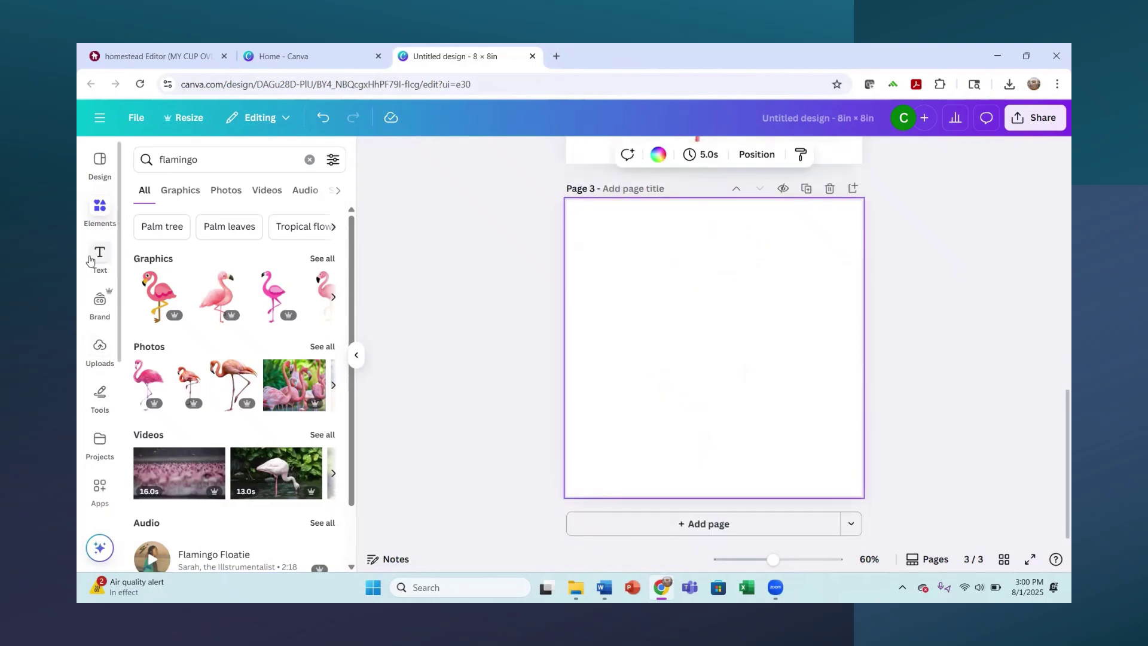
{"action": "left_click", "coordinate": [105, 226]}
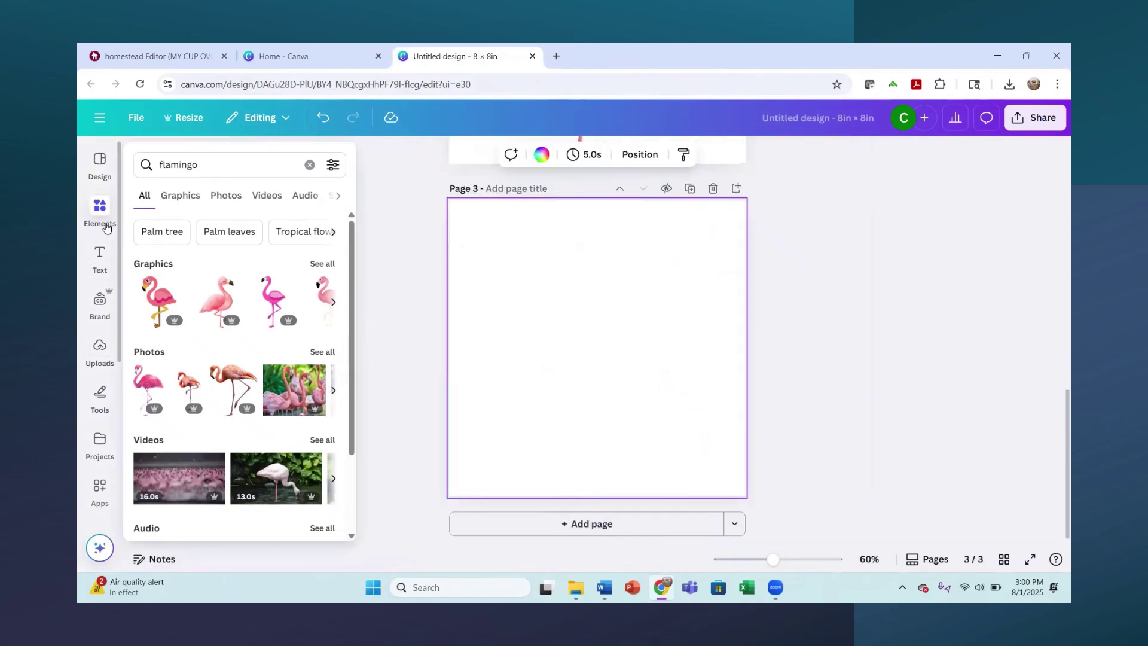
{"action": "left_click", "coordinate": [99, 352]}
{"action": "left_click", "coordinate": [314, 323]}
{"action": "left_click_drag", "start_coordinate": [795, 267], "coordinate": [840, 221]}
{"action": "left_click_drag", "start_coordinate": [623, 438], "coordinate": [574, 485]}
{"action": "scroll", "coordinate": [1013, 308], "scroll_direction": "up", "scroll_amount": 5}
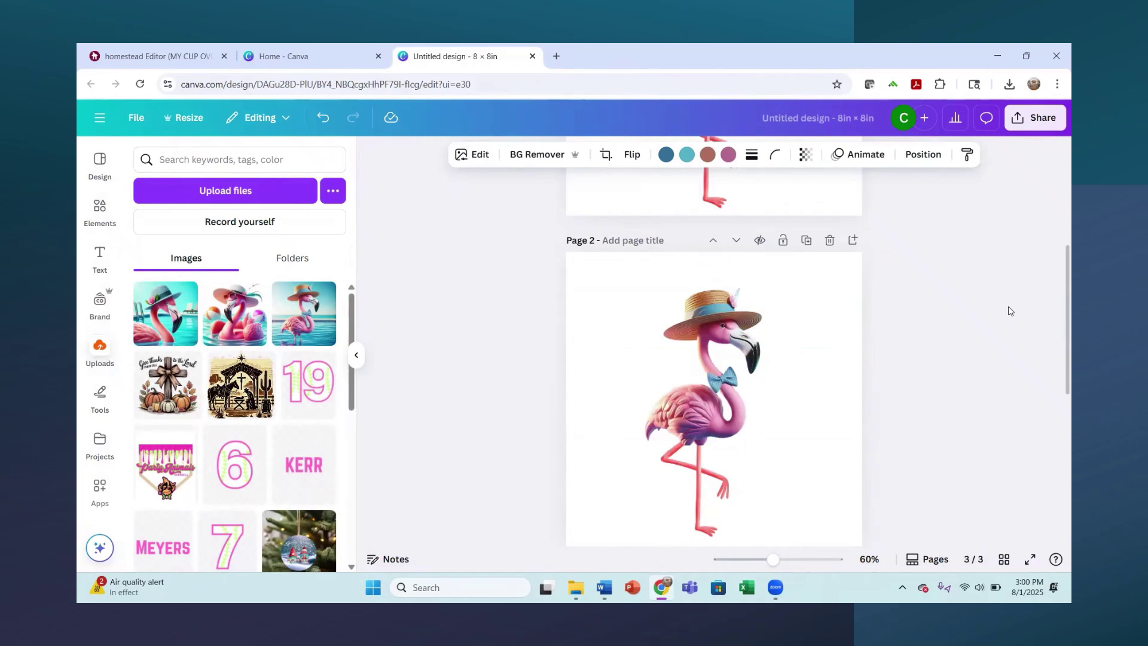
{"action": "scroll", "coordinate": [1010, 312], "scroll_direction": "up", "scroll_amount": 5}
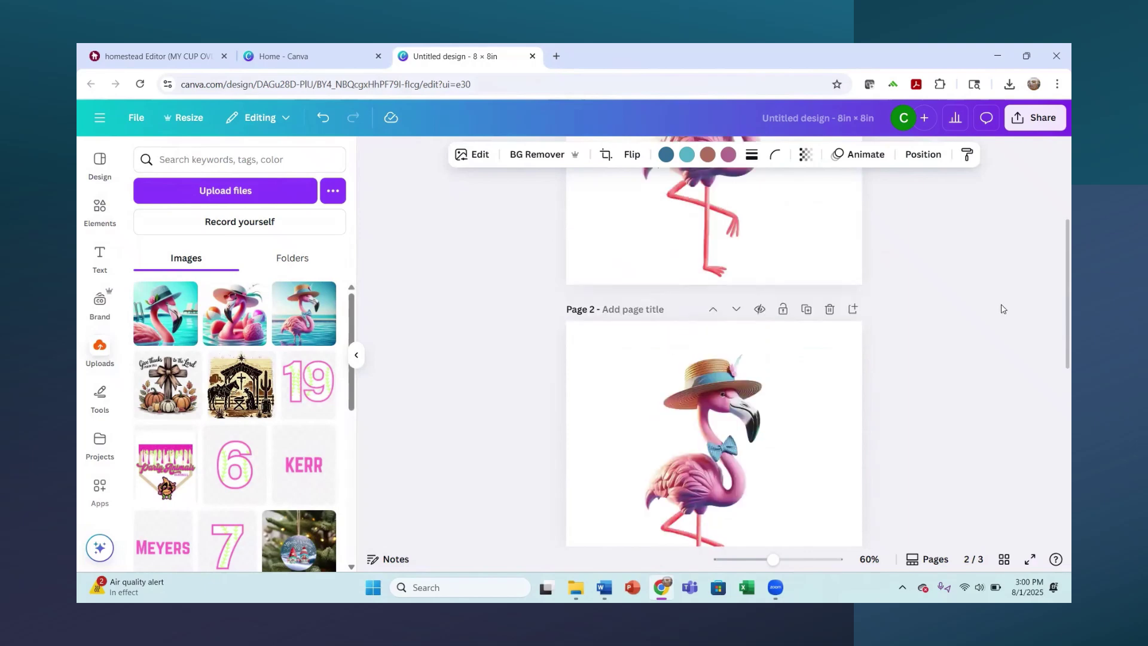
{"action": "scroll", "coordinate": [1002, 310], "scroll_direction": "down", "scroll_amount": 2}
{"action": "scroll", "coordinate": [1002, 310], "scroll_direction": "up", "scroll_amount": 2}
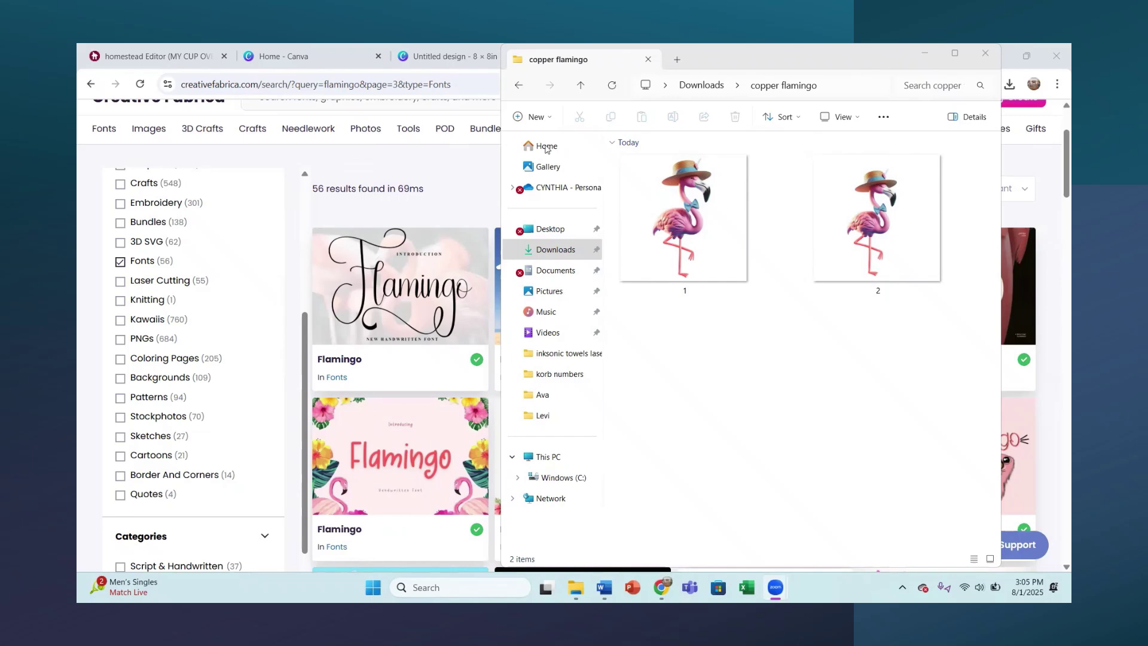
Browse the flamingo font results on Creative Fabrica and download the cute handwritten Flamingo font with the pink lettering
{"action": "left_click", "coordinate": [394, 174]}
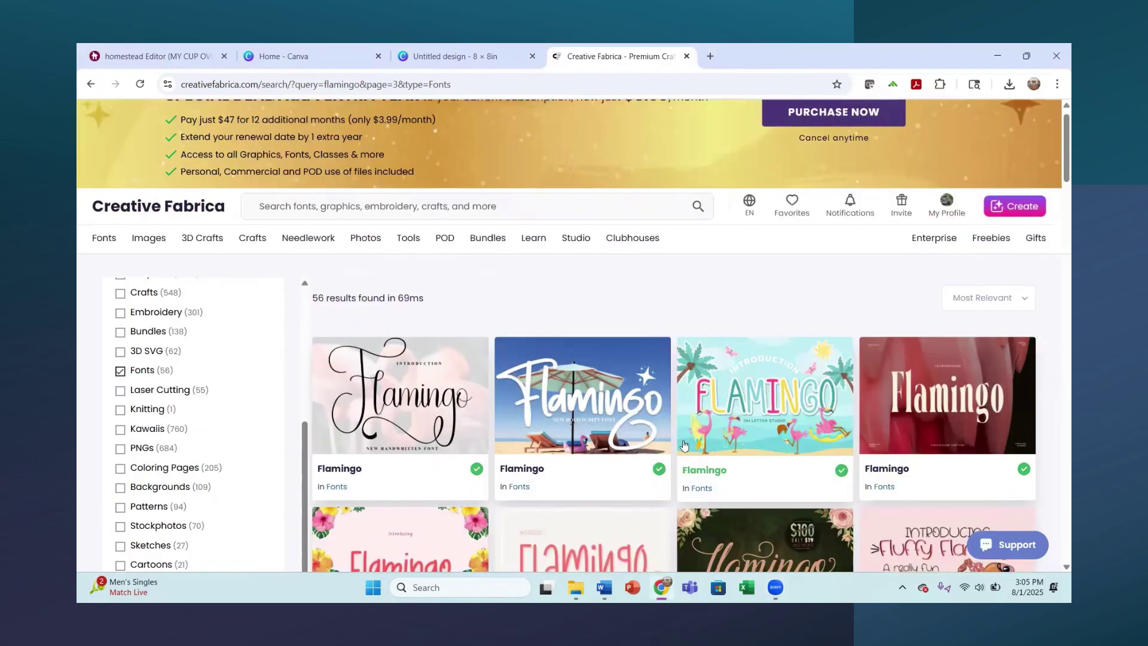
{"action": "scroll", "coordinate": [634, 431], "scroll_direction": "down", "scroll_amount": 4}
{"action": "scroll", "coordinate": [624, 423], "scroll_direction": "up", "scroll_amount": 2}
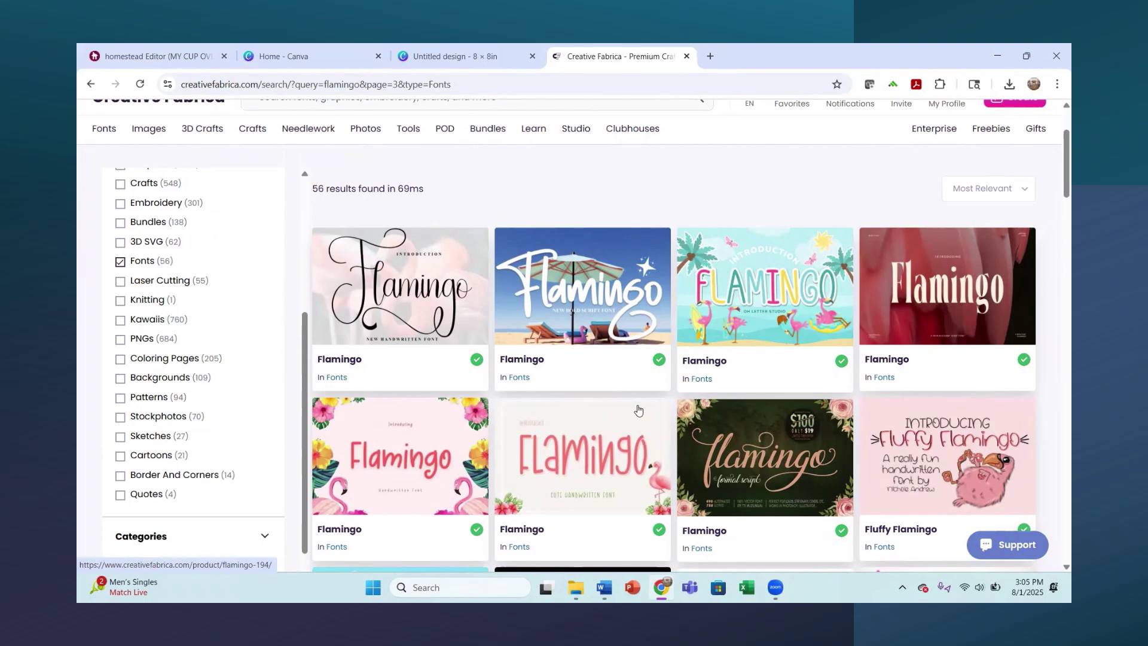
{"action": "scroll", "coordinate": [638, 410], "scroll_direction": "down", "scroll_amount": 1}
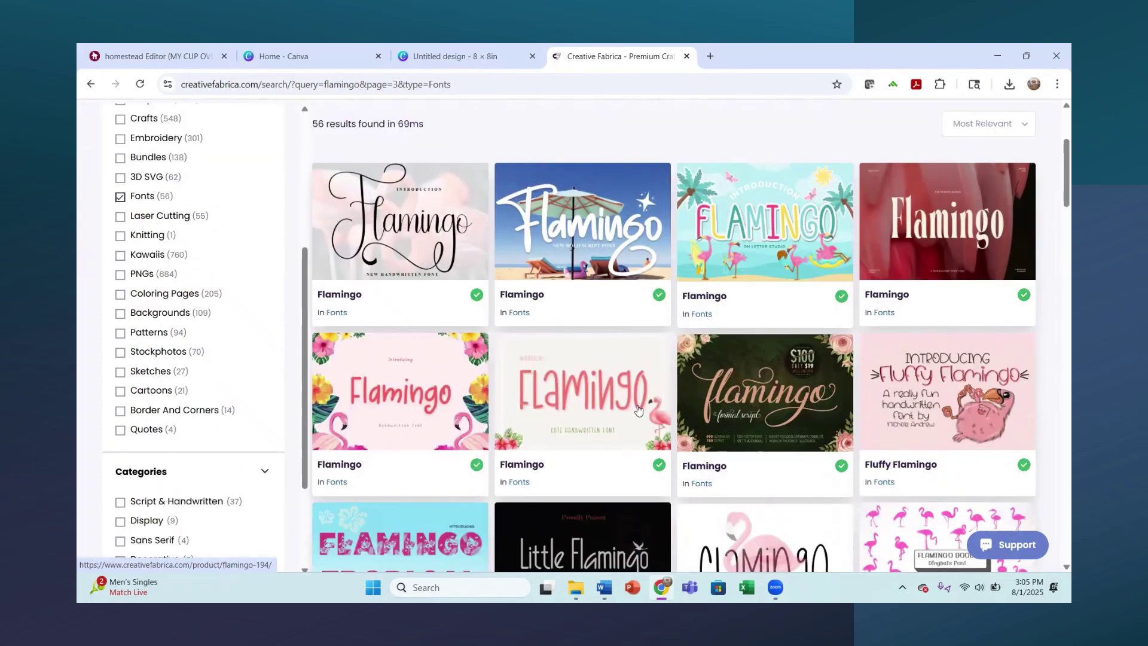
{"action": "scroll", "coordinate": [636, 406], "scroll_direction": "down", "scroll_amount": 1}
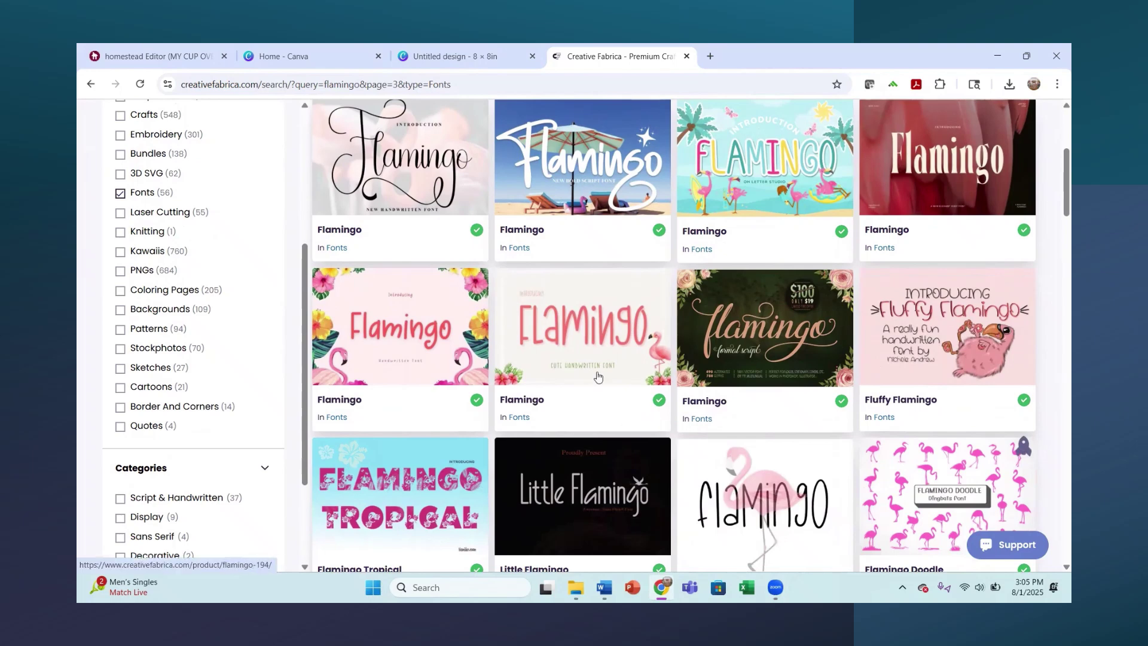
{"action": "scroll", "coordinate": [800, 485], "scroll_direction": "down", "scroll_amount": 2}
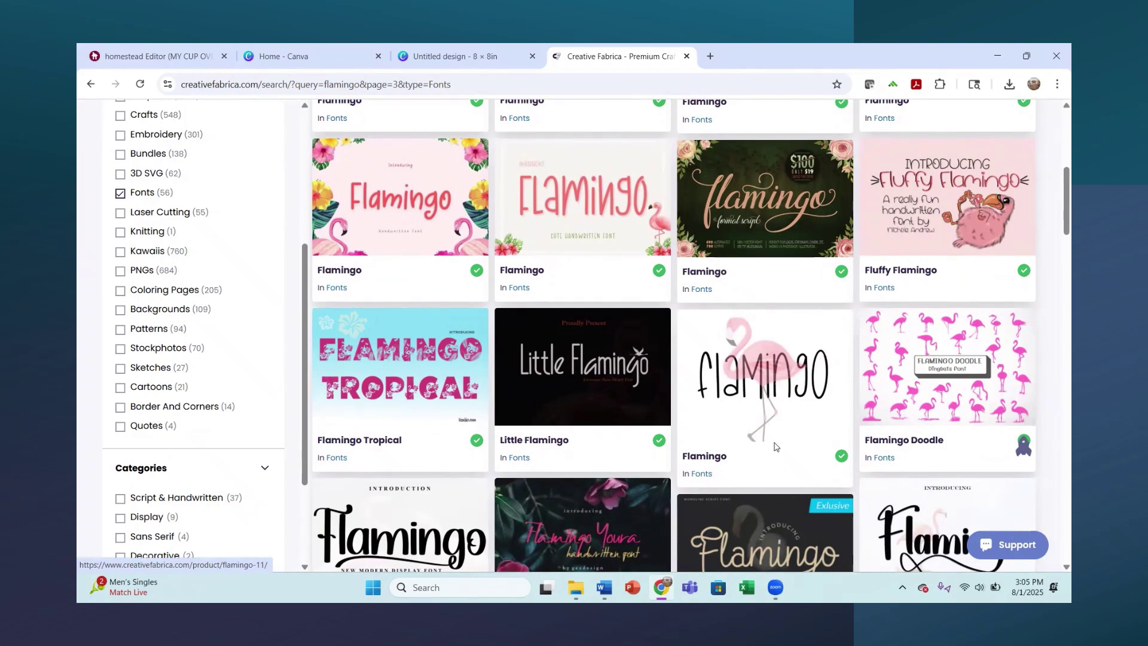
{"action": "left_click", "coordinate": [588, 212]}
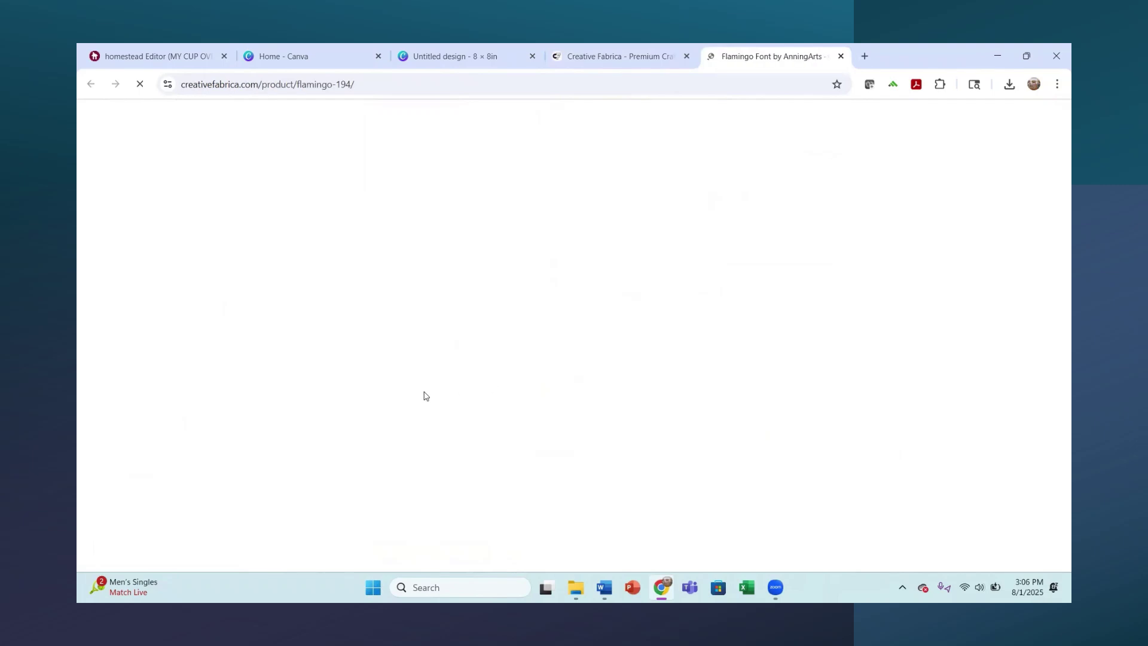
{"action": "scroll", "coordinate": [584, 403], "scroll_direction": "down", "scroll_amount": 1}
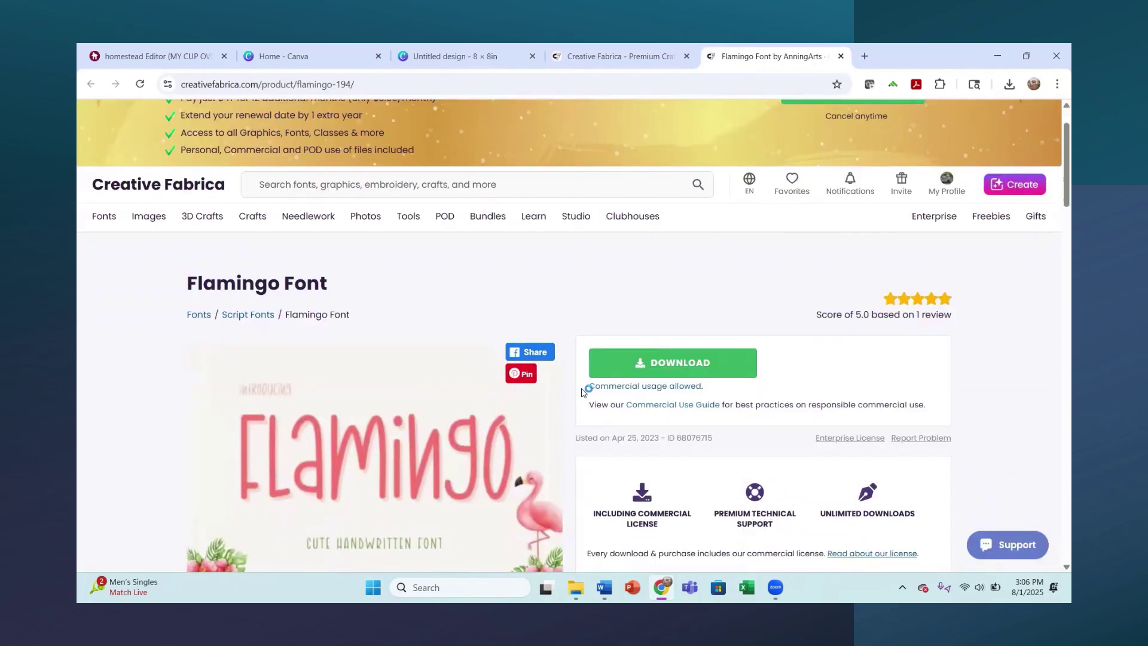
{"action": "left_click", "coordinate": [649, 375]}
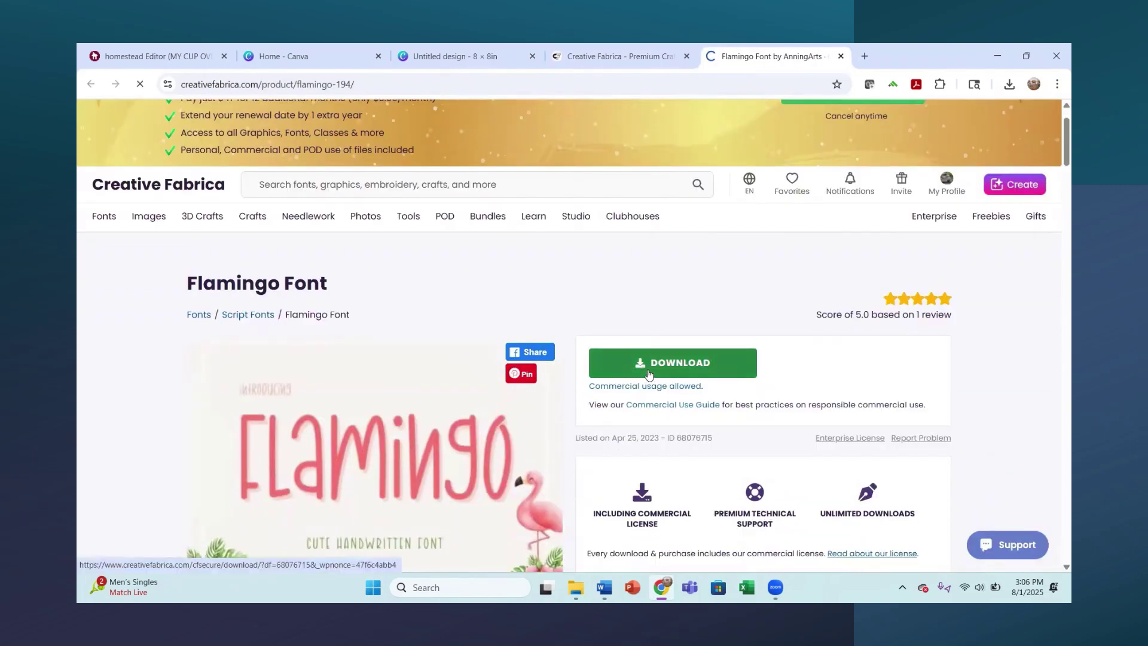
Return to the Creative Fabrica font results, find the Cute Flamingo script font, and download it
{"action": "left_click", "coordinate": [622, 57]}
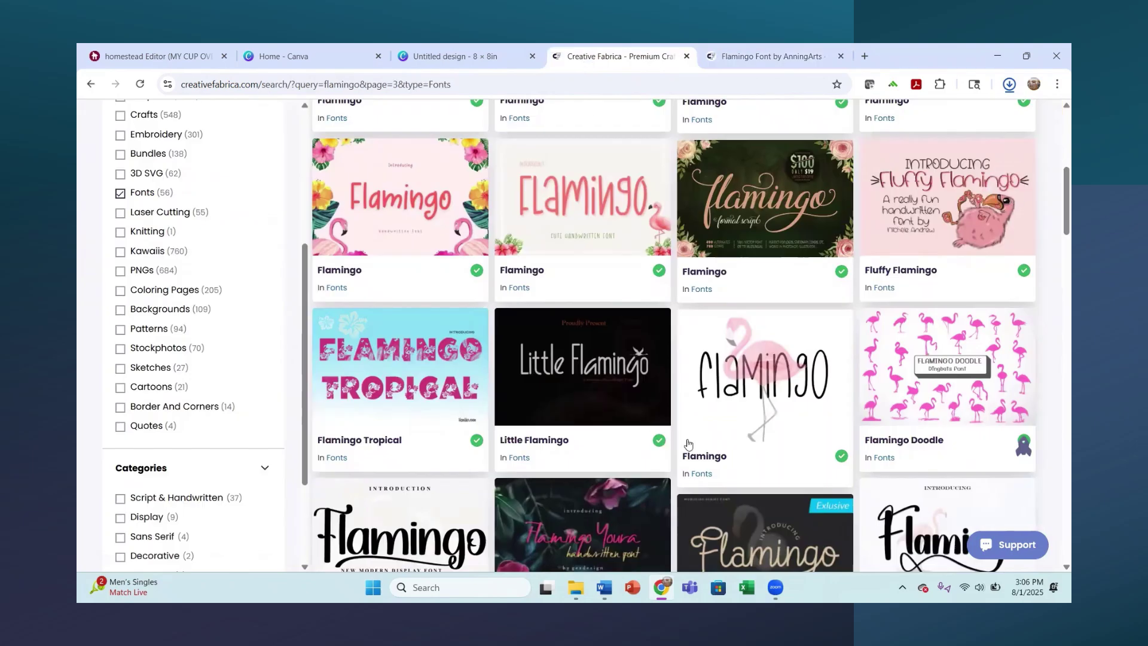
{"action": "scroll", "coordinate": [687, 444], "scroll_direction": "down", "scroll_amount": 1}
{"action": "scroll", "coordinate": [693, 441], "scroll_direction": "down", "scroll_amount": 2}
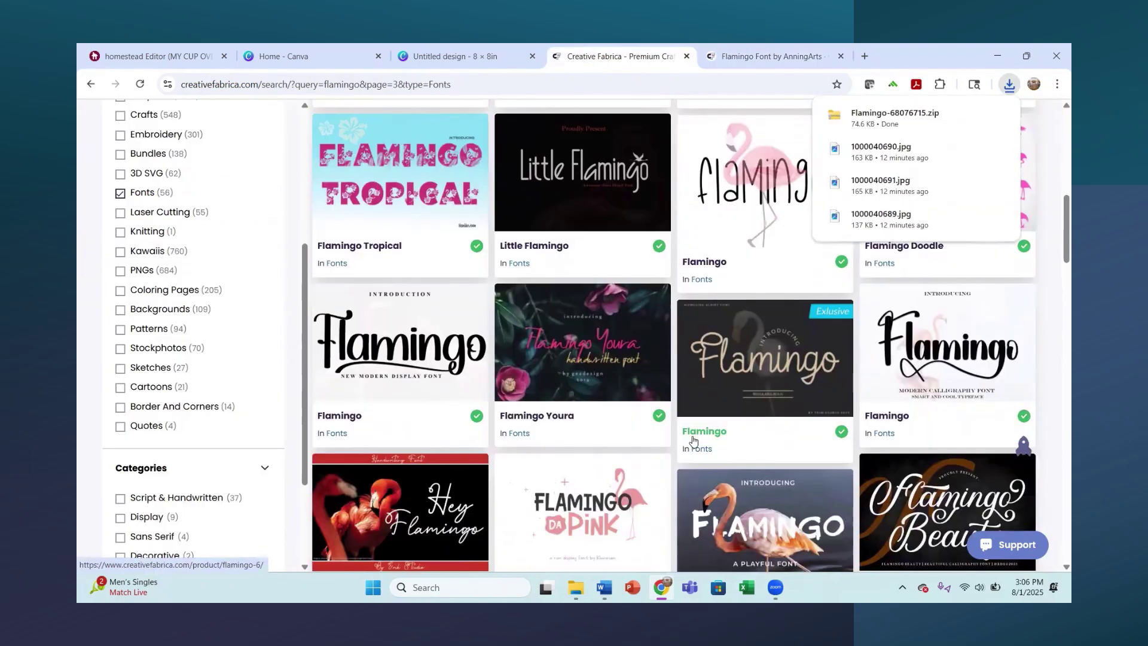
{"action": "scroll", "coordinate": [692, 442], "scroll_direction": "down", "scroll_amount": 2}
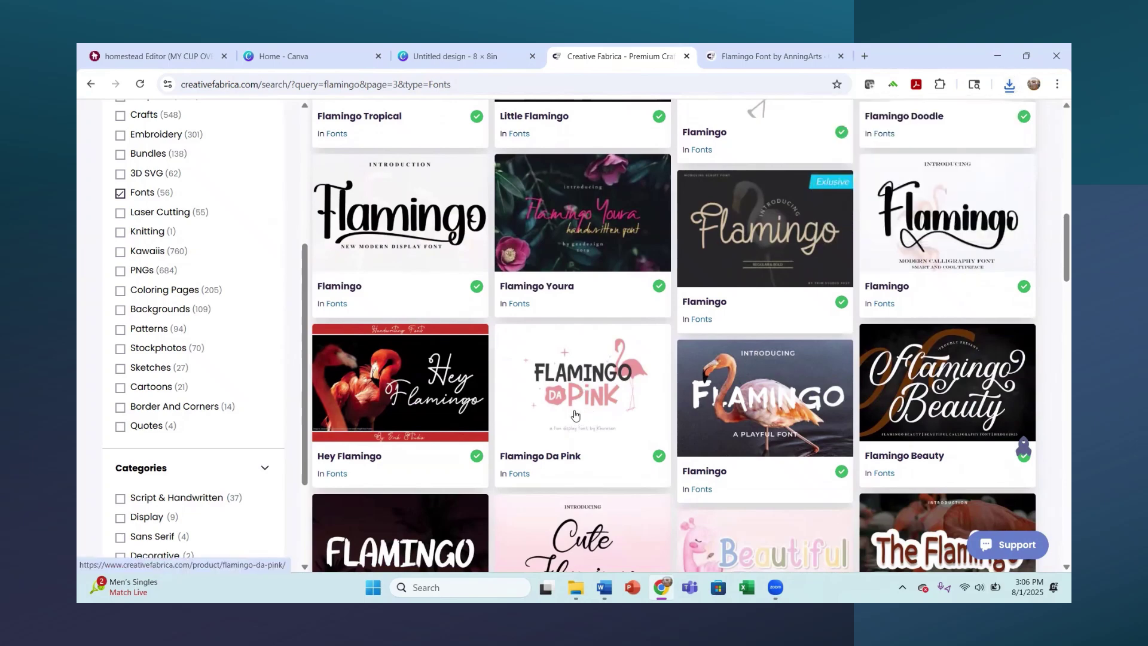
{"action": "scroll", "coordinate": [586, 416], "scroll_direction": "down", "scroll_amount": 2}
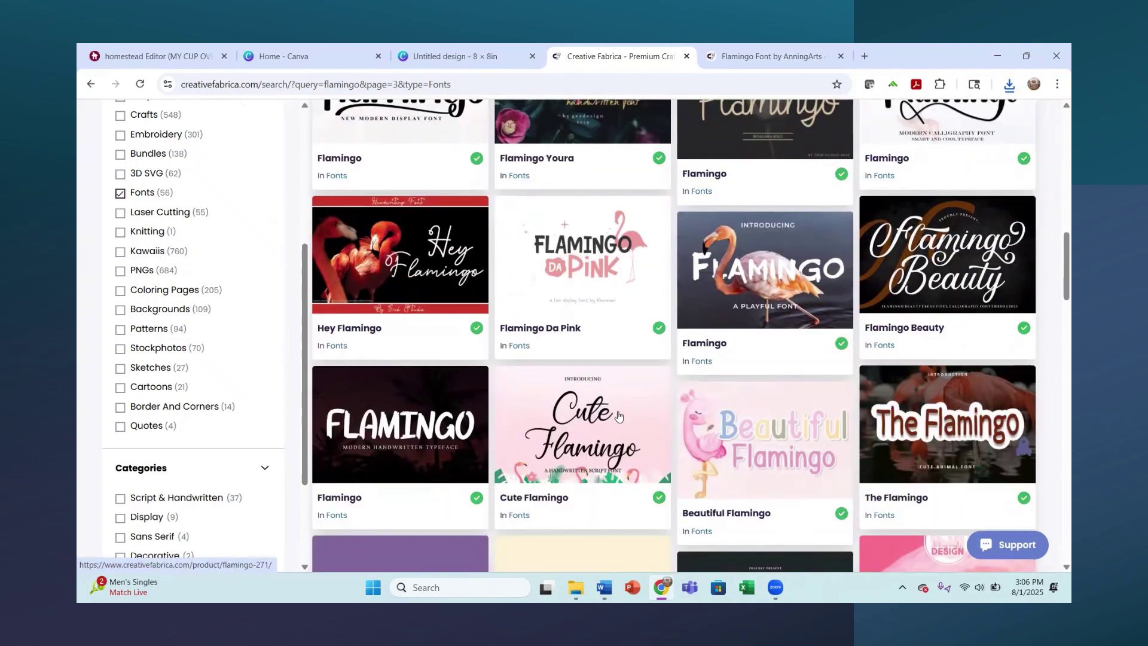
{"action": "left_click", "coordinate": [534, 496]}
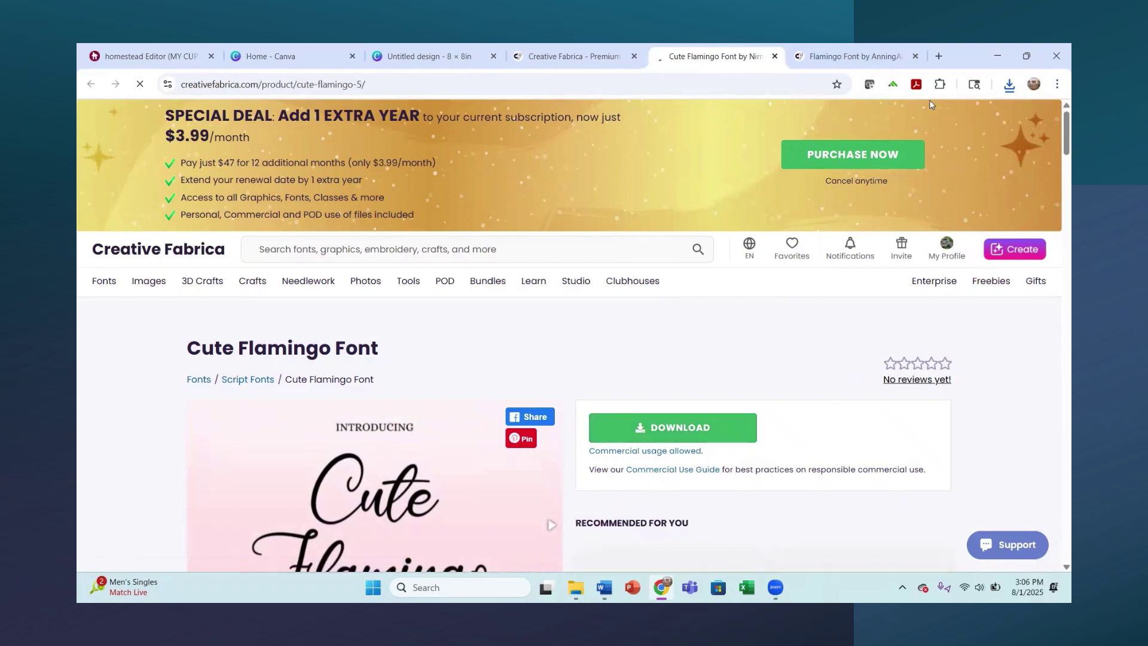
Open the downloaded Flamingo-68076715.zip and extract all its font files to the suggested Downloads folder
{"action": "left_click", "coordinate": [1016, 90]}
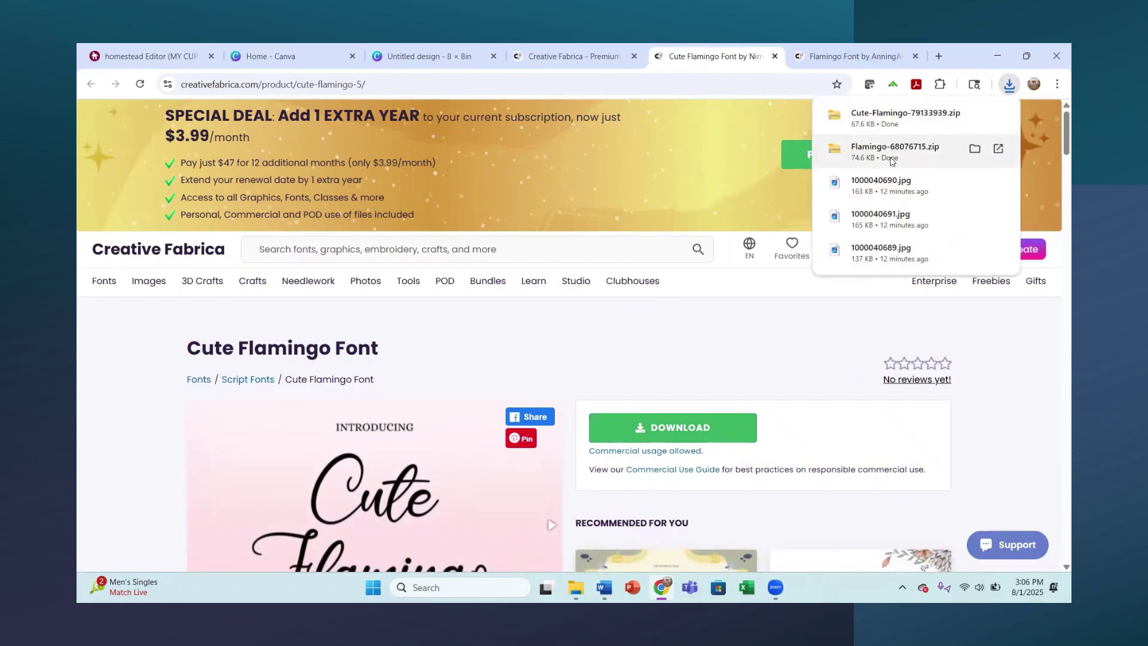
{"action": "left_click", "coordinate": [890, 156]}
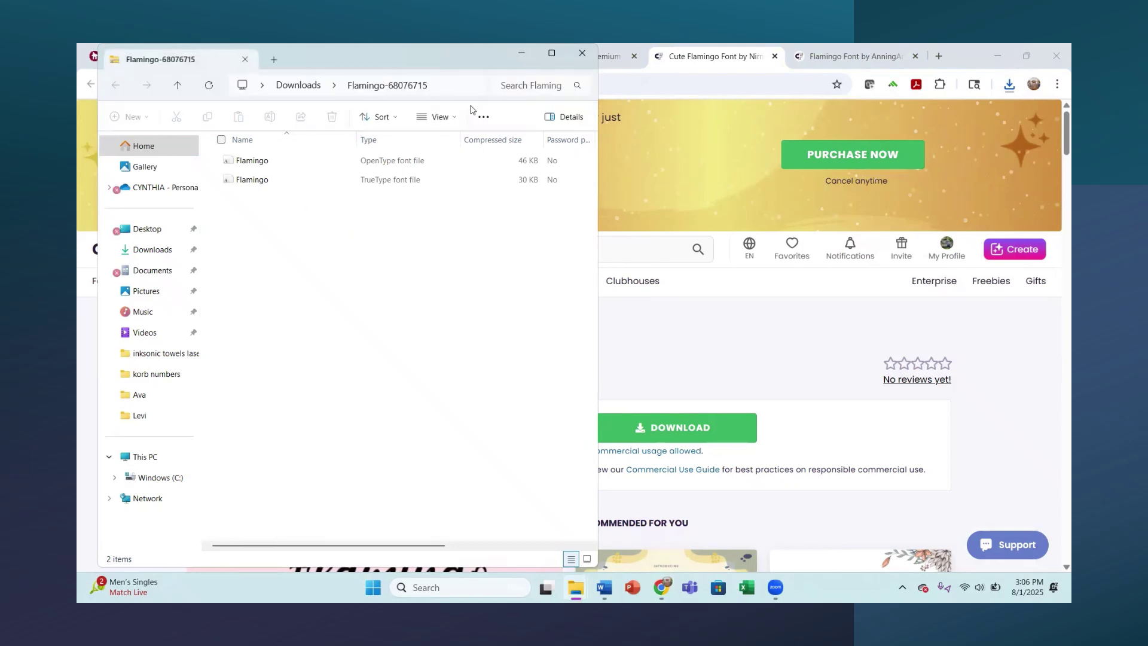
{"action": "left_click", "coordinate": [483, 117]}
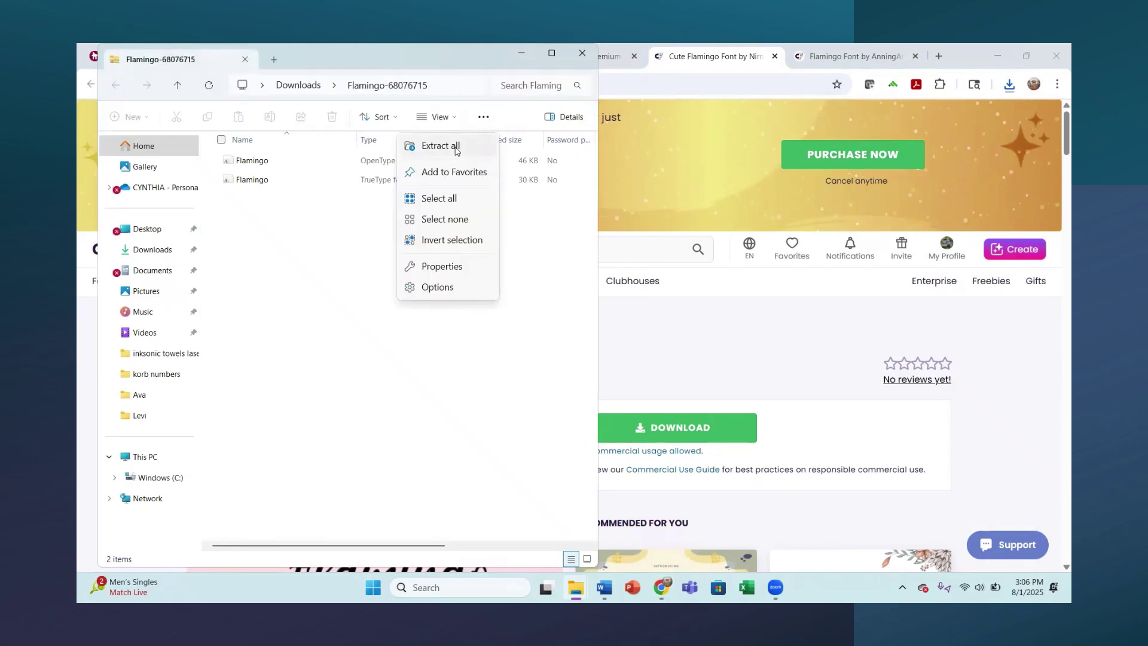
{"action": "left_click", "coordinate": [456, 150]}
{"action": "left_click", "coordinate": [670, 445]}
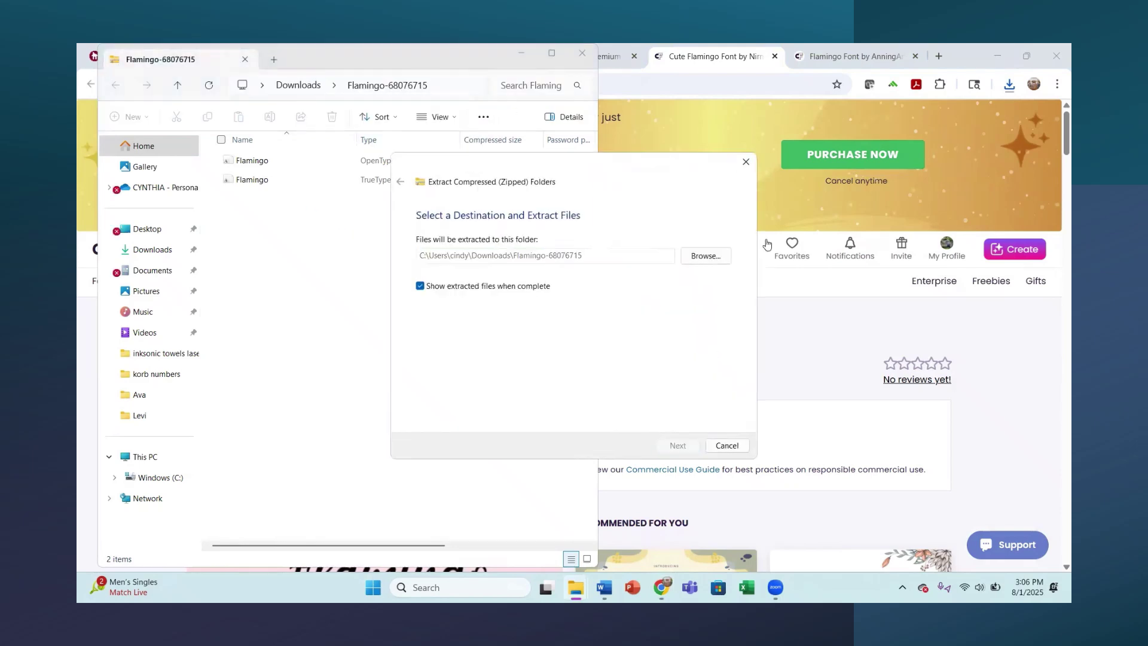
Open the downloaded Cute-Flamingo-79133939.zip and extract all its font files to the suggested Downloads folder
{"action": "left_click", "coordinate": [1010, 83]}
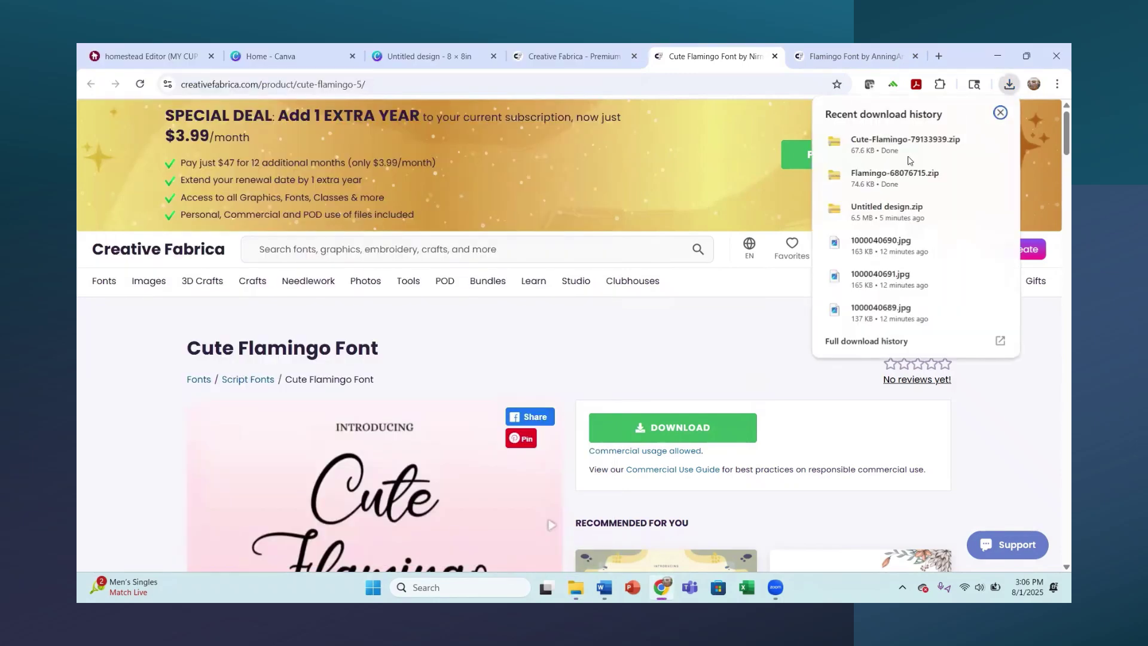
{"action": "left_click", "coordinate": [867, 143]}
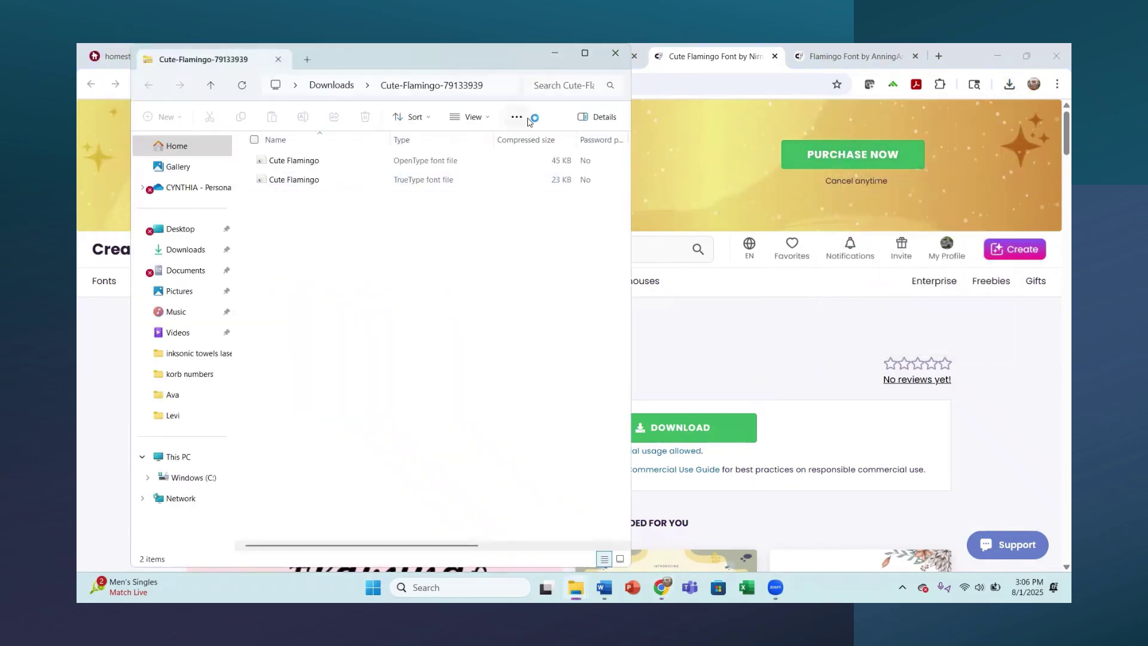
{"action": "left_click", "coordinate": [518, 118]}
{"action": "left_click", "coordinate": [460, 146]}
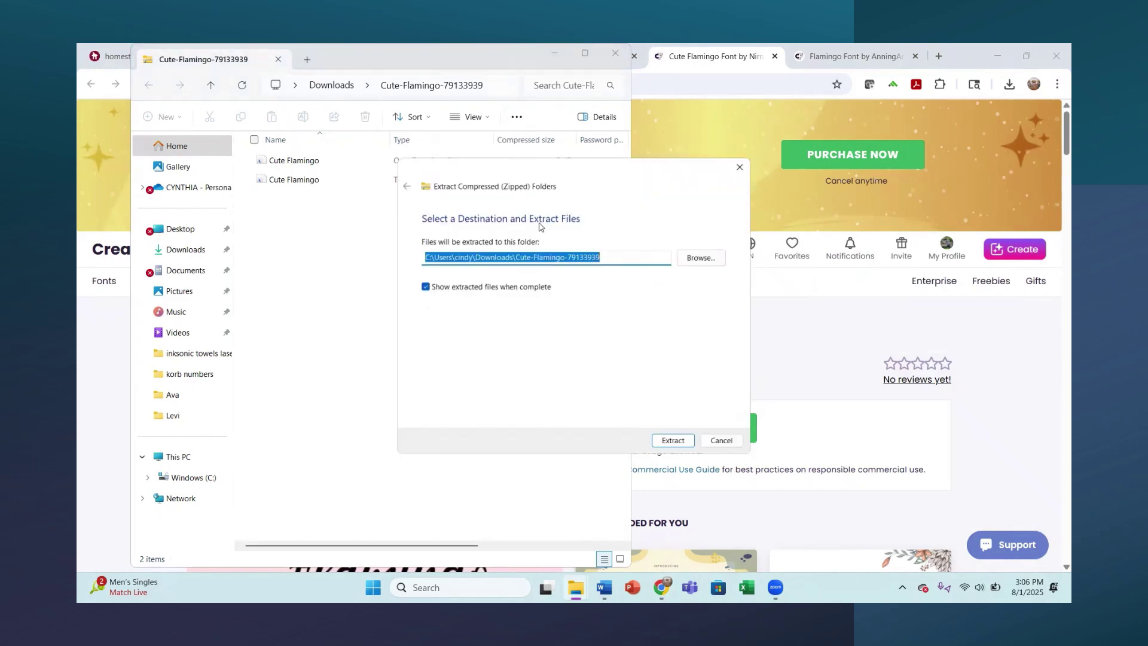
{"action": "left_click", "coordinate": [672, 444]}
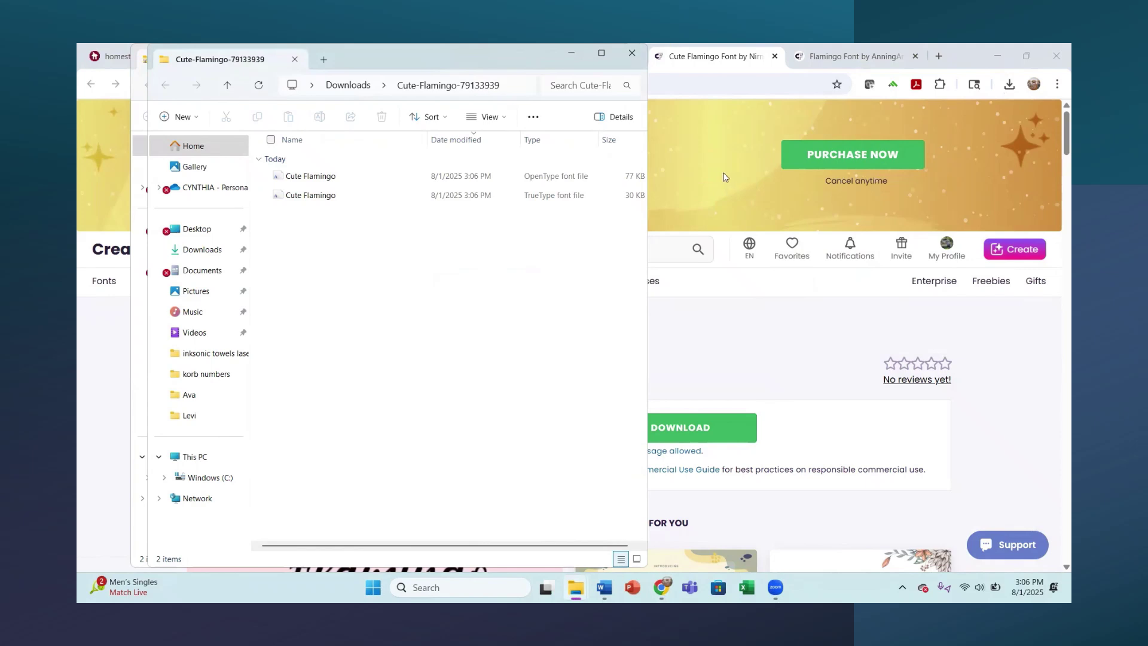
Open the extracted Cute Flamingo OpenType font file and install the font
{"action": "left_click", "coordinate": [550, 182]}
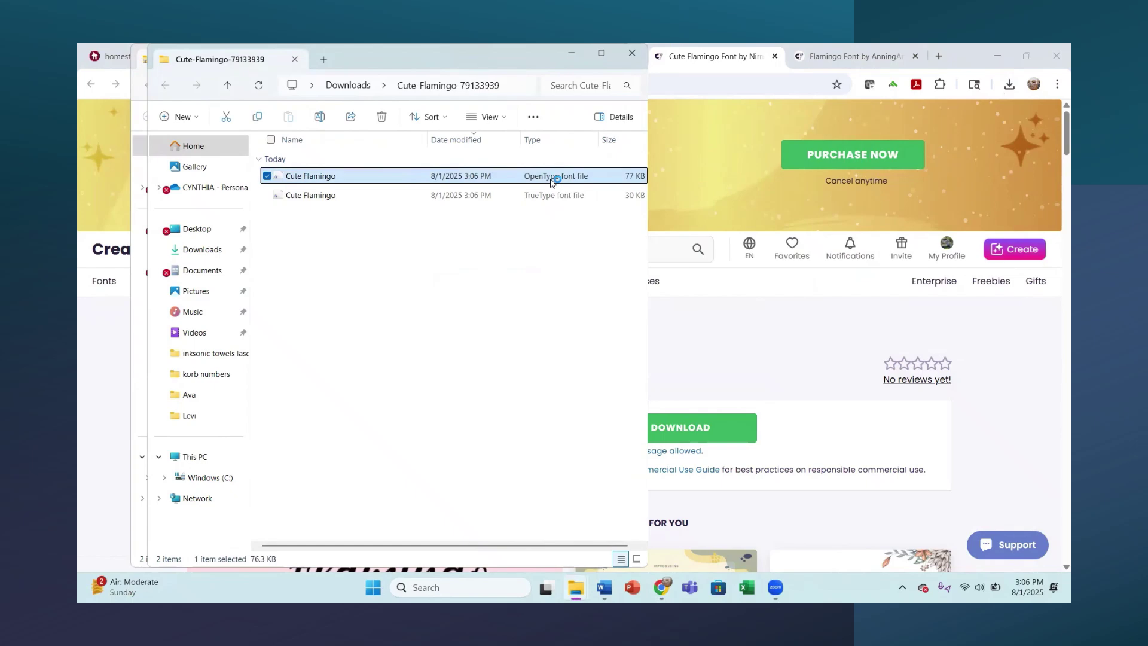
{"action": "double_click", "coordinate": [550, 182]}
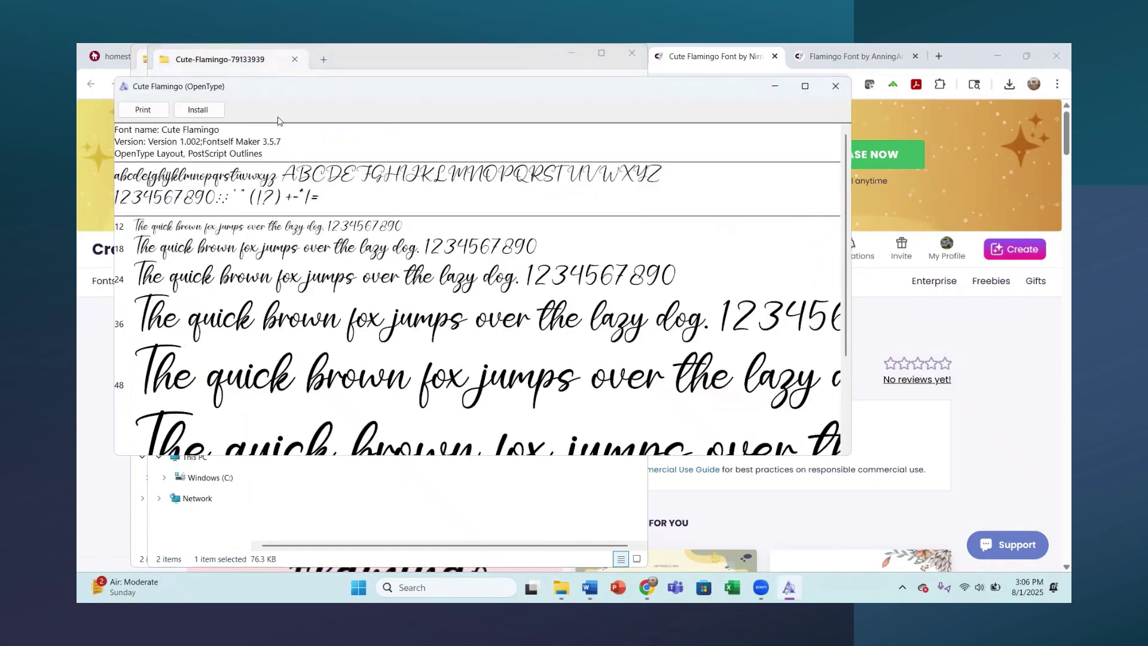
{"action": "left_click", "coordinate": [198, 110]}
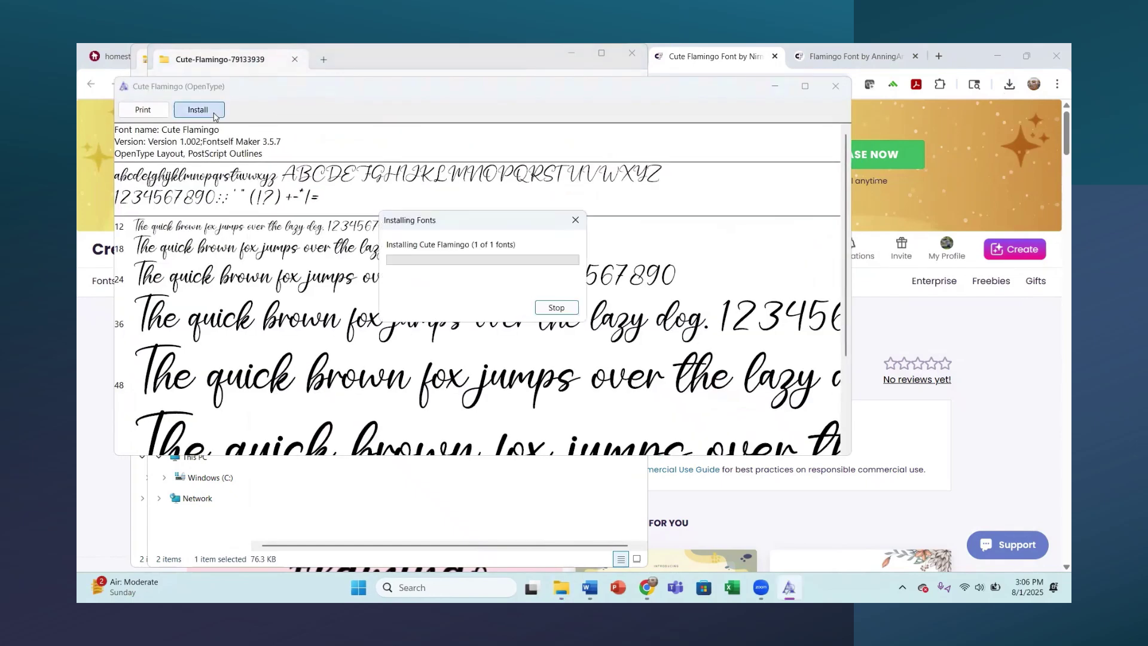
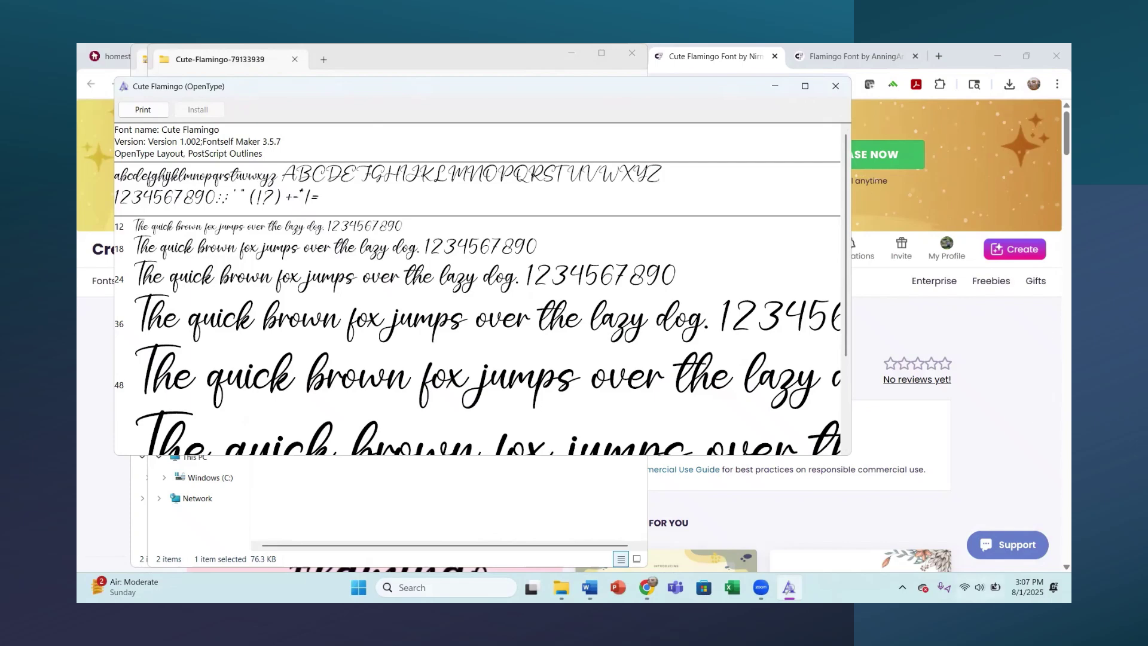
Switch to Word, create a new blank document, and look through the list of available fonts
{"action": "mouse_move", "coordinate": [589, 587]}
{"action": "left_click", "coordinate": [574, 479]}
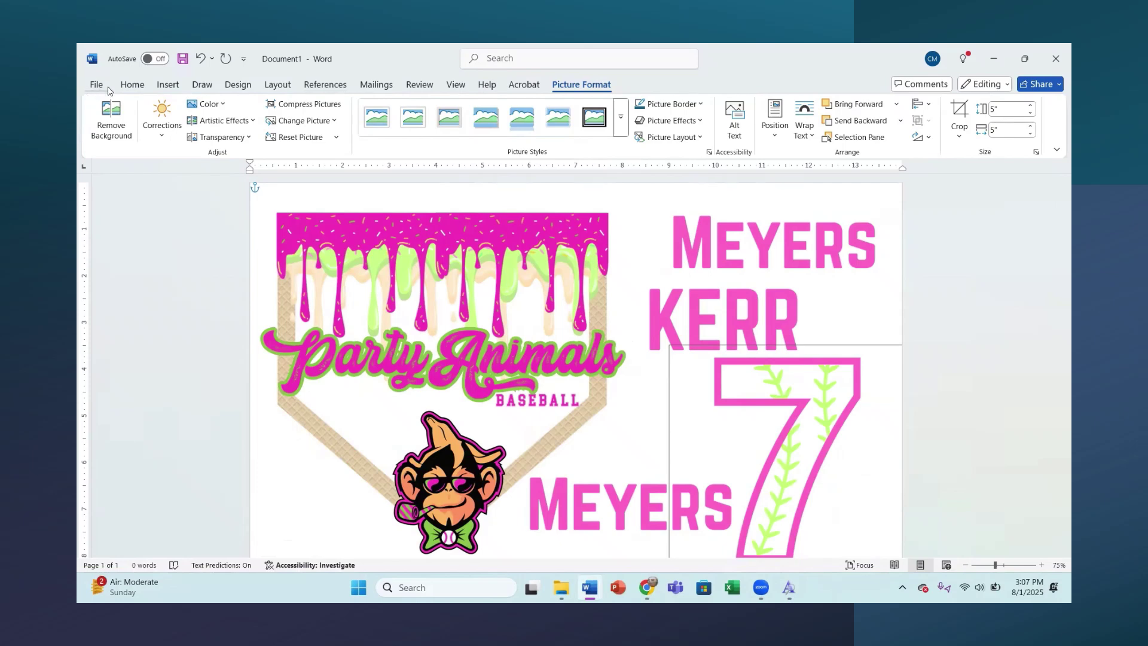
{"action": "left_click", "coordinate": [134, 85]}
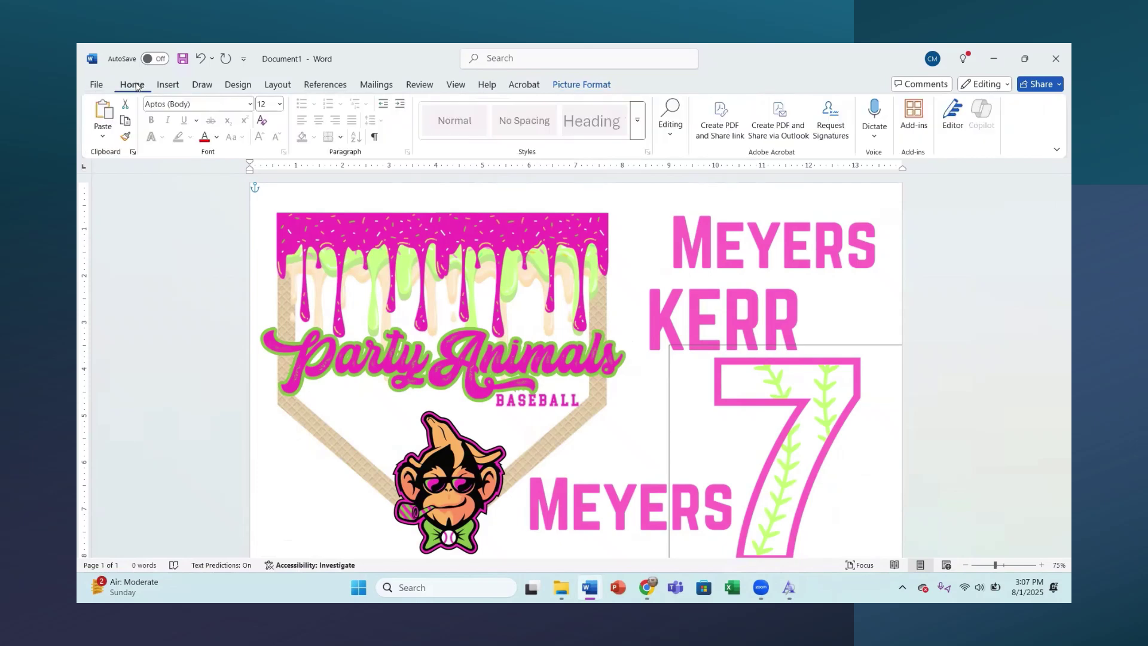
{"action": "left_click", "coordinate": [102, 87]}
{"action": "left_click", "coordinate": [256, 198]}
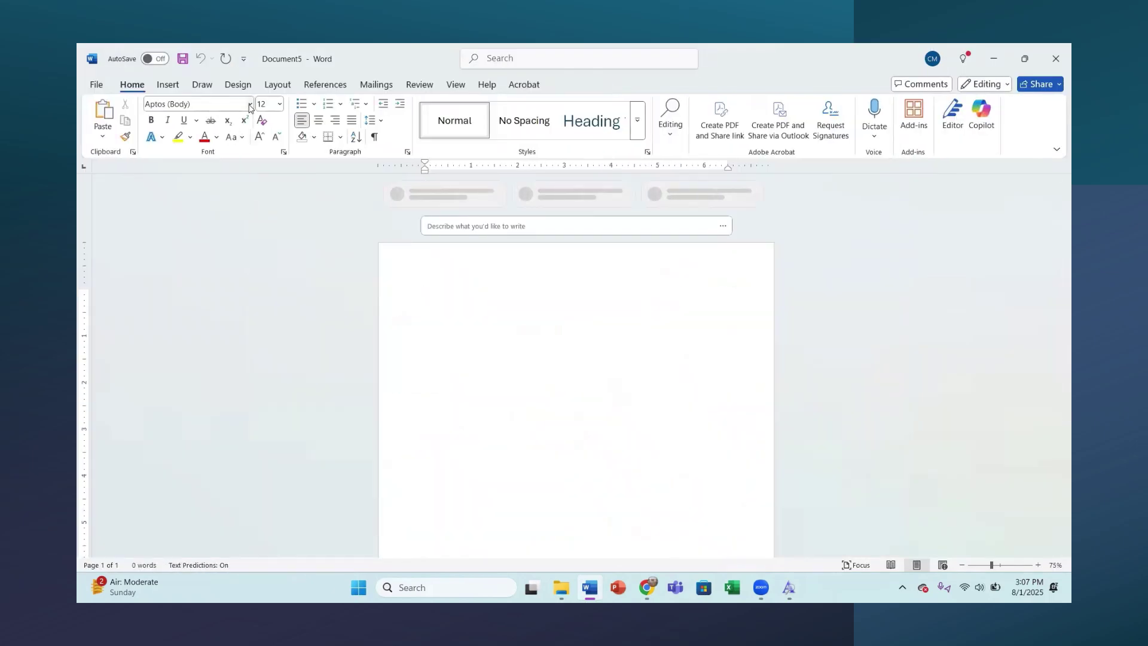
{"action": "left_click", "coordinate": [250, 106]}
{"action": "scroll", "coordinate": [249, 289], "scroll_direction": "down", "scroll_amount": 3}
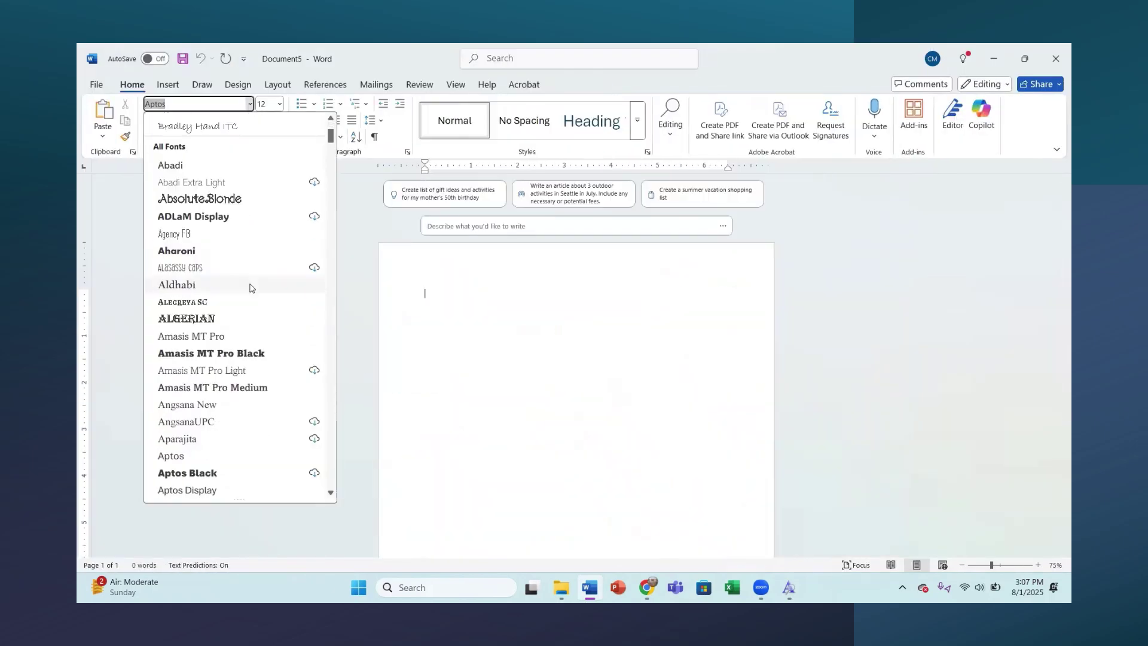
{"action": "scroll", "coordinate": [239, 290], "scroll_direction": "up", "scroll_amount": 3}
{"action": "scroll", "coordinate": [203, 298], "scroll_direction": "down", "scroll_amount": 2}
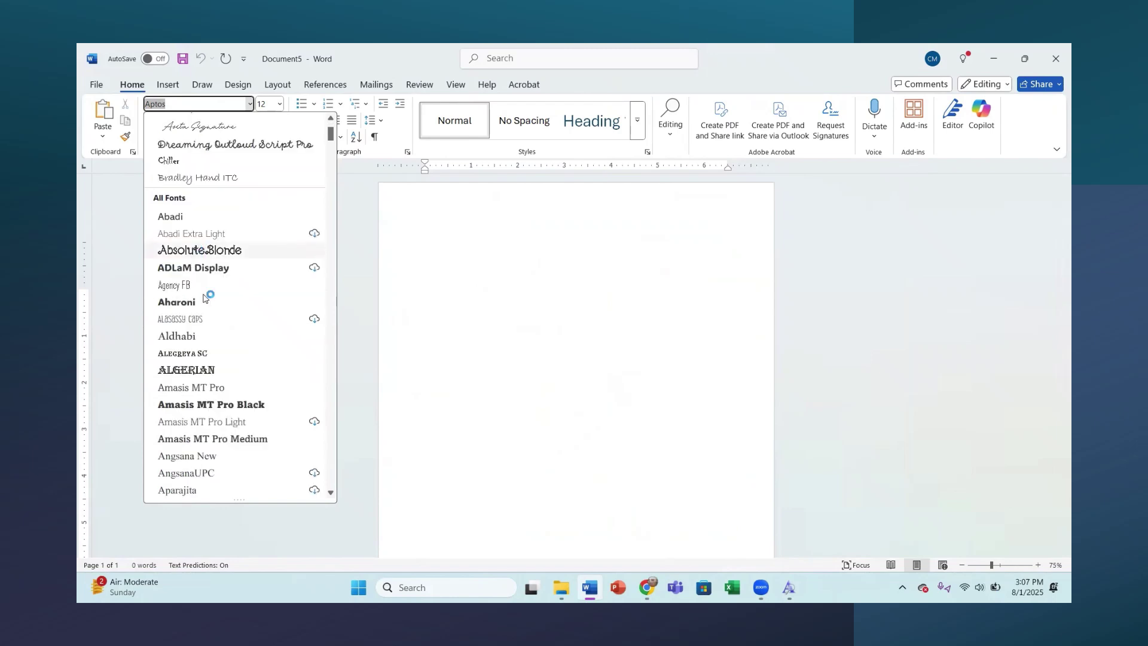
{"action": "scroll", "coordinate": [225, 372], "scroll_direction": "down", "scroll_amount": 15}
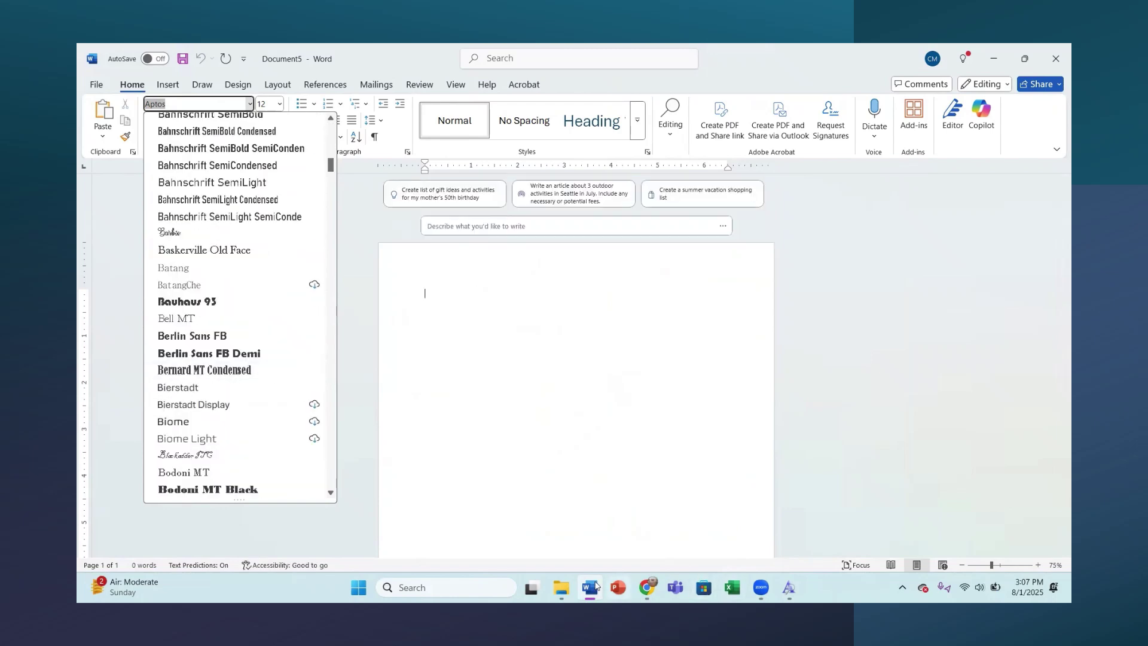
Return to the extracted Flamingo-68076715 folder in File Explorer and install the Flamingo OpenType font
{"action": "left_click", "coordinate": [561, 587]}
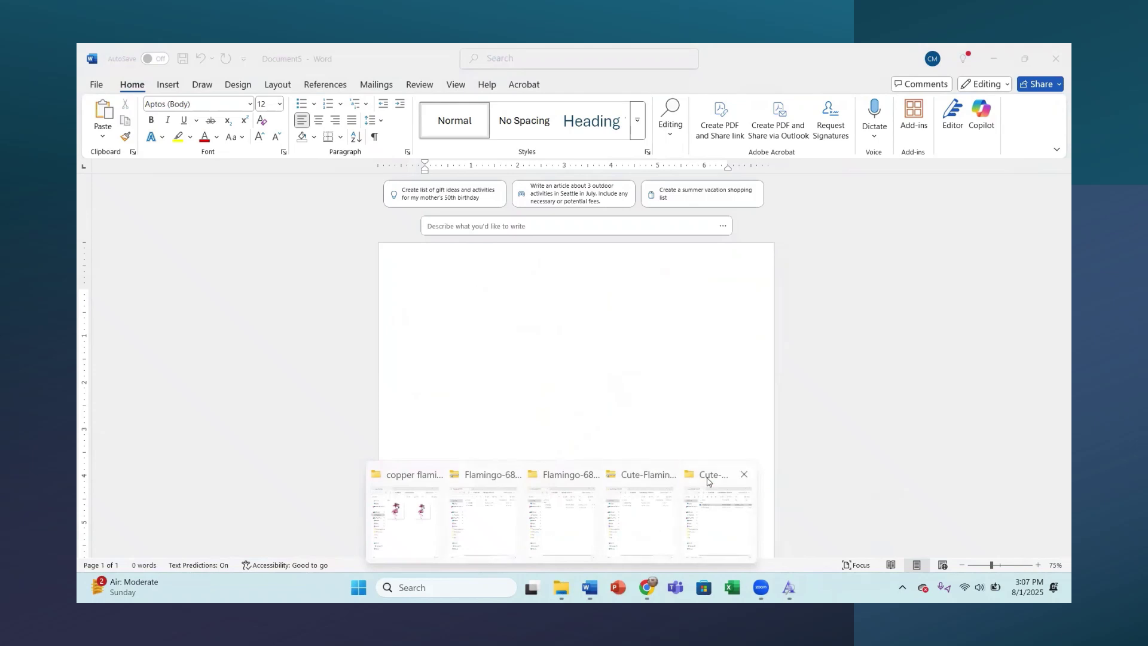
{"action": "left_click", "coordinate": [579, 481]}
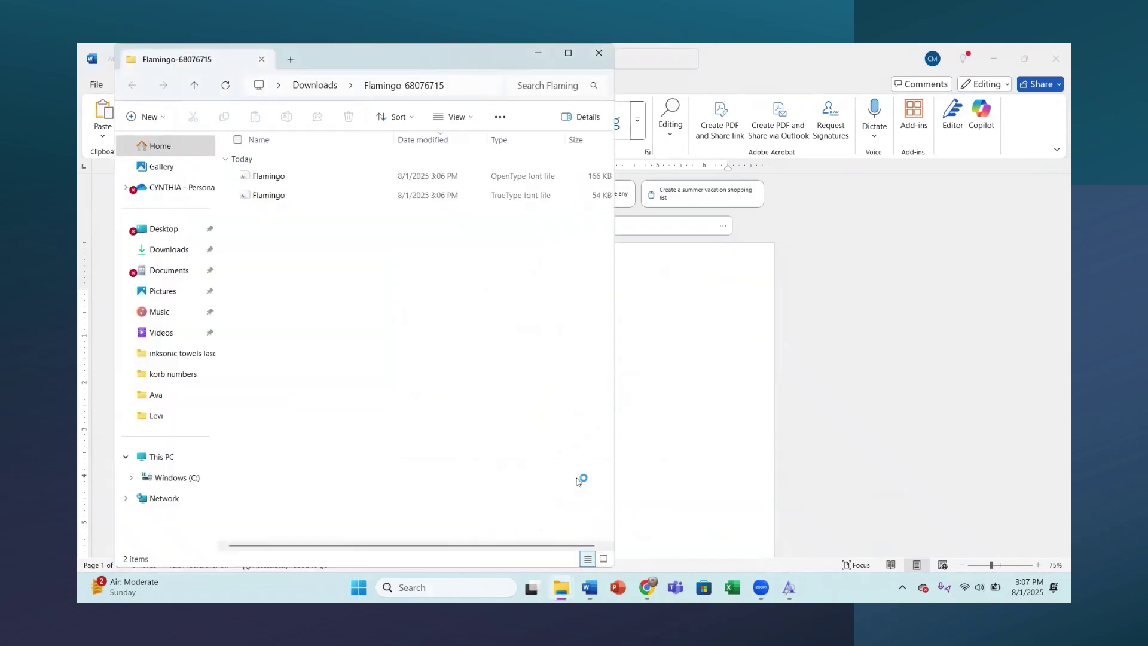
{"action": "left_click", "coordinate": [518, 177]}
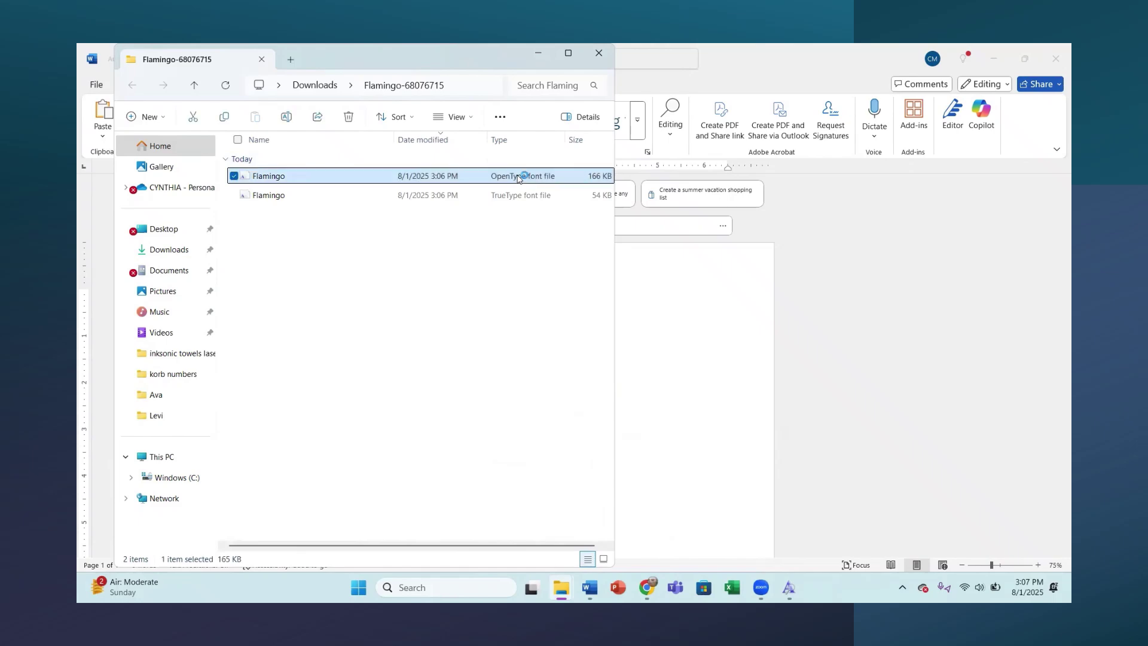
{"action": "left_click", "coordinate": [180, 94]}
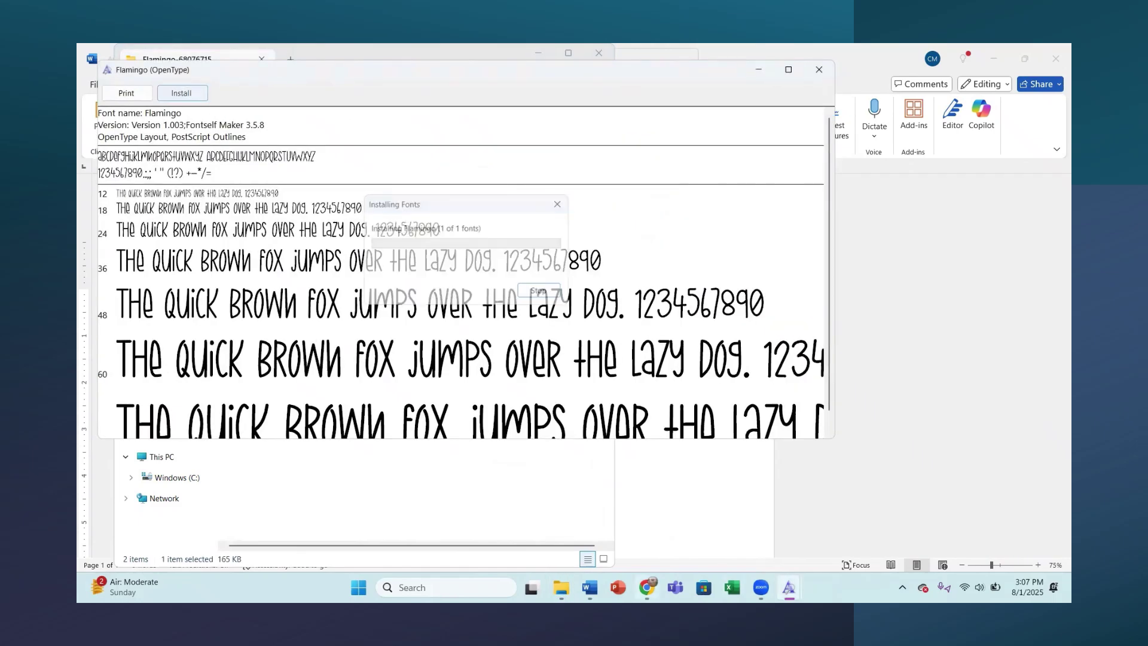
Switch back to the blank Word document, enter the word "flamingo", and set its font size to 72
{"action": "mouse_move", "coordinate": [590, 587]}
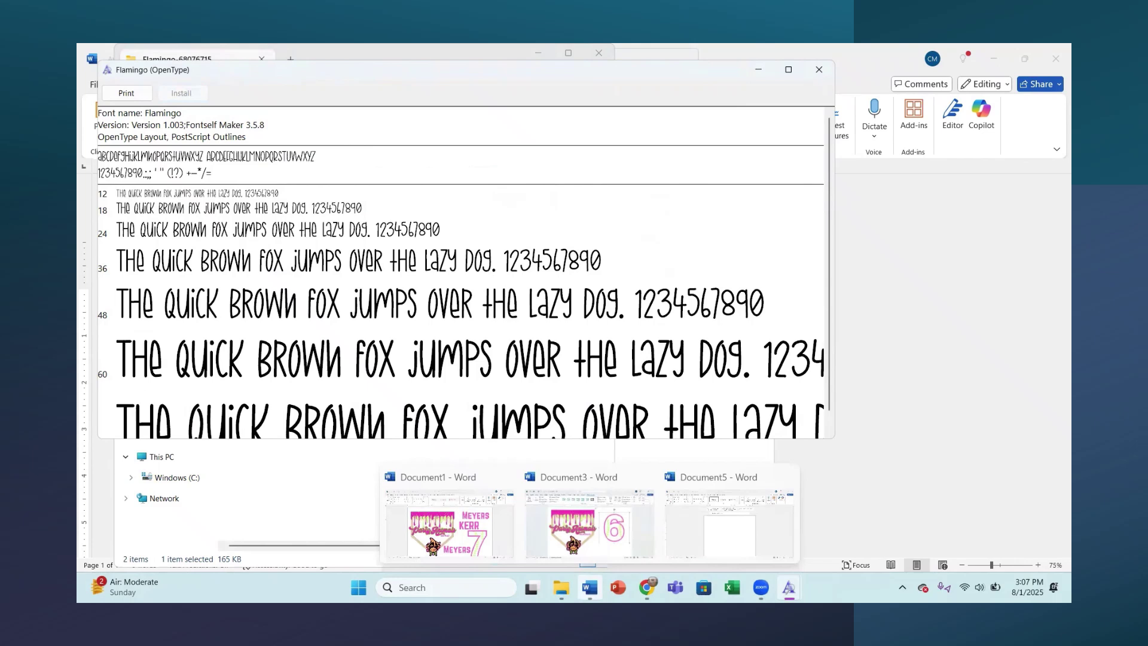
{"action": "left_click", "coordinate": [718, 535]}
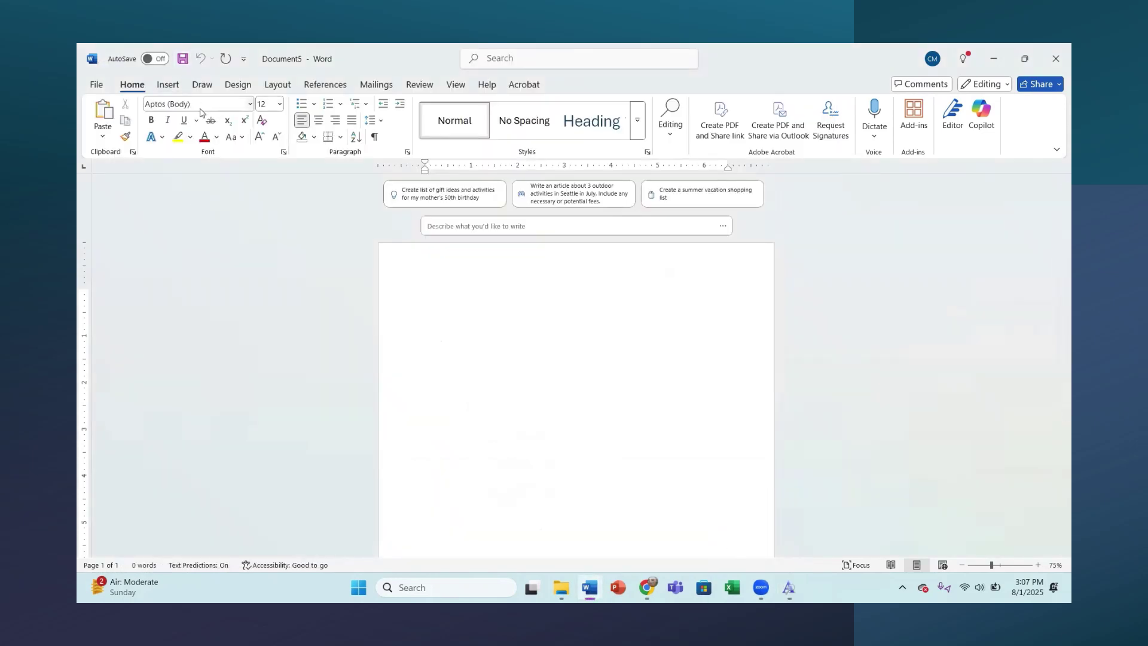
{"action": "type", "text": "flamingo"}
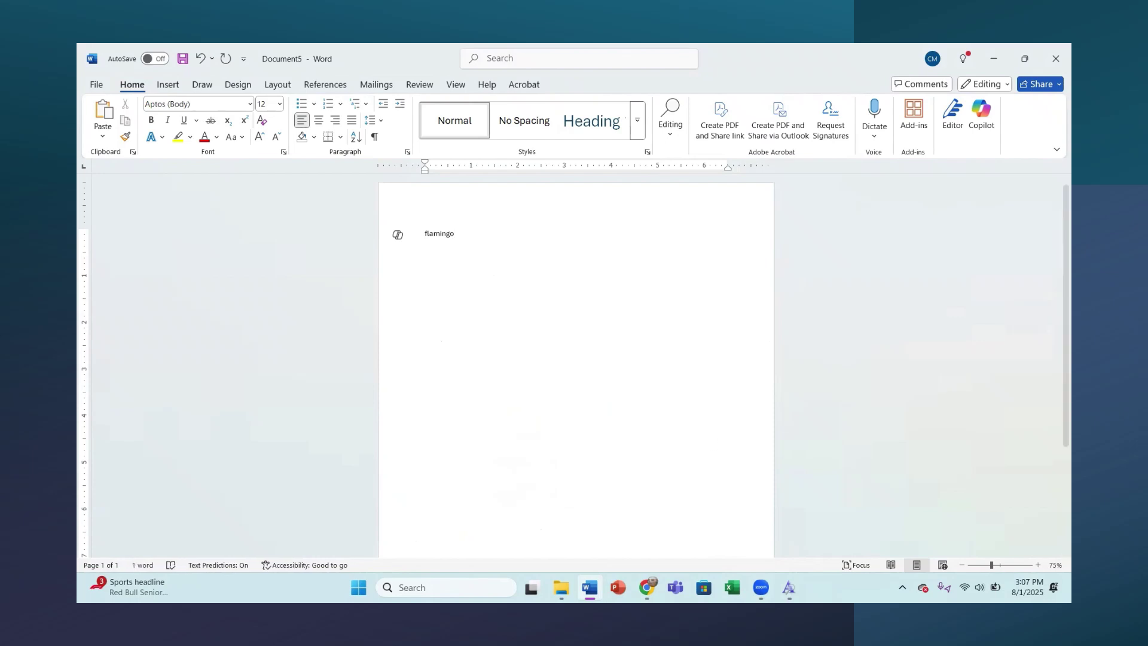
{"action": "triple_click", "coordinate": [515, 236]}
{"action": "left_click", "coordinate": [274, 107]}
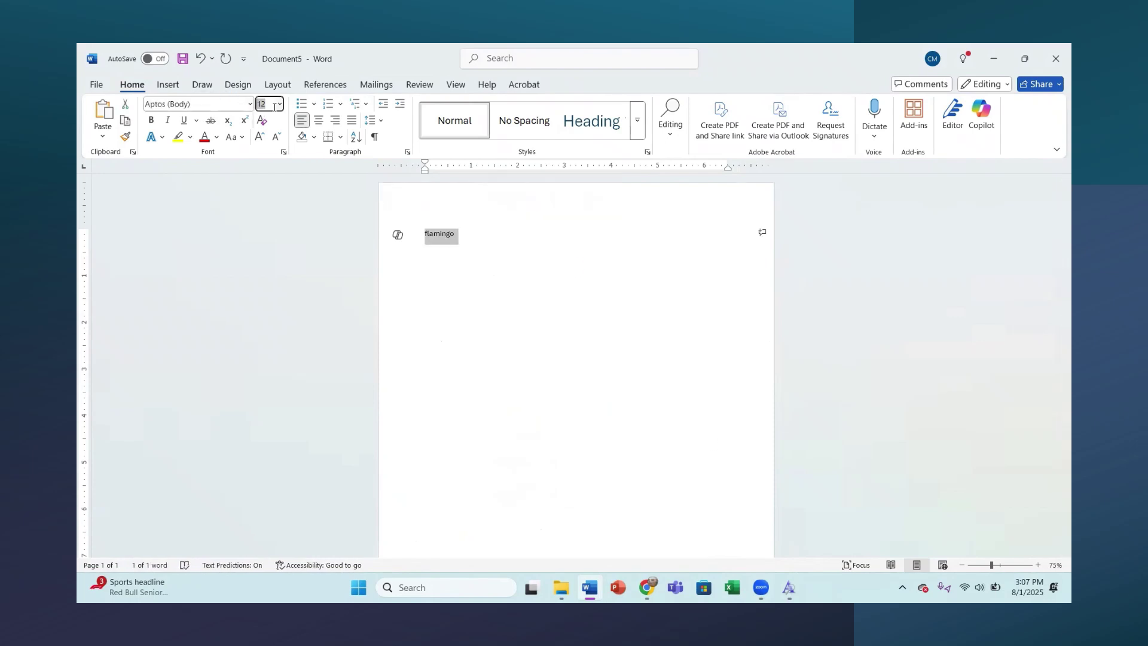
{"action": "left_click", "coordinate": [279, 104]}
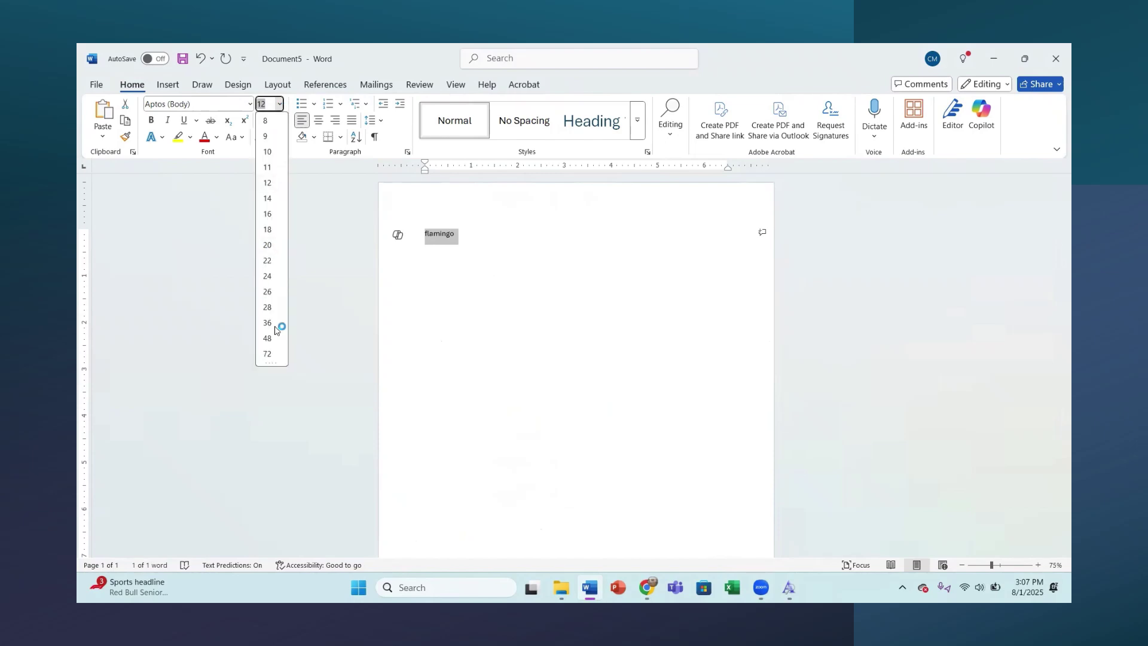
{"action": "left_click", "coordinate": [267, 354]}
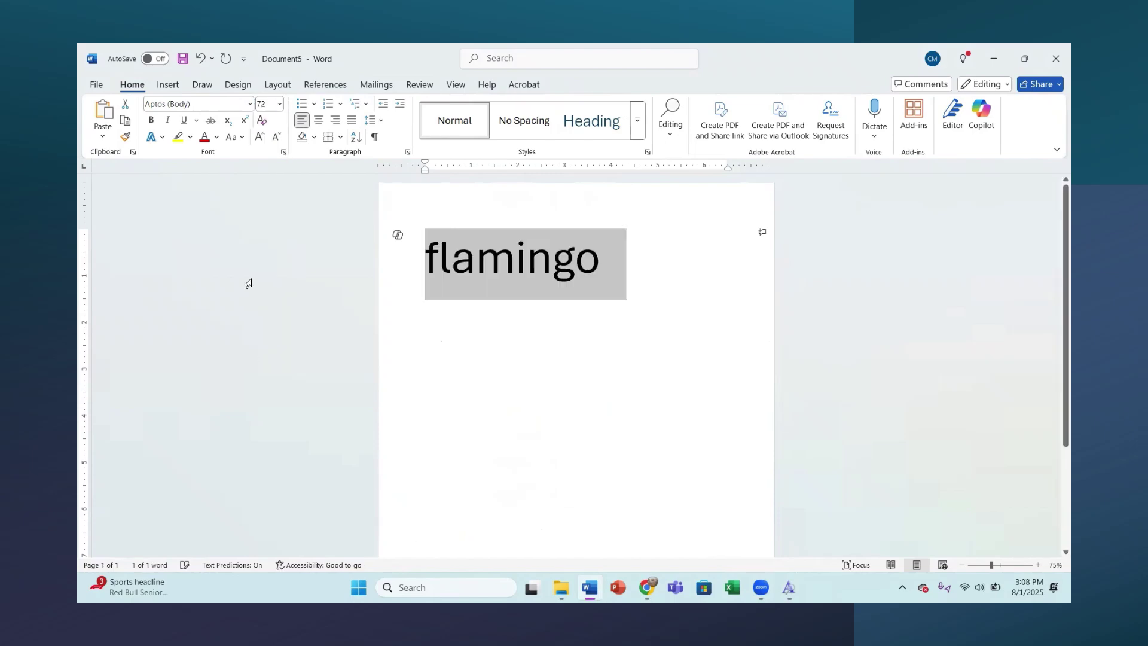
Apply the newly installed Flamingo font to the word "flamingo" and deselect the text
{"action": "left_click", "coordinate": [250, 106]}
{"action": "scroll", "coordinate": [201, 400], "scroll_direction": "down", "scroll_amount": 10}
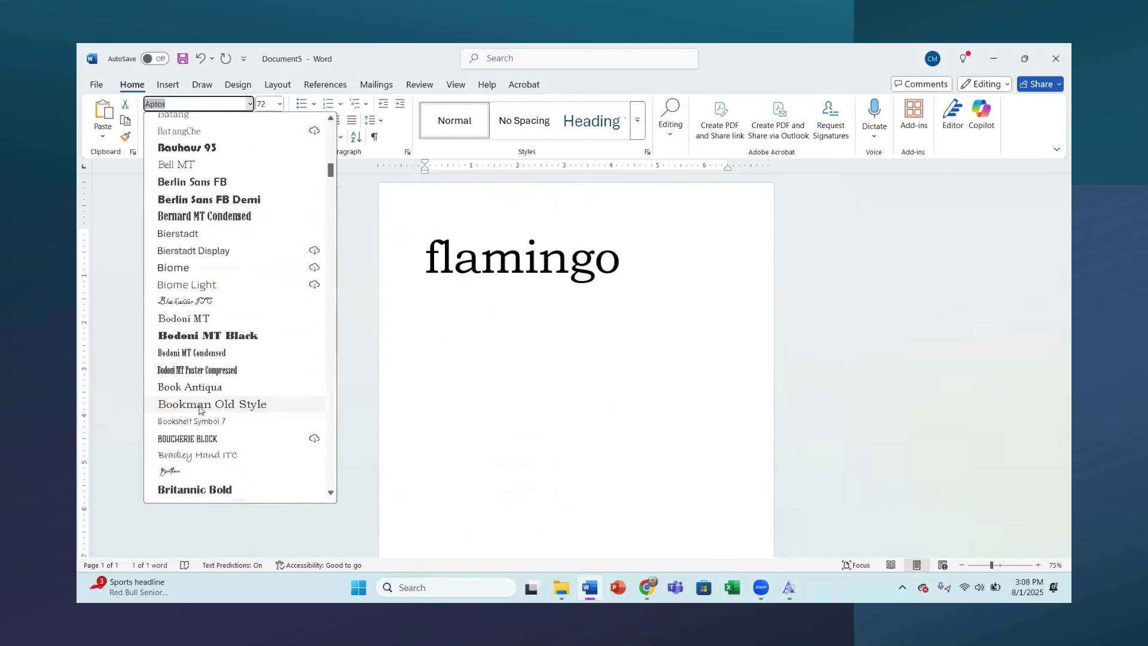
{"action": "scroll", "coordinate": [199, 407], "scroll_direction": "down", "scroll_amount": 15}
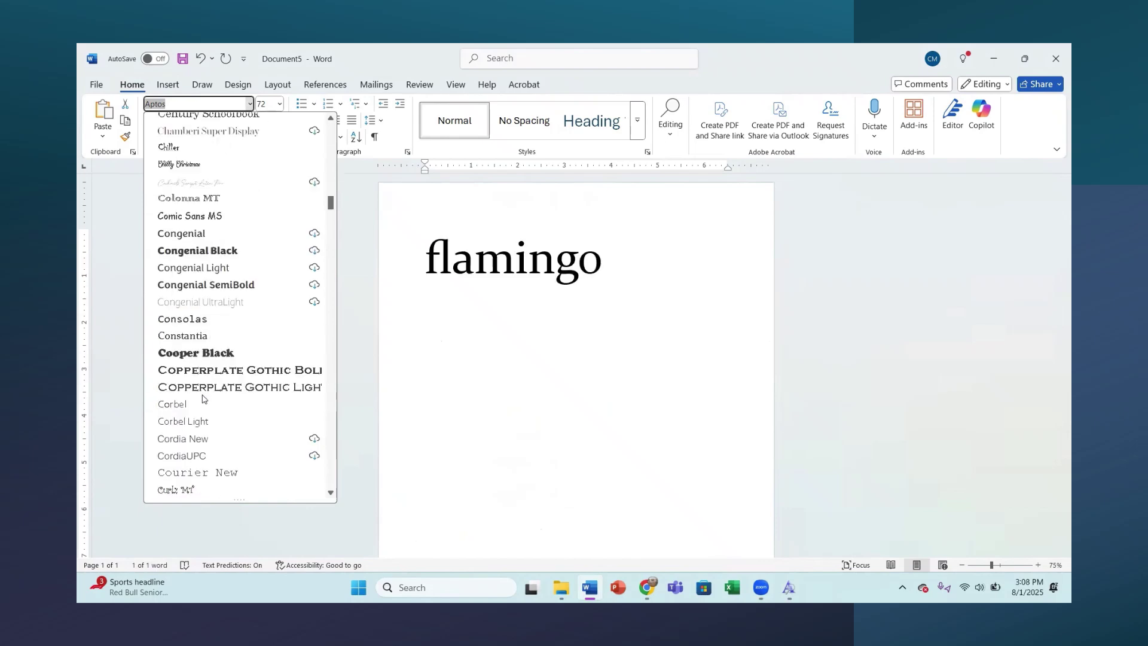
{"action": "scroll", "coordinate": [202, 399], "scroll_direction": "down", "scroll_amount": 12}
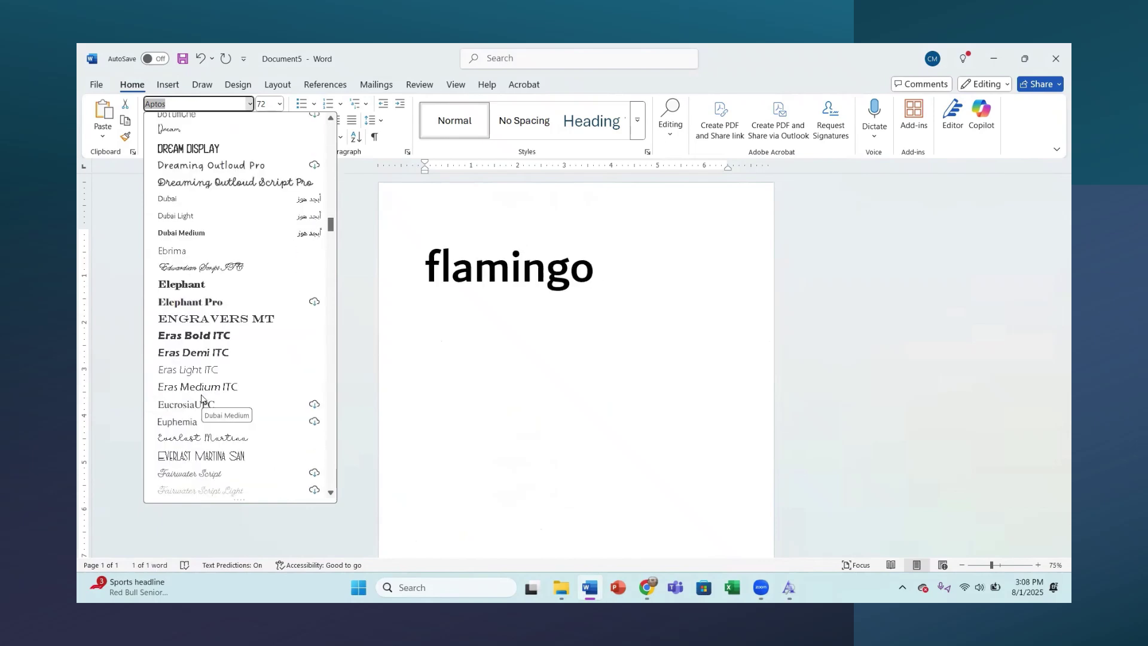
{"action": "scroll", "coordinate": [202, 398], "scroll_direction": "down", "scroll_amount": 3}
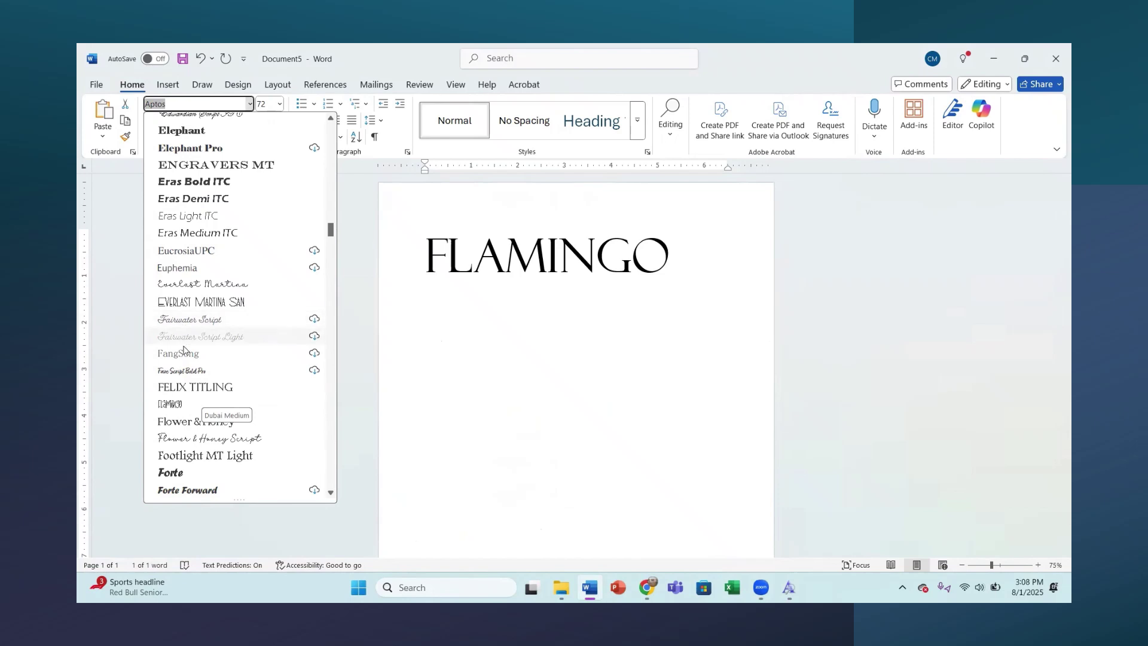
{"action": "scroll", "coordinate": [177, 388], "scroll_direction": "down", "scroll_amount": 1}
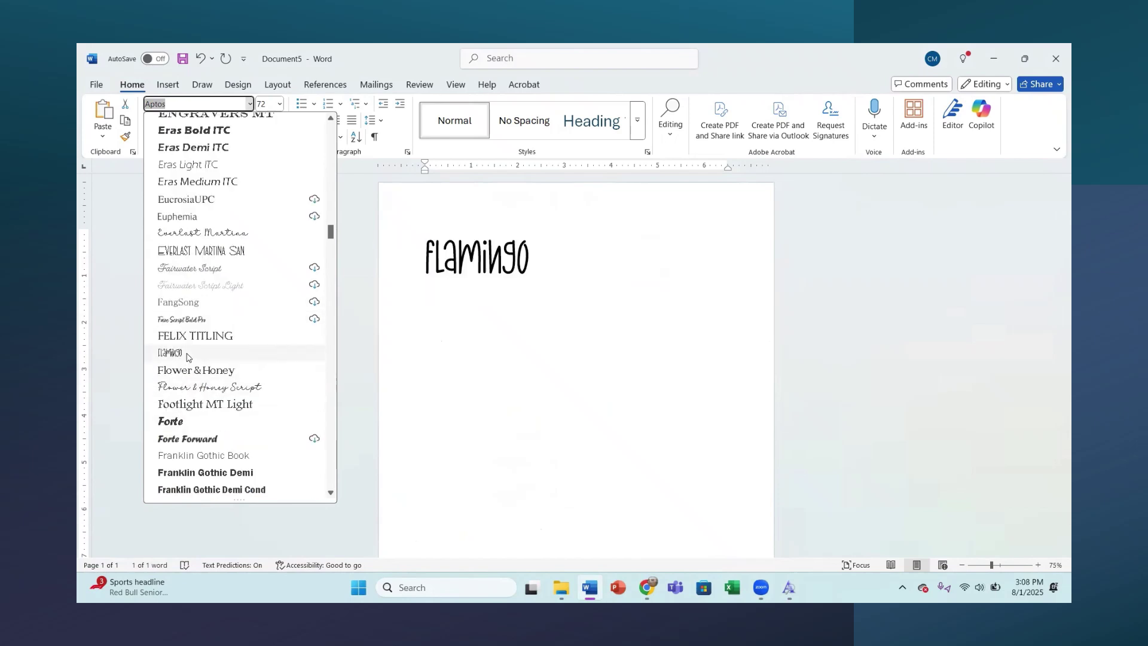
{"action": "left_click", "coordinate": [185, 357]}
{"action": "left_click", "coordinate": [1023, 323]}
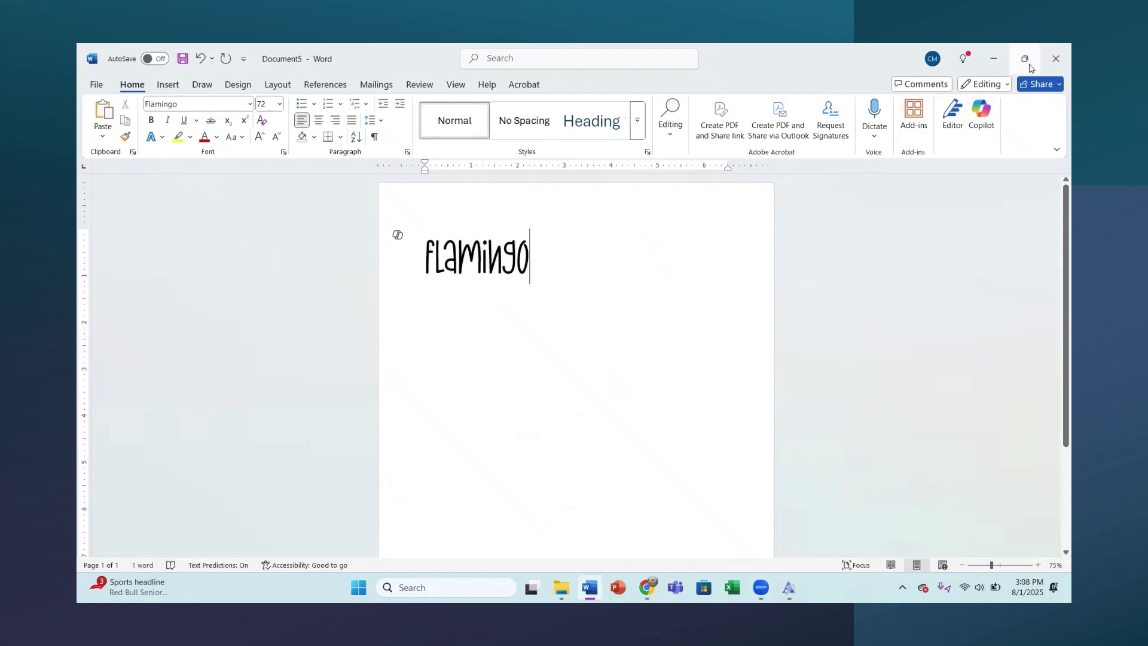
Close the Word test document without saving, close the Flamingo font preview, and minimize the remaining Word window
{"action": "left_click", "coordinate": [1056, 60]}
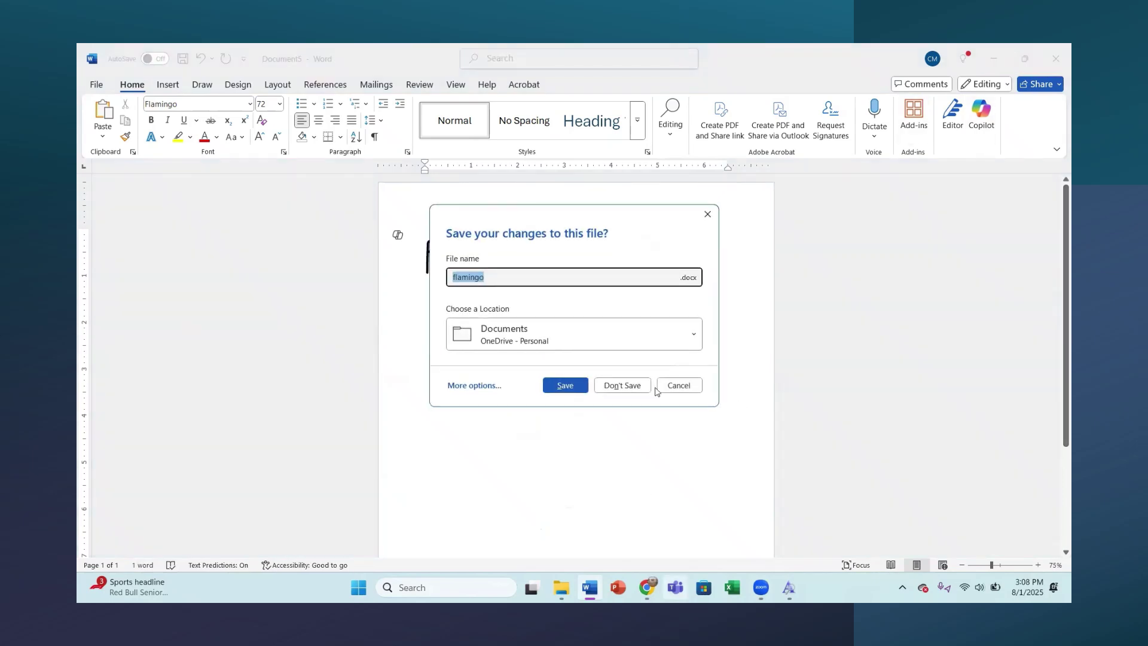
{"action": "left_click", "coordinate": [625, 385]}
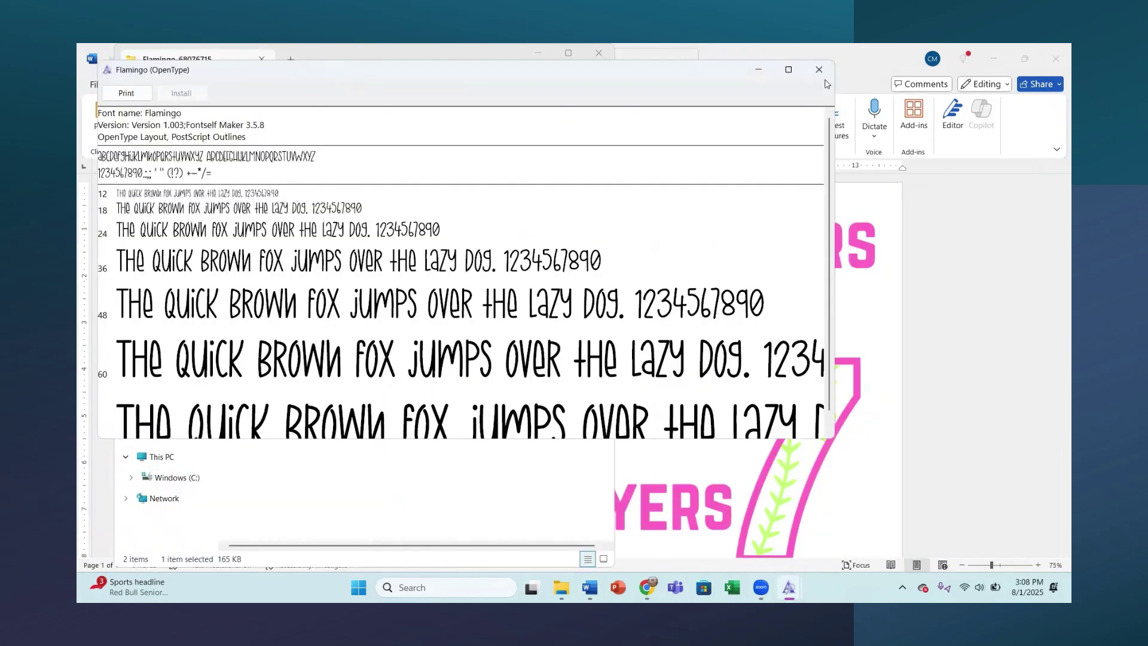
{"action": "left_click", "coordinate": [820, 70]}
{"action": "left_click", "coordinate": [993, 58]}
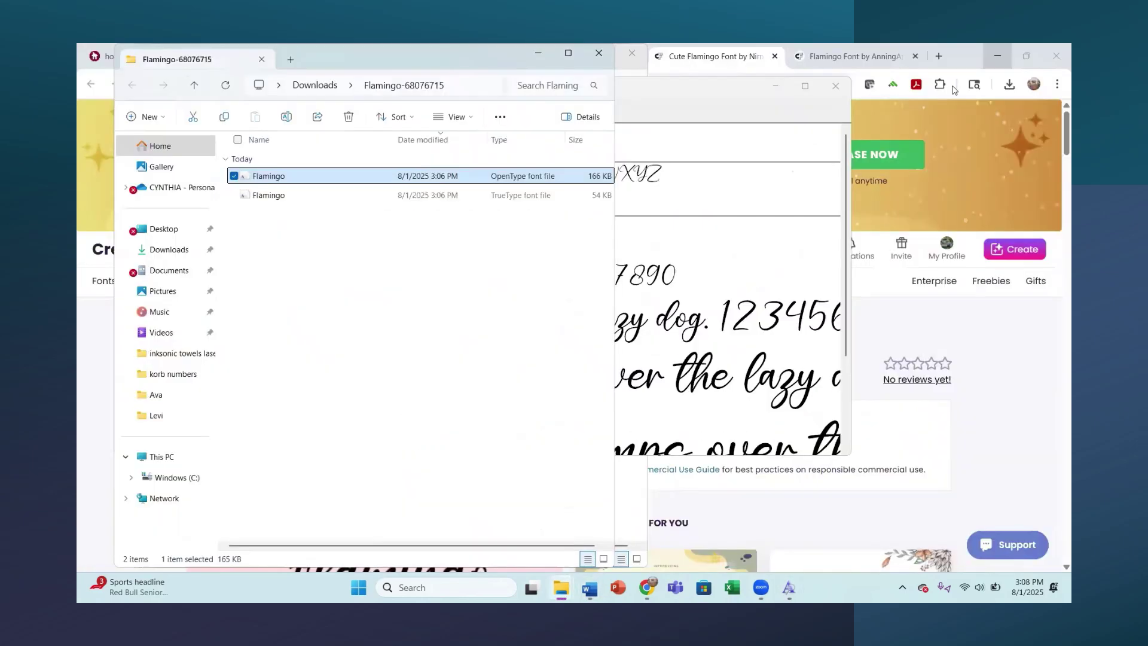
Close the Flamingo folder, the Cute Flamingo font preview, and both Cute-Flamingo-79133939 folder windows
{"action": "left_click", "coordinate": [600, 55]}
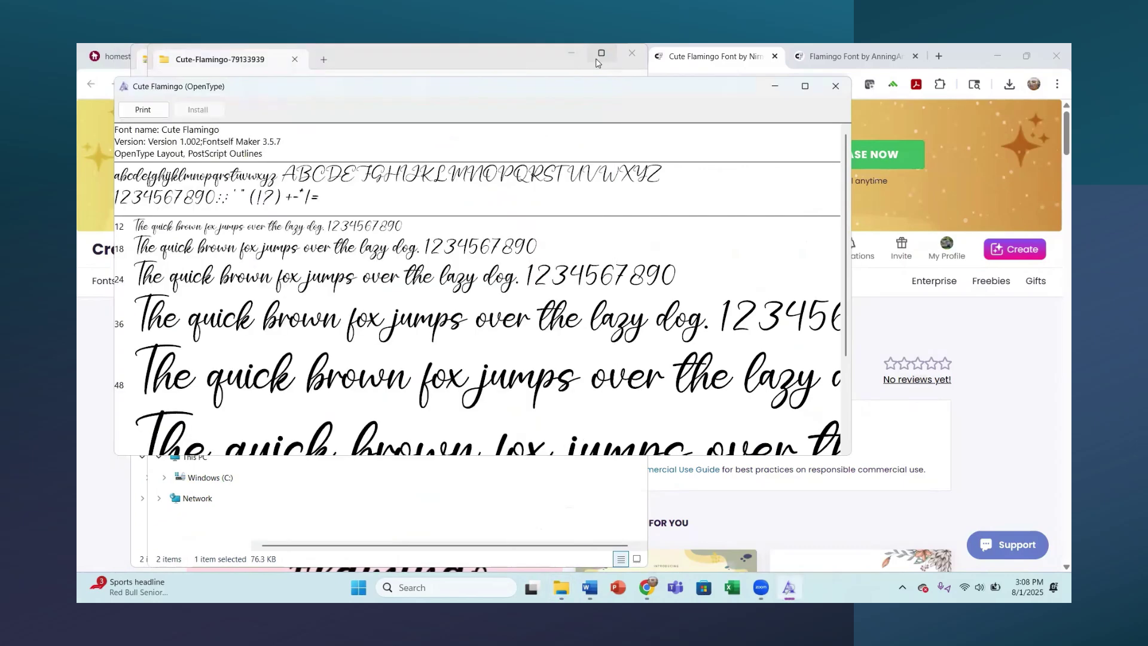
{"action": "left_click", "coordinate": [836, 87]}
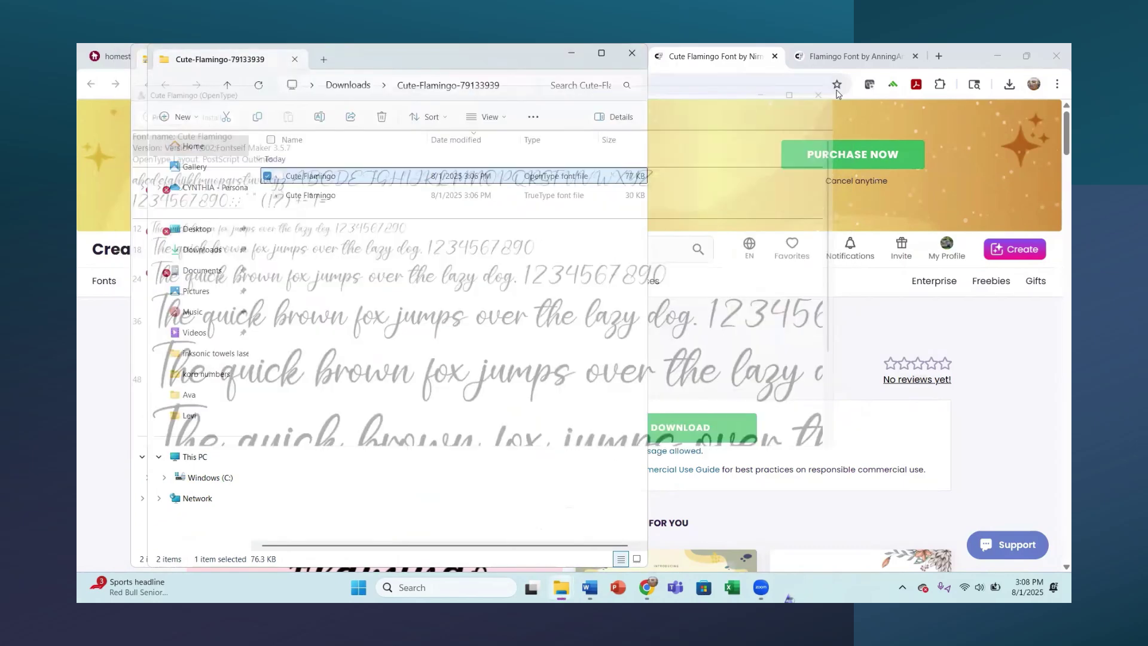
{"action": "left_click", "coordinate": [632, 53]}
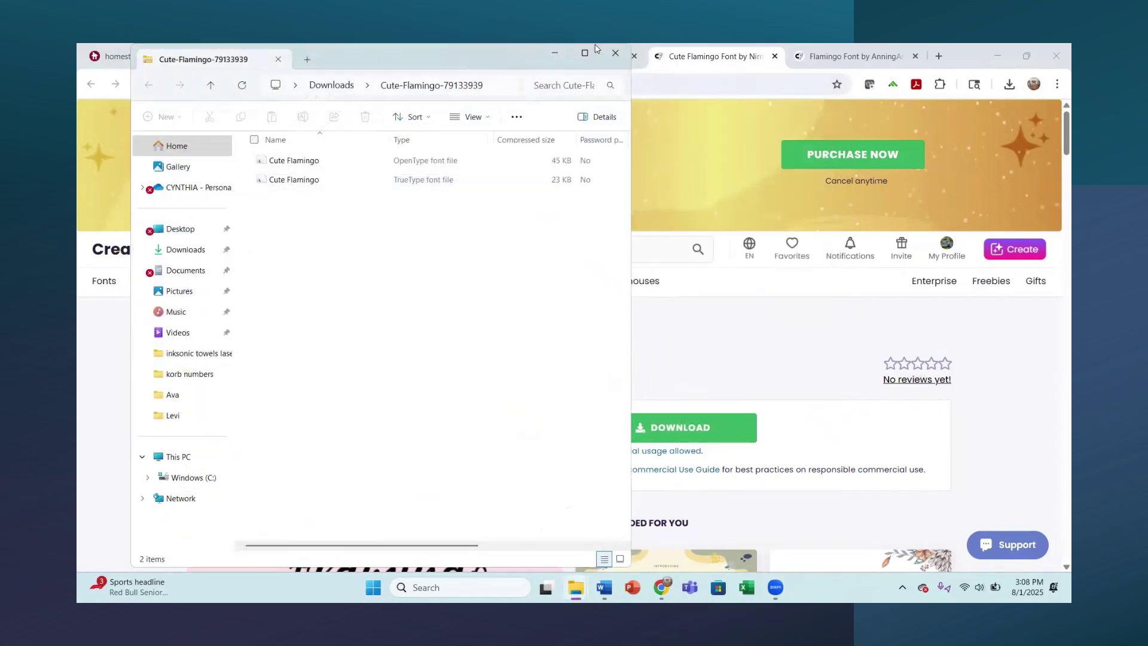
{"action": "left_click", "coordinate": [613, 52]}
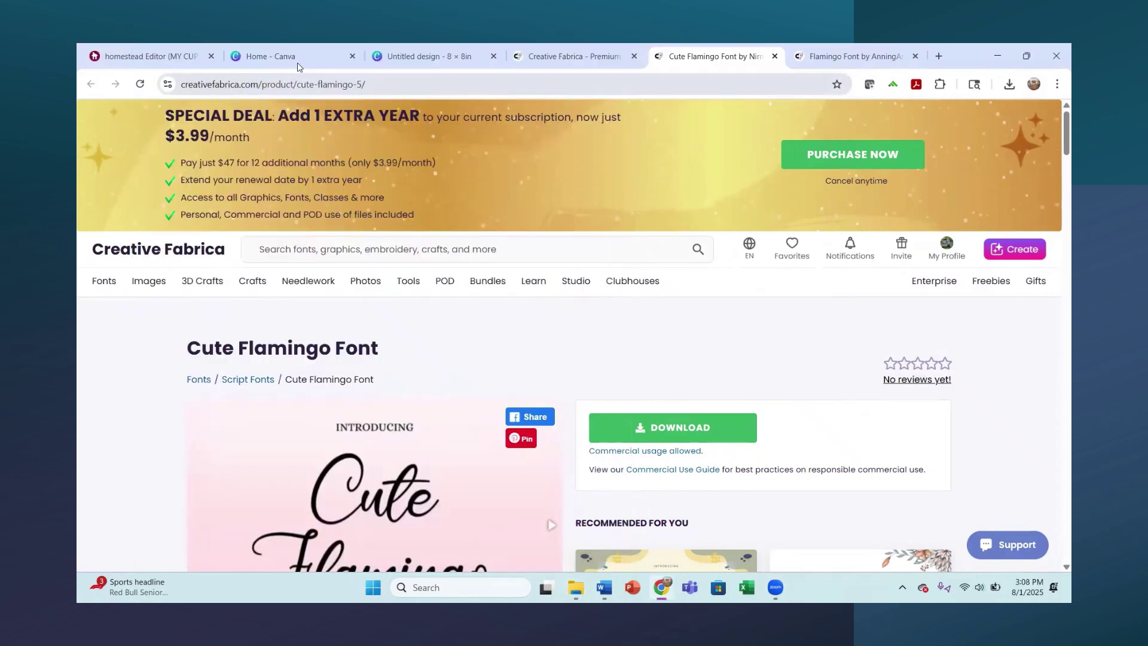
Create a new 8 × 8 in design in Canva and upload PNG files 1 and 2 from the copper flamingo folder in Downloads
{"action": "left_click", "coordinate": [310, 54]}
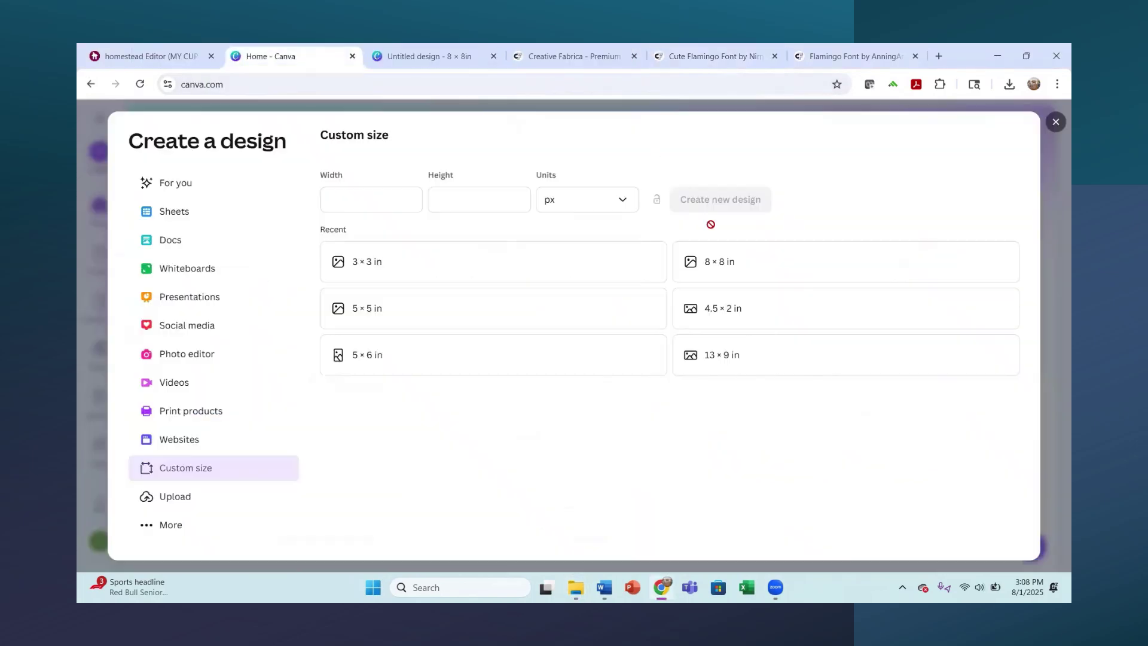
{"action": "left_click", "coordinate": [730, 269]}
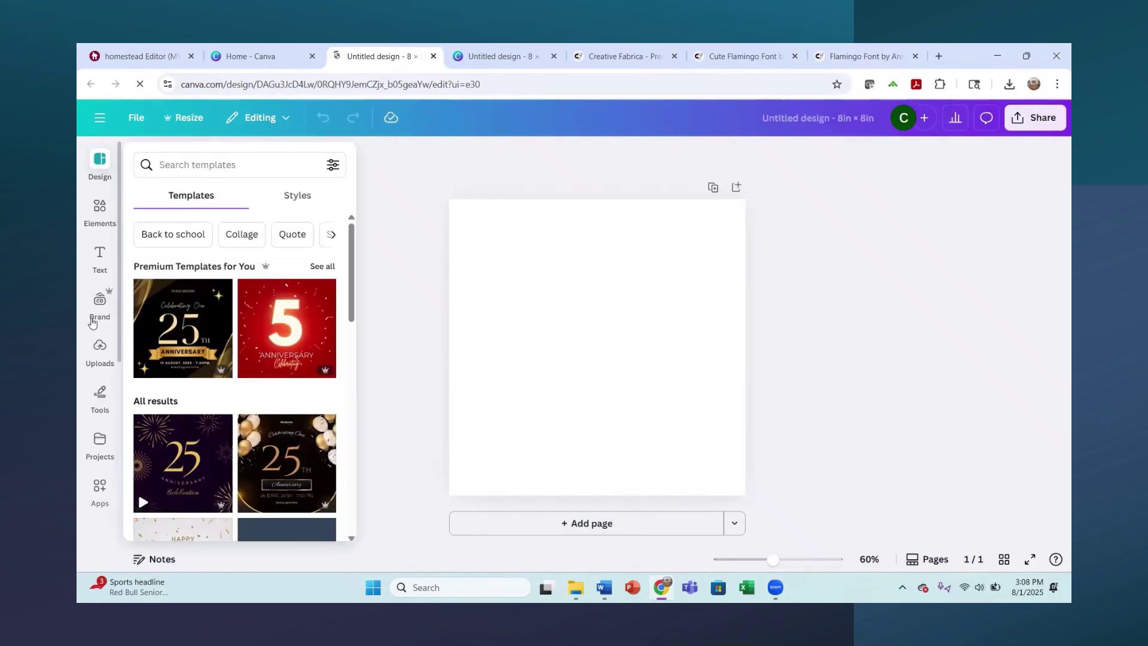
{"action": "left_click", "coordinate": [100, 350]}
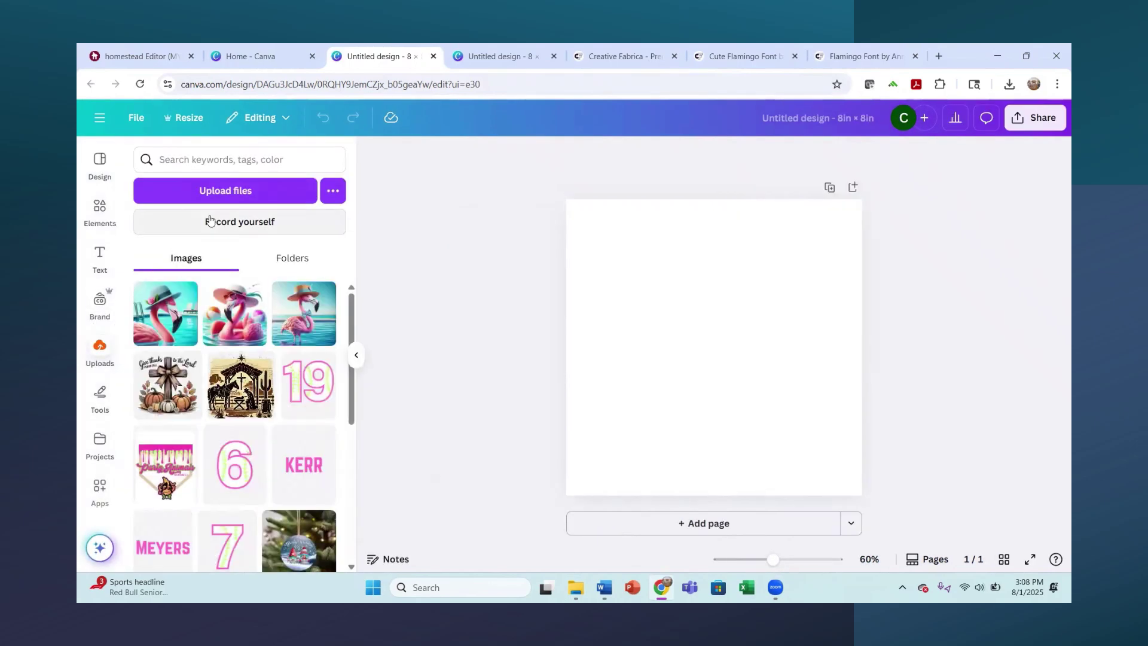
{"action": "left_click", "coordinate": [220, 192]}
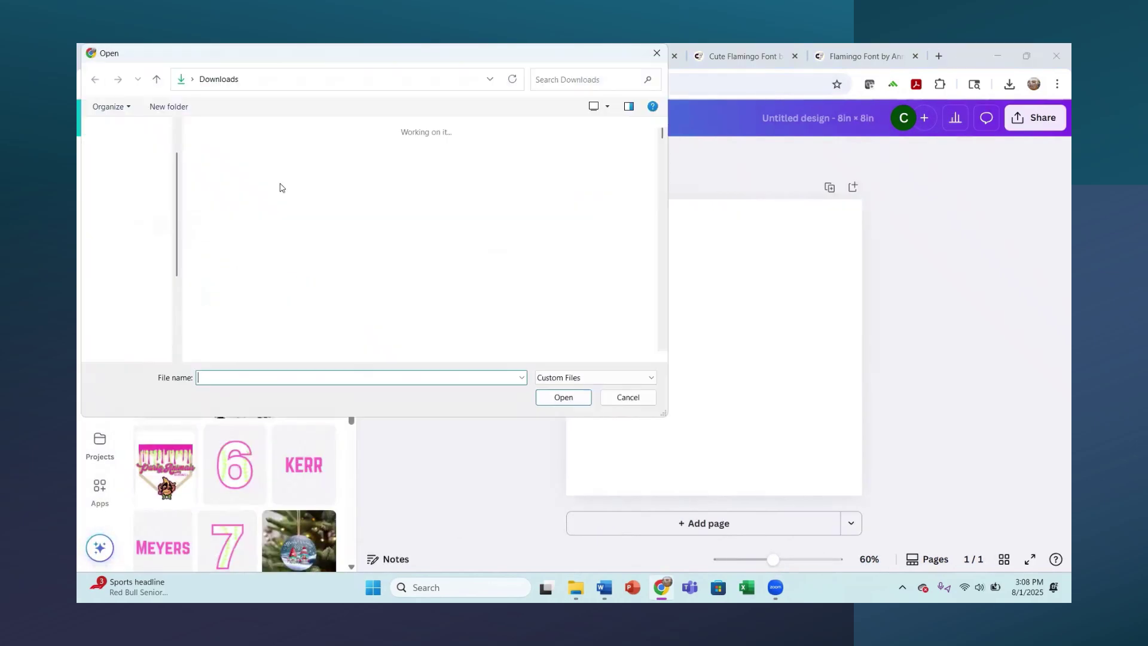
{"action": "scroll", "coordinate": [423, 239], "scroll_direction": "down", "scroll_amount": 1}
{"action": "scroll", "coordinate": [420, 243], "scroll_direction": "down", "scroll_amount": 1}
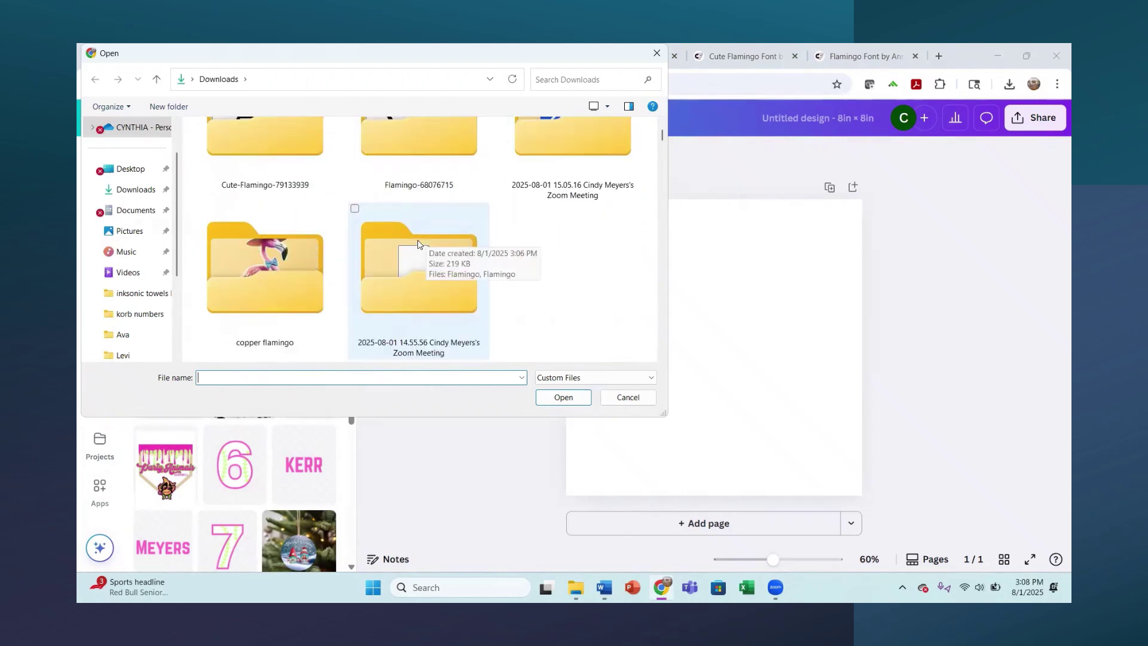
{"action": "double_click", "coordinate": [276, 294]}
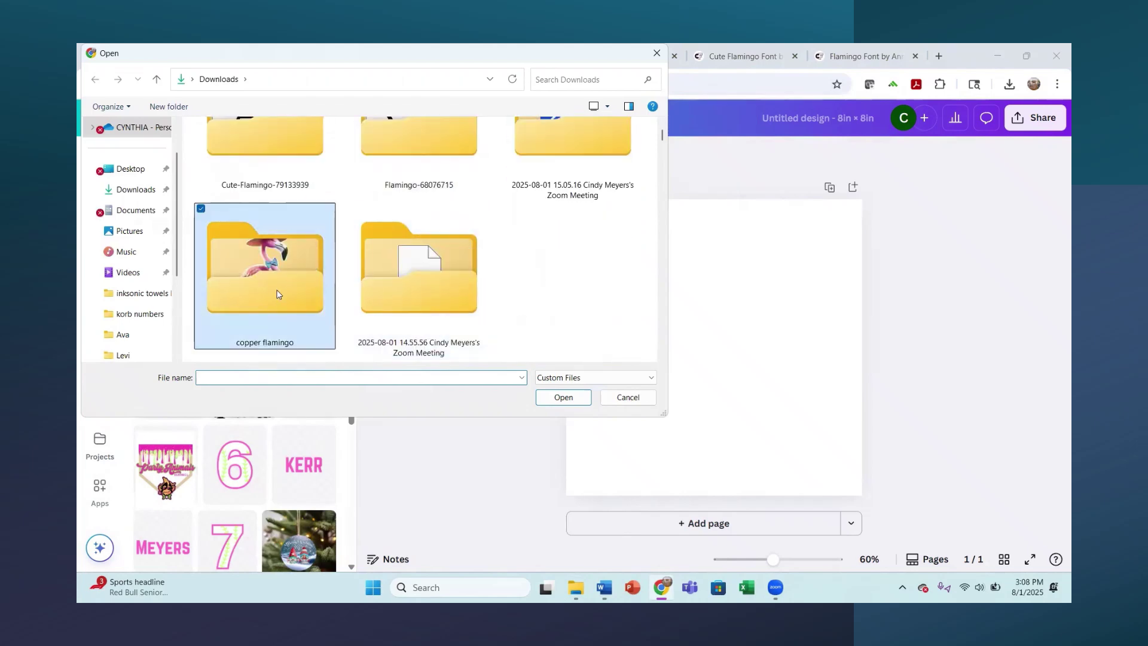
{"action": "left_click", "coordinate": [204, 125]}
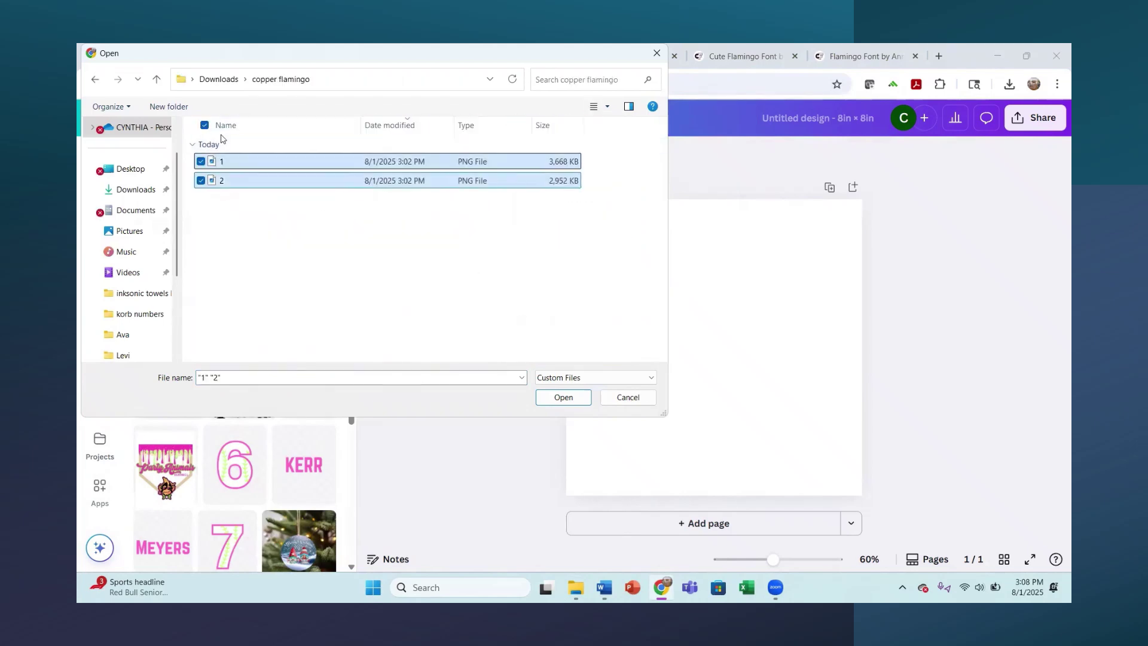
{"action": "left_click", "coordinate": [562, 397]}
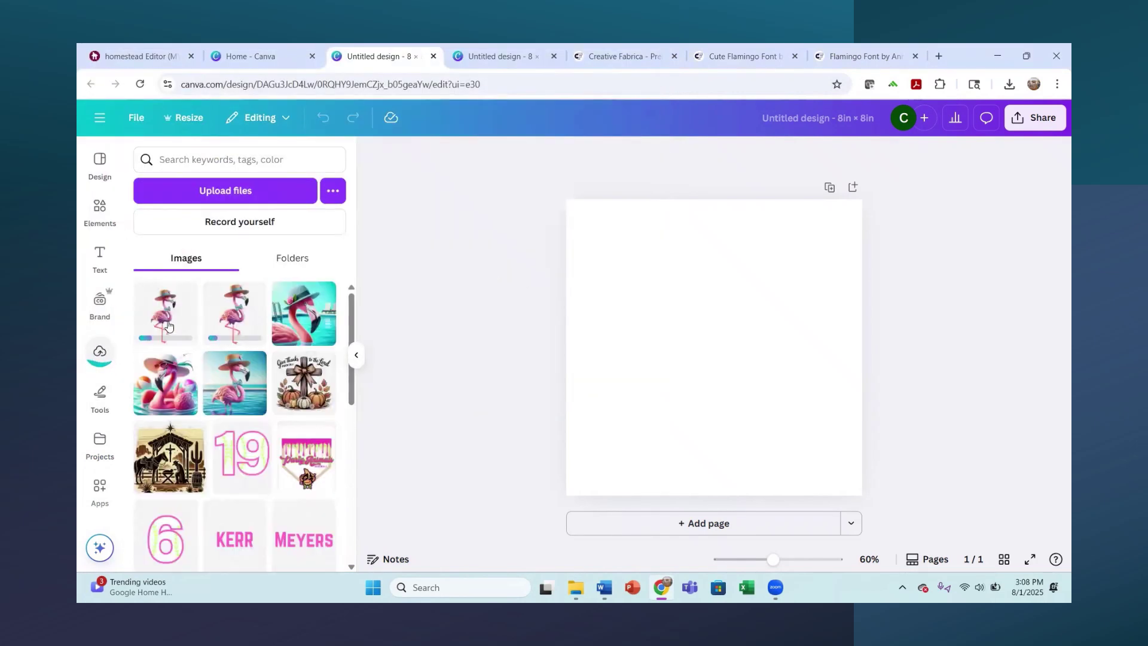
Place both uploaded flamingo images on the page, move one toward the lower edge, and delete the other
{"action": "left_click", "coordinate": [241, 323]}
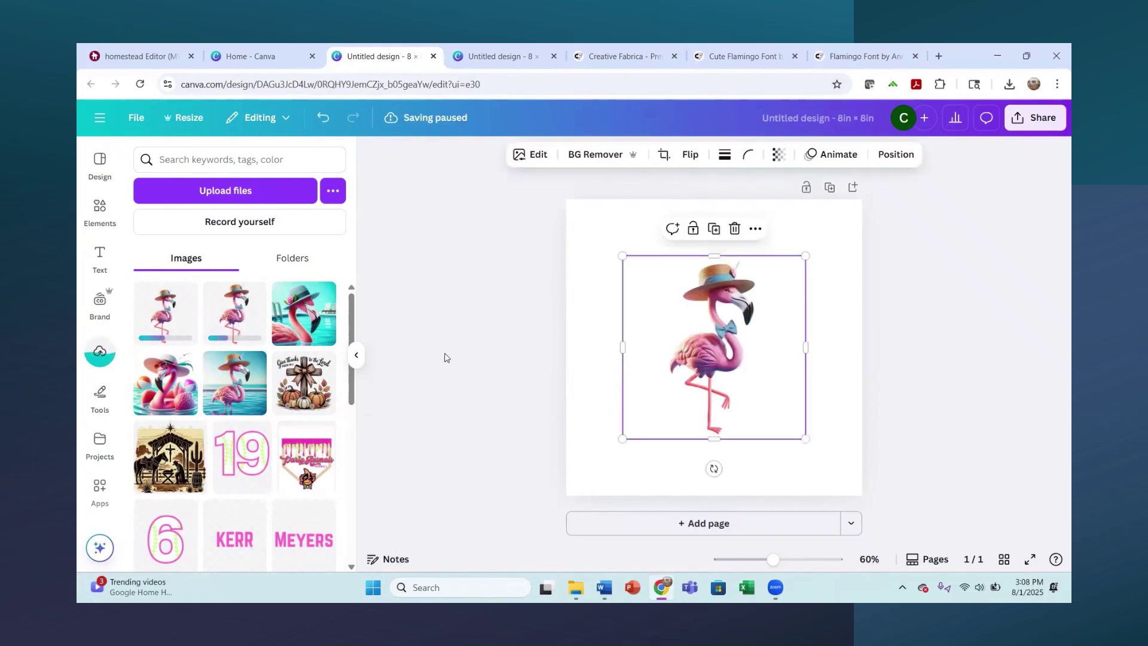
{"action": "left_click", "coordinate": [155, 323]}
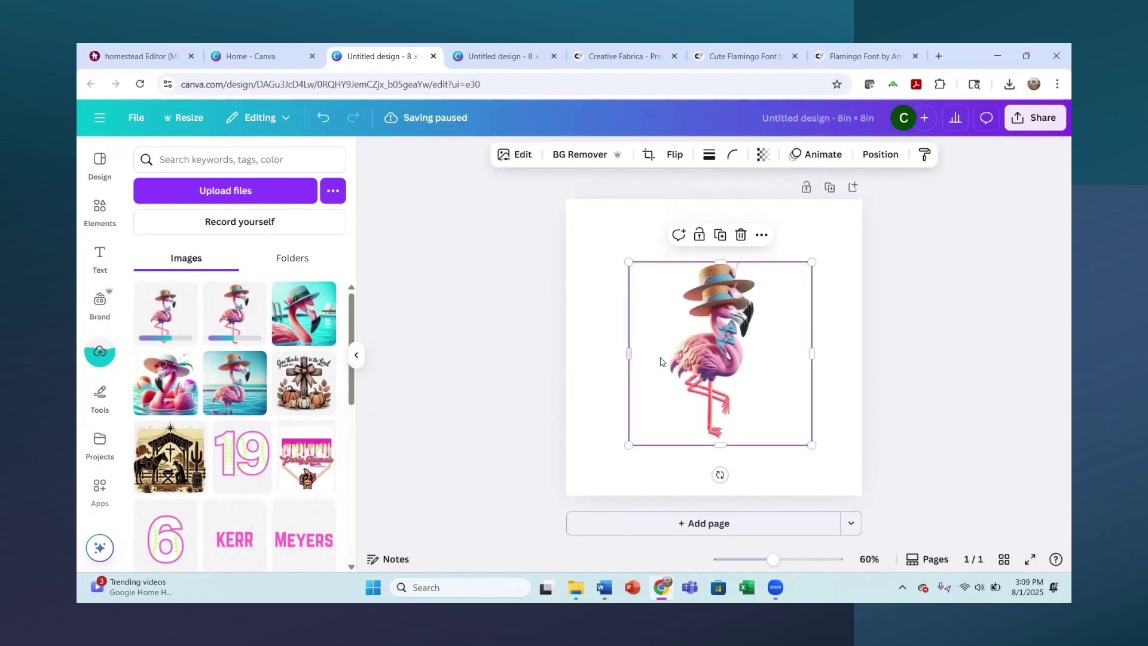
{"action": "left_click_drag", "start_coordinate": [703, 366], "coordinate": [720, 415]}
{"action": "key", "text": "Delete"}
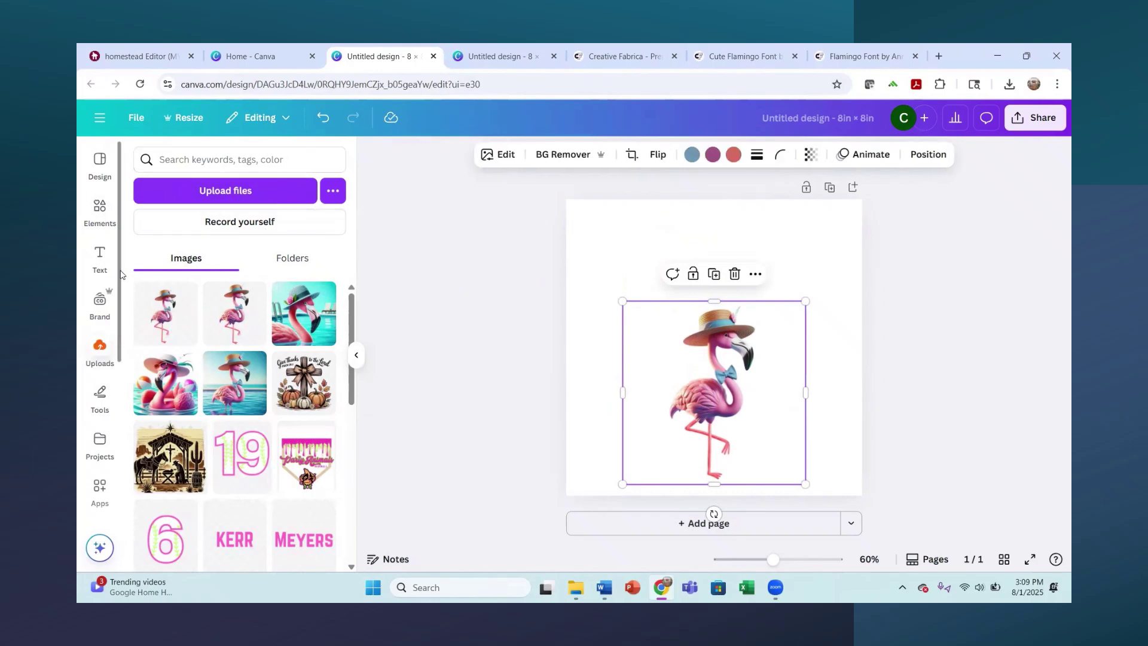
Add a text box reading "Copper", place it in the page's upper-left corner, and enlarge it to size 29.6
{"action": "left_click", "coordinate": [99, 256]}
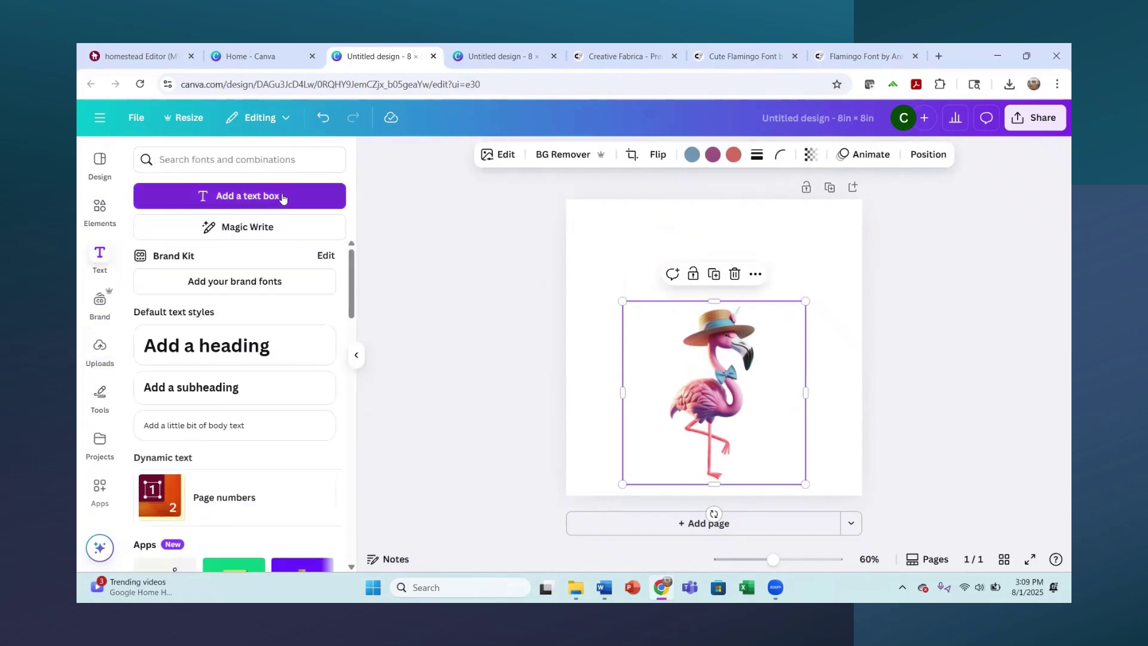
{"action": "left_click", "coordinate": [283, 197]}
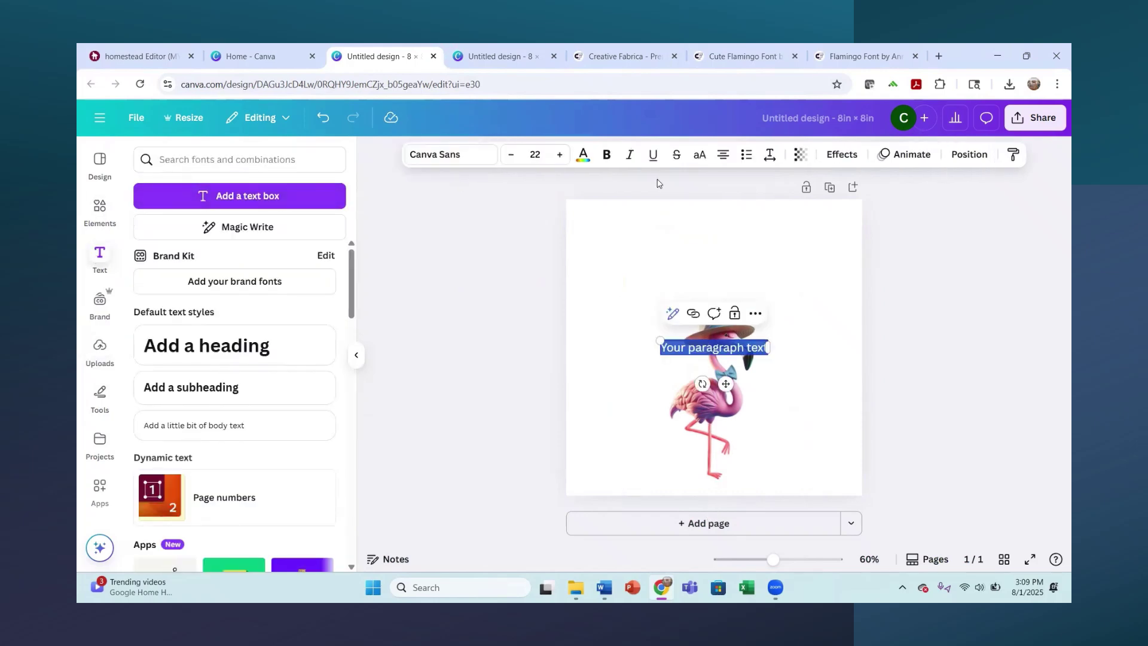
{"action": "type", "text": "Copper"}
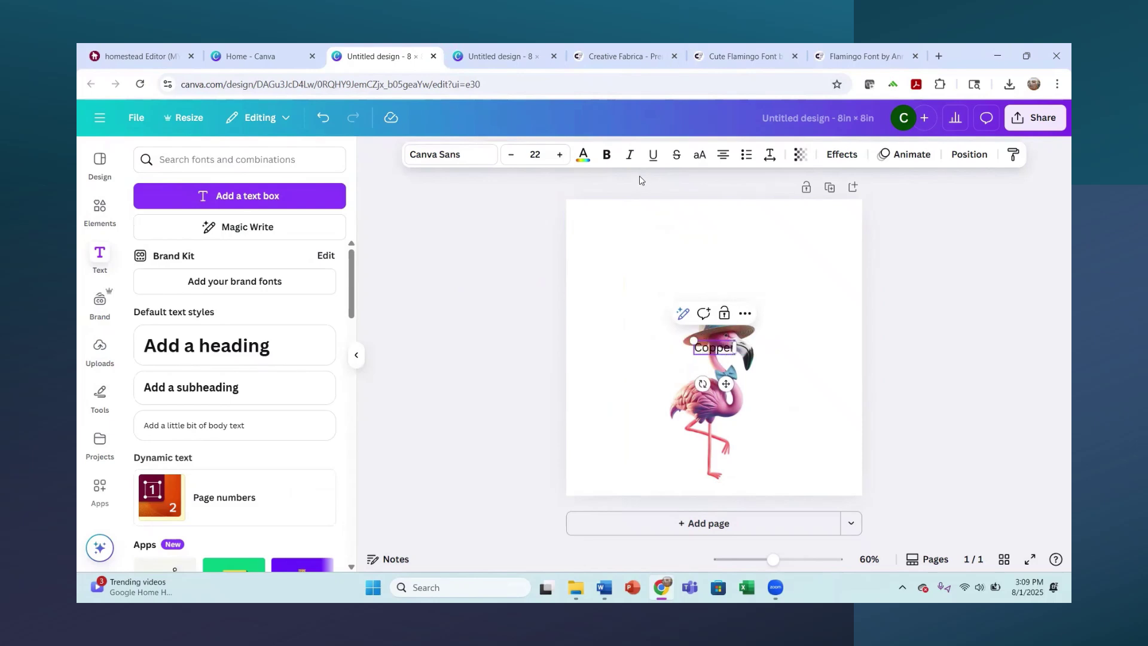
{"action": "left_click", "coordinate": [986, 258]}
{"action": "left_click_drag", "start_coordinate": [713, 347], "coordinate": [581, 216]}
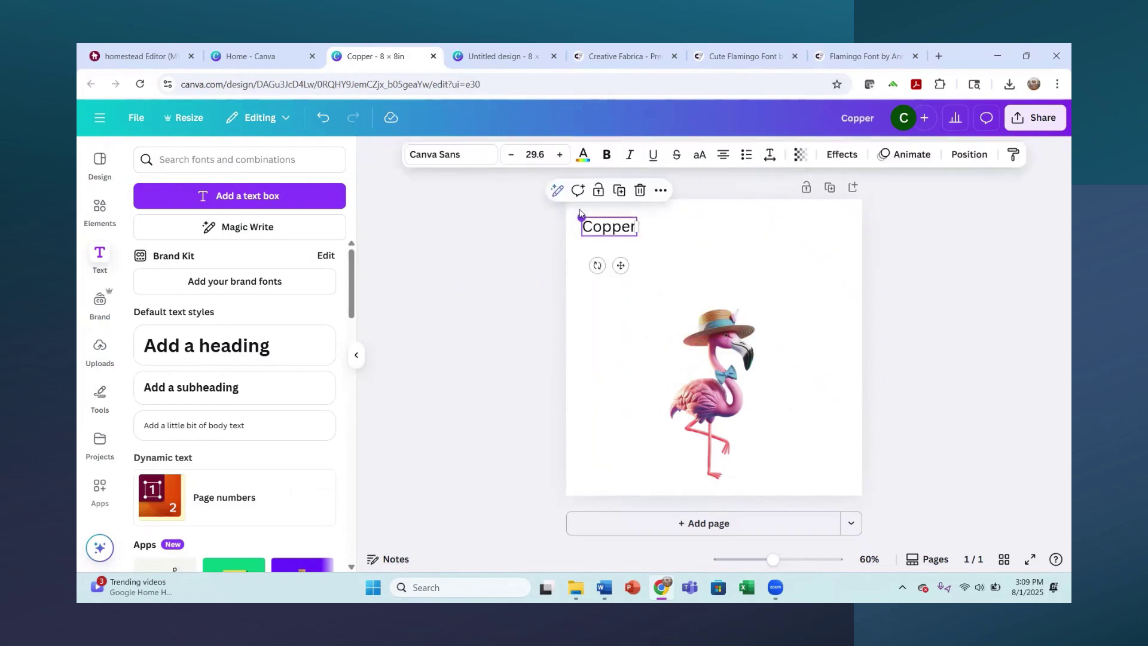
Upload the Flamingo OpenType font from the Flamingo-68076715 folder in Downloads and confirm the right to use it
{"action": "left_click", "coordinate": [428, 158]}
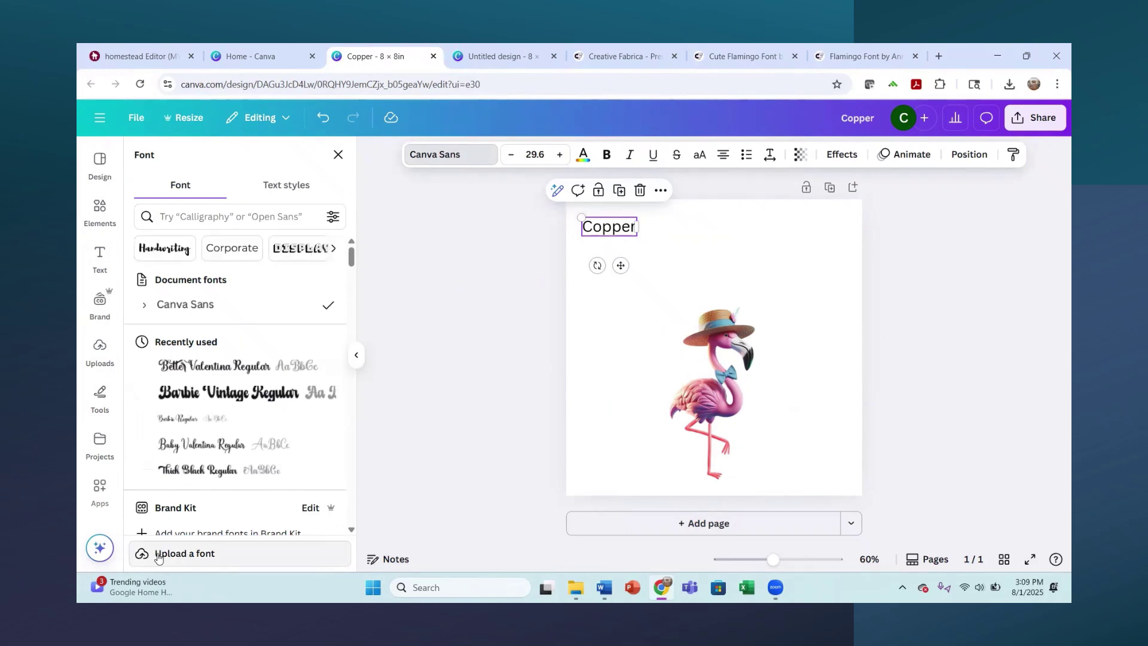
{"action": "left_click", "coordinate": [195, 555]}
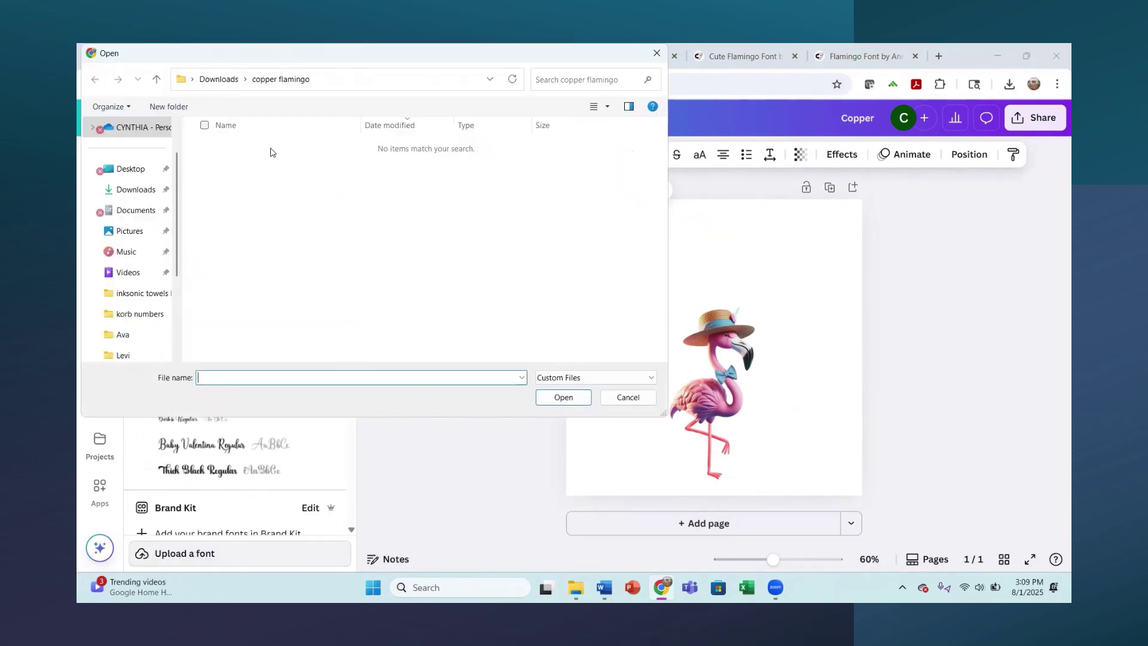
{"action": "left_click", "coordinate": [133, 191]}
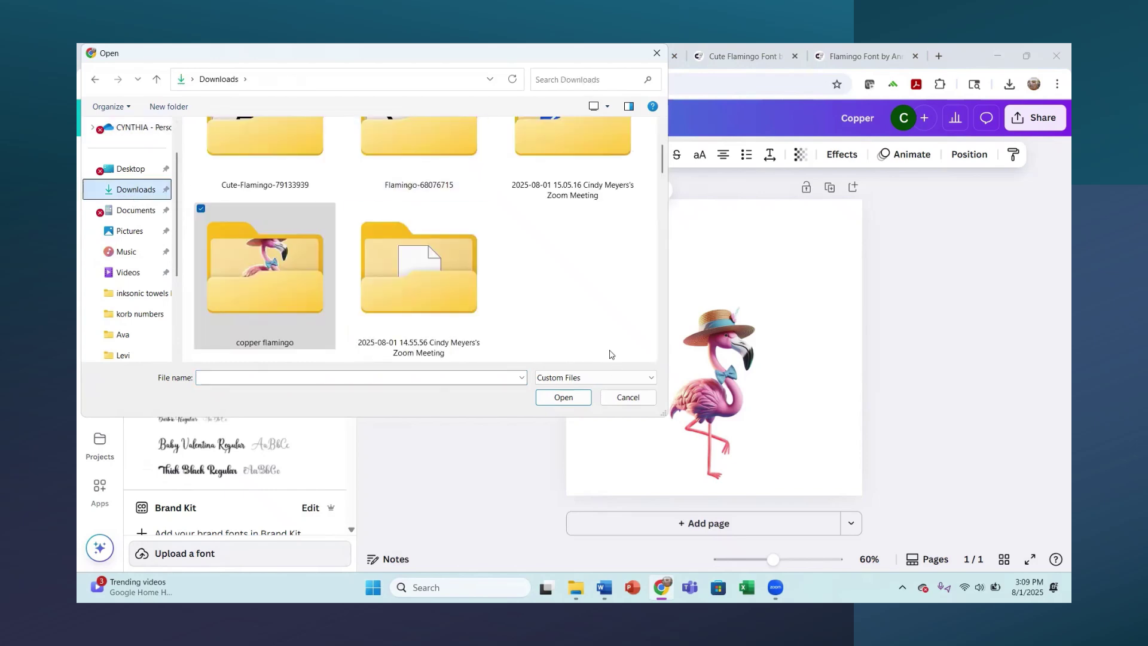
{"action": "scroll", "coordinate": [483, 248], "scroll_direction": "up", "scroll_amount": 1}
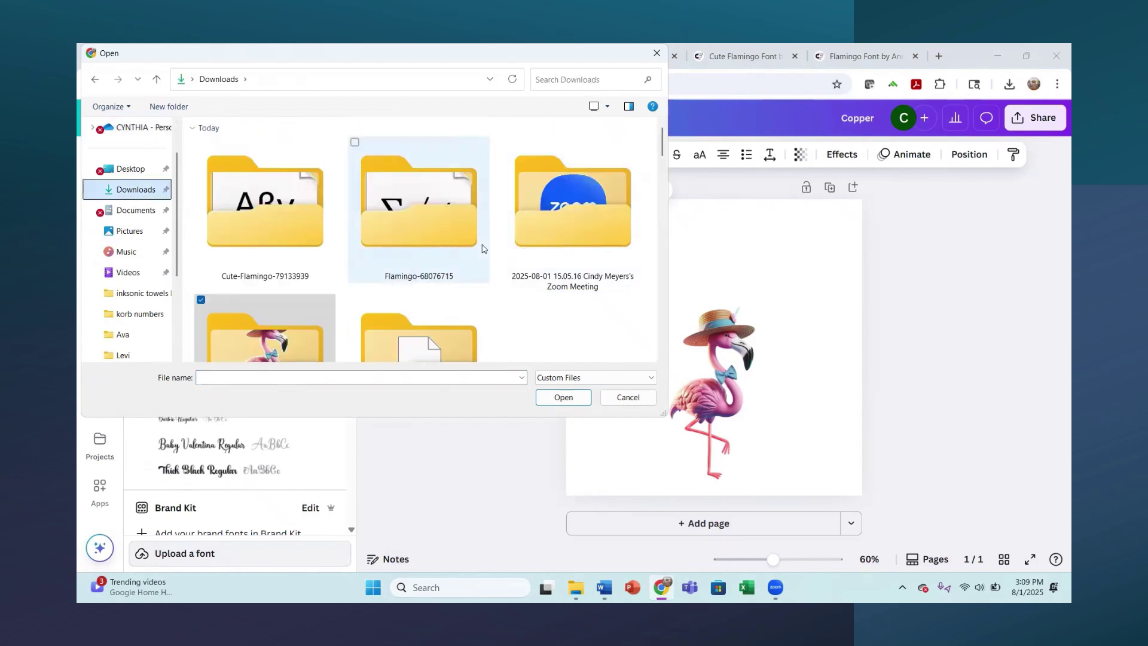
{"action": "double_click", "coordinate": [399, 221]}
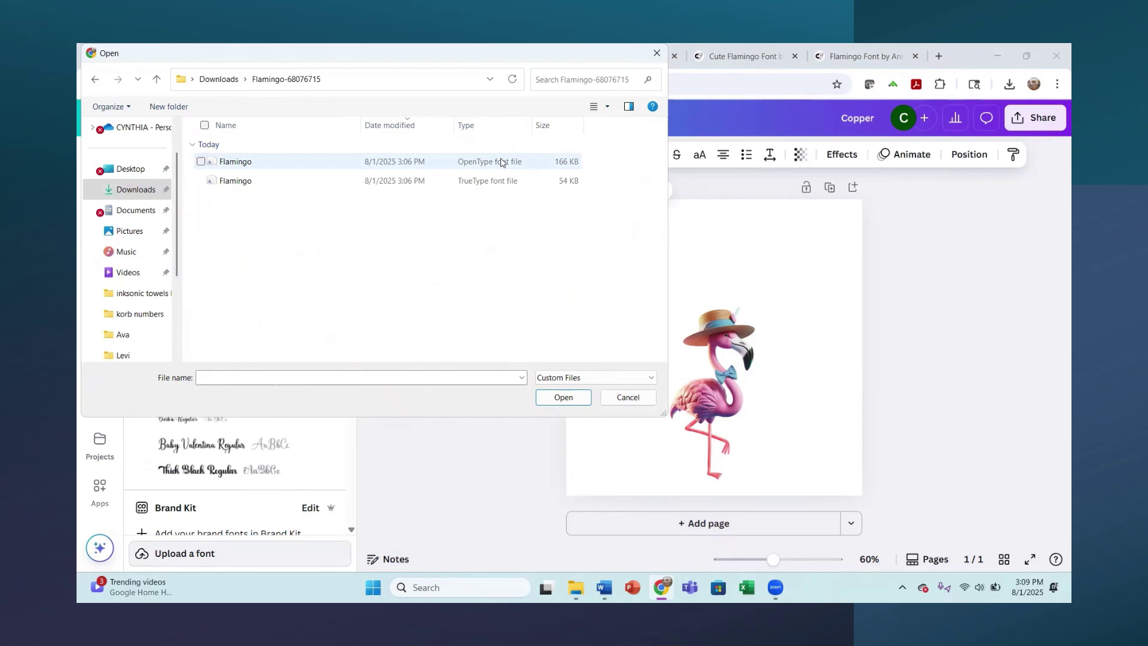
{"action": "double_click", "coordinate": [501, 167]}
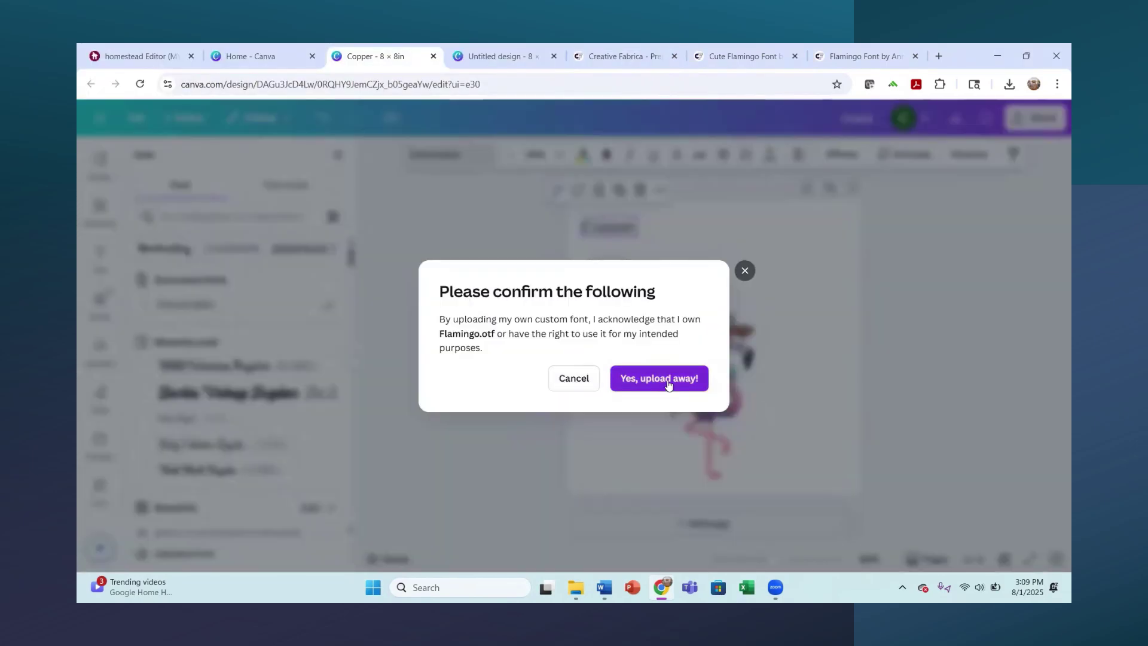
{"action": "left_click", "coordinate": [665, 382]}
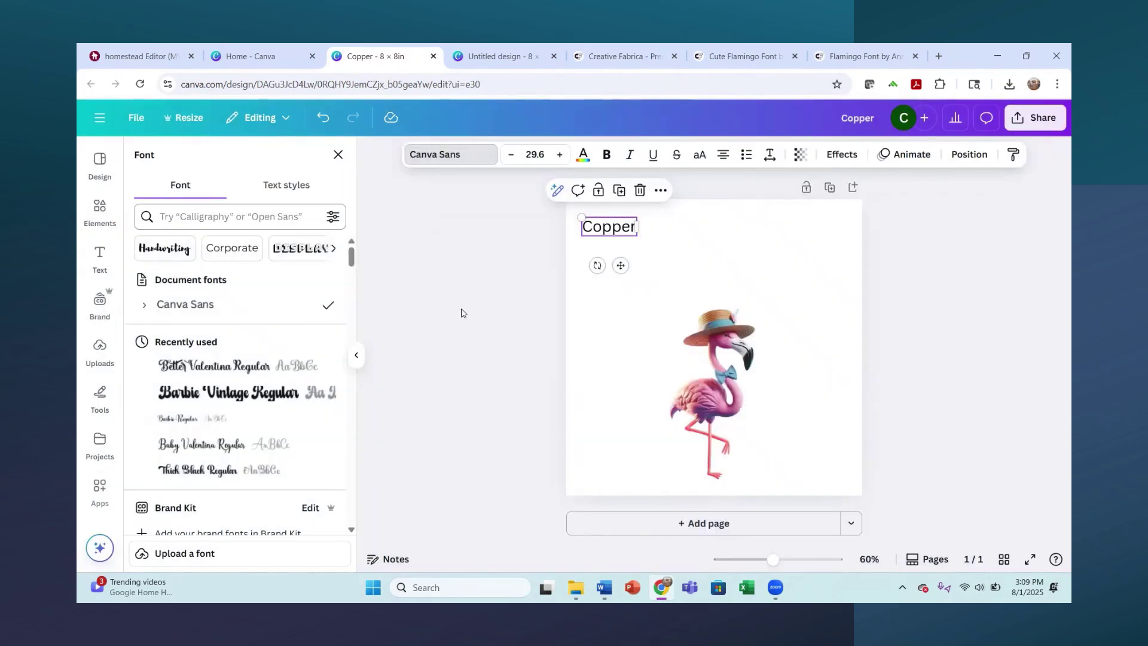
Apply the uploaded Flamingo Regular font to the whole word "Copper"
{"action": "left_click", "coordinate": [614, 229]}
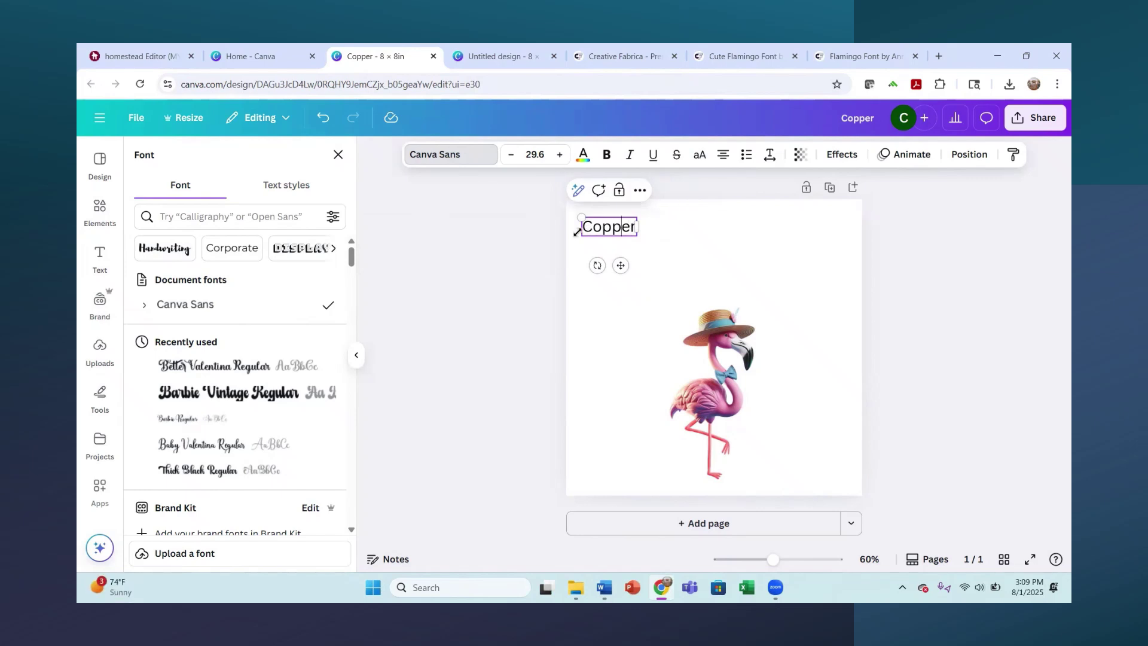
{"action": "left_click_drag", "start_coordinate": [584, 227], "coordinate": [638, 228]}
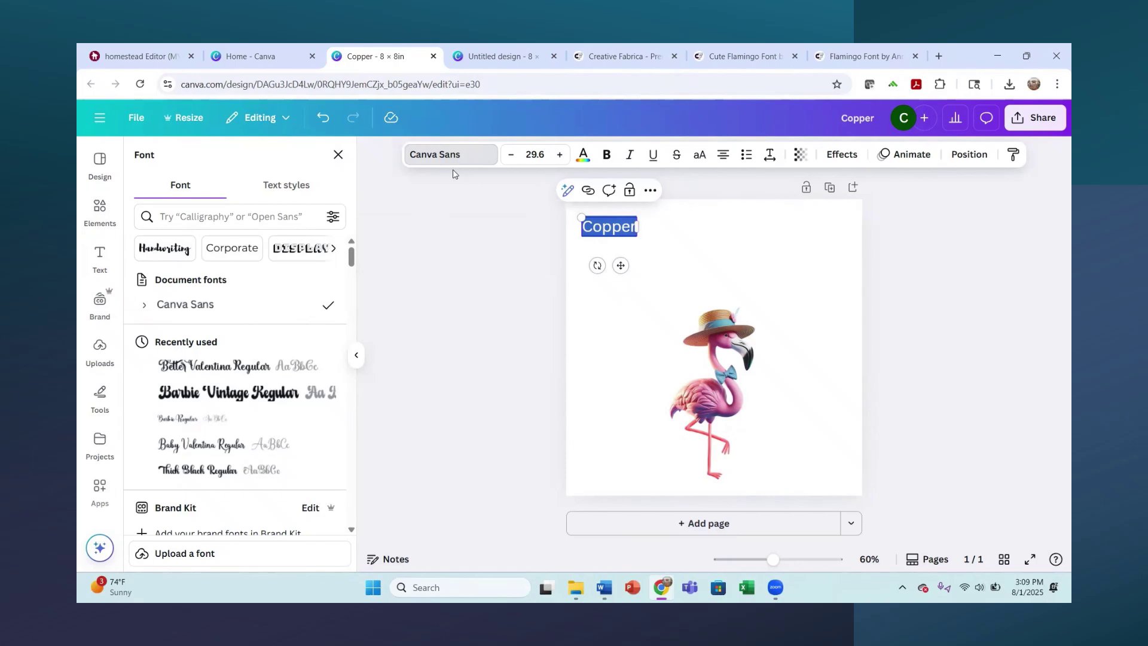
{"action": "left_click", "coordinate": [446, 156]}
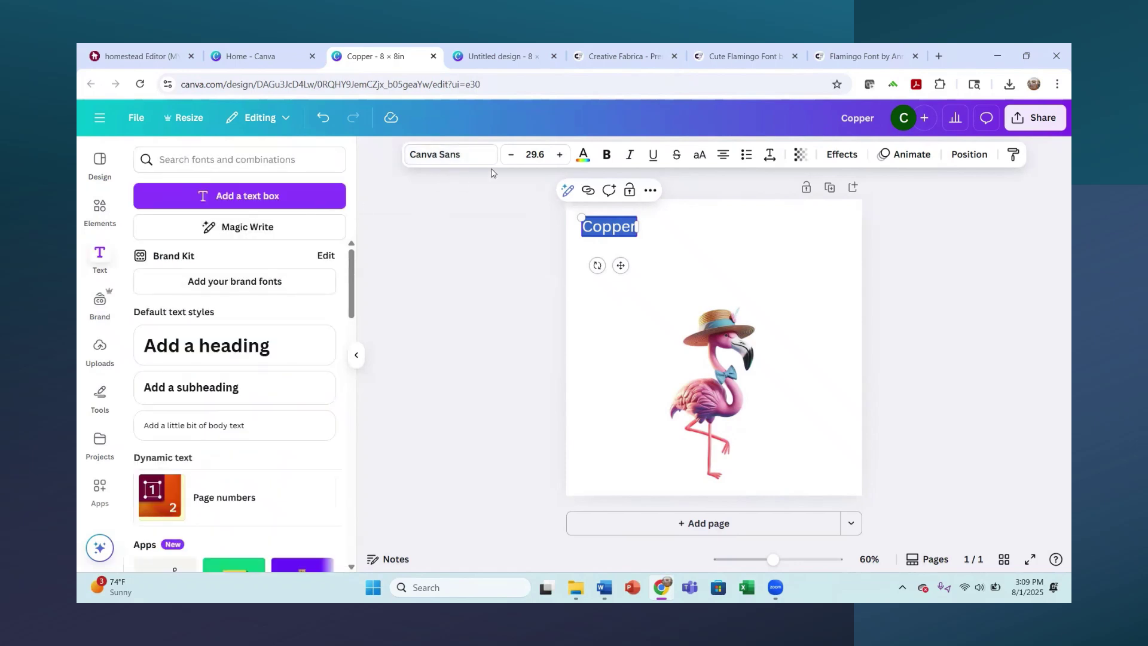
{"action": "left_click", "coordinate": [434, 157]}
{"action": "scroll", "coordinate": [241, 370], "scroll_direction": "down", "scroll_amount": 10}
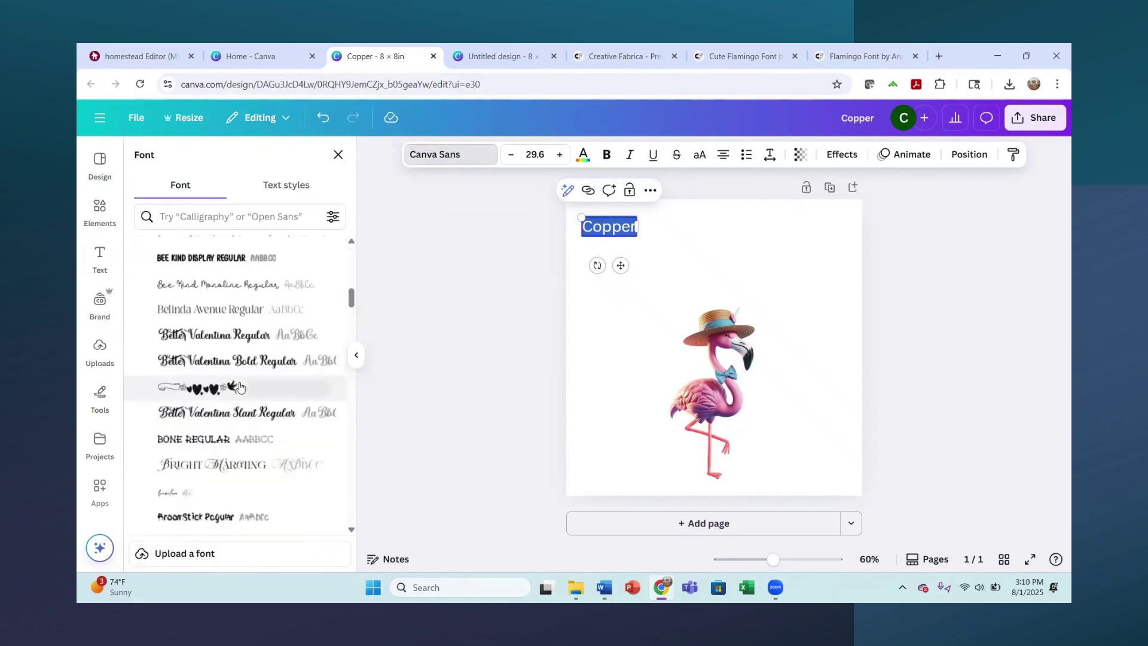
{"action": "scroll", "coordinate": [241, 370], "scroll_direction": "down", "scroll_amount": 15}
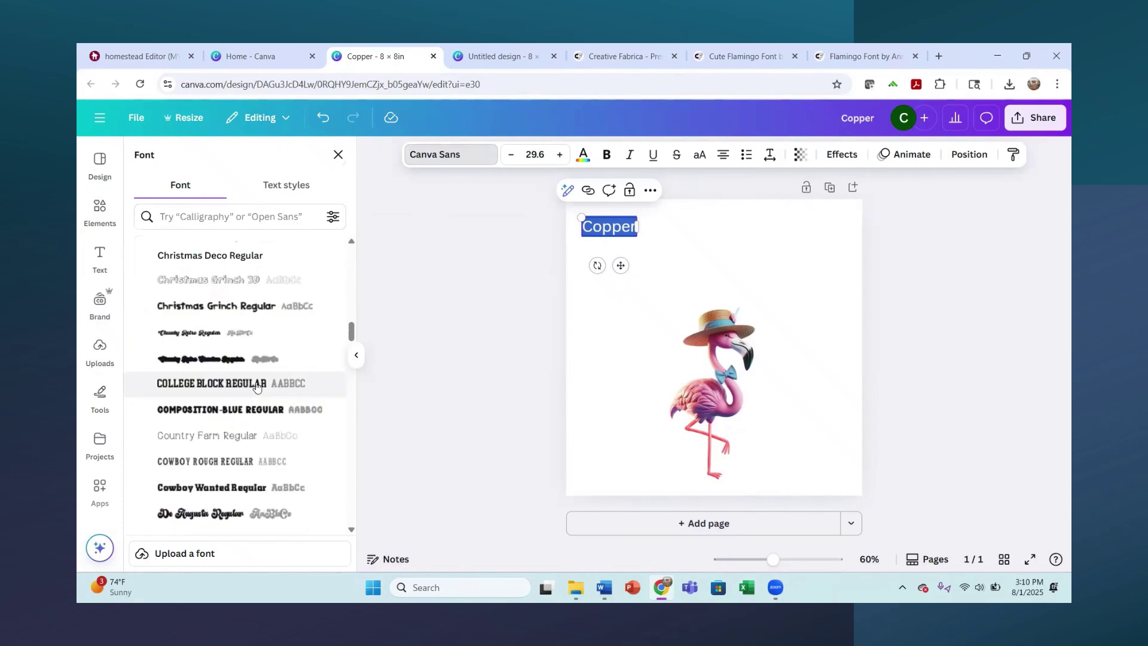
{"action": "scroll", "coordinate": [241, 389], "scroll_direction": "up", "scroll_amount": 2}
{"action": "scroll", "coordinate": [239, 385], "scroll_direction": "down", "scroll_amount": 15}
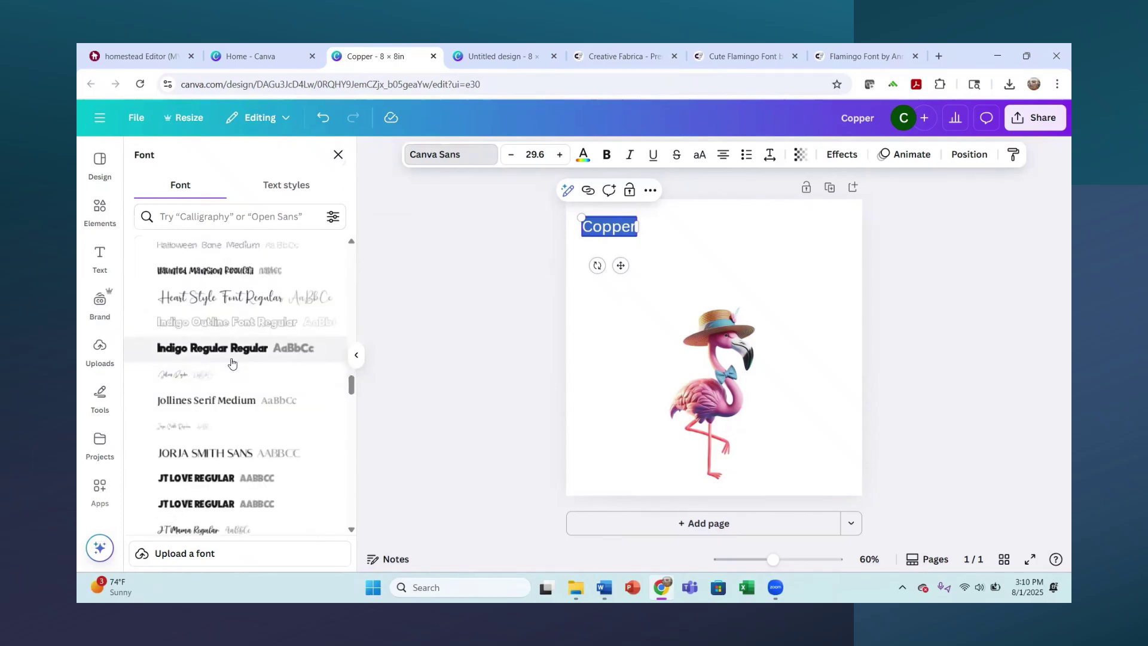
{"action": "scroll", "coordinate": [232, 363], "scroll_direction": "down", "scroll_amount": 3}
{"action": "scroll", "coordinate": [224, 358], "scroll_direction": "up", "scroll_amount": 5}
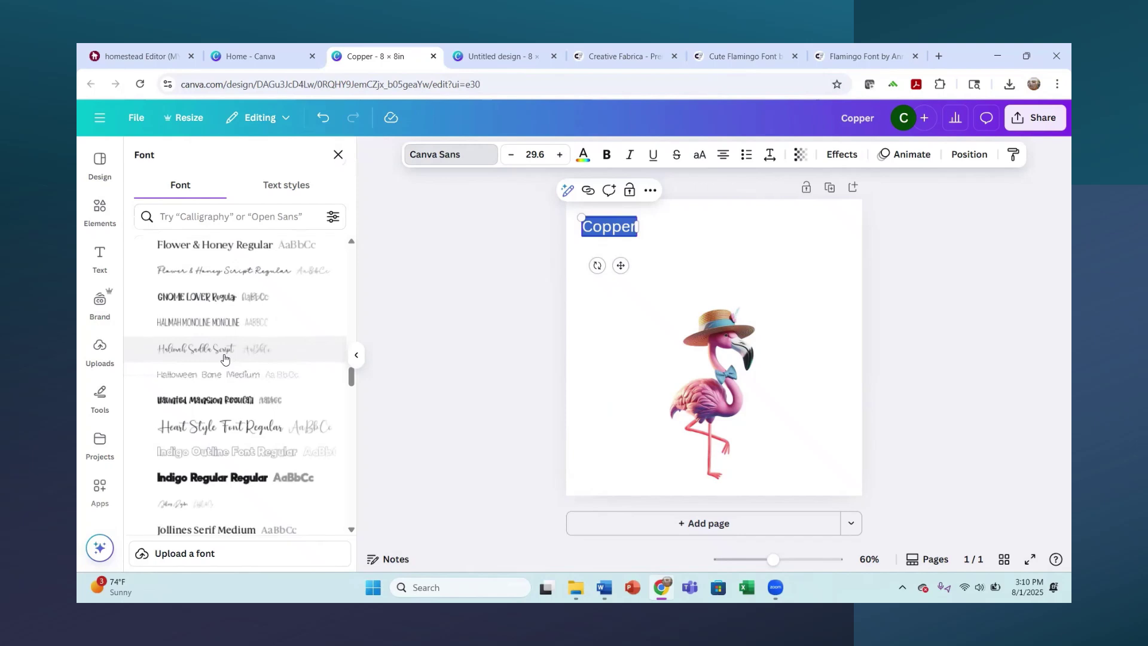
{"action": "scroll", "coordinate": [224, 358], "scroll_direction": "up", "scroll_amount": 1}
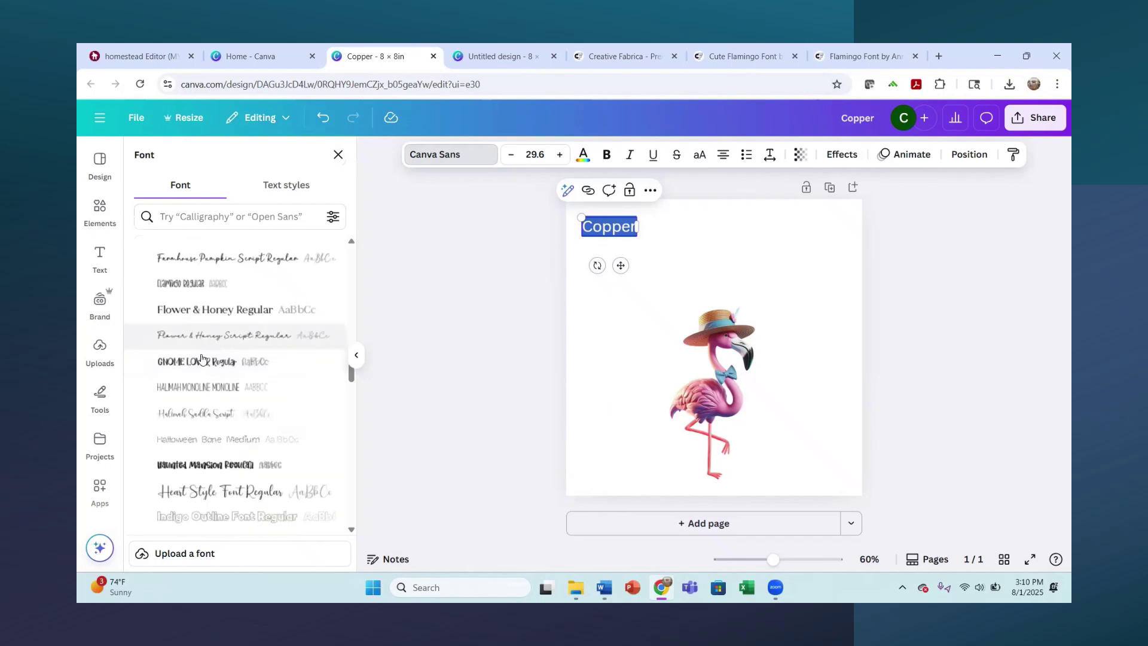
{"action": "scroll", "coordinate": [200, 365], "scroll_direction": "up", "scroll_amount": 1}
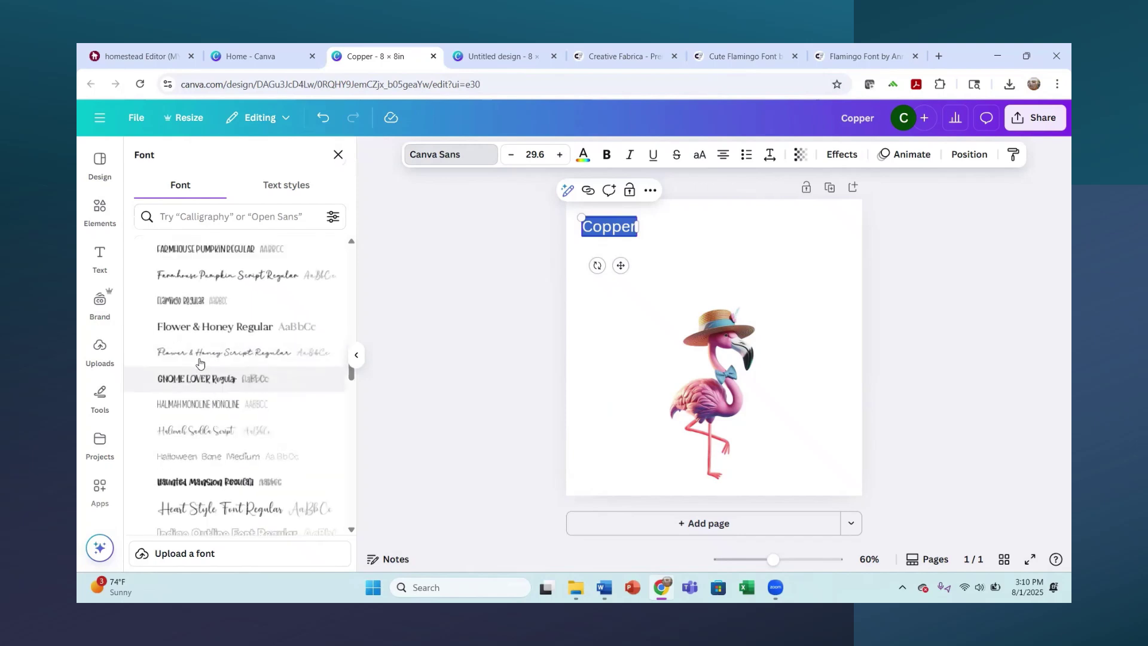
{"action": "scroll", "coordinate": [200, 363], "scroll_direction": "up", "scroll_amount": 1}
{"action": "left_click", "coordinate": [162, 350]}
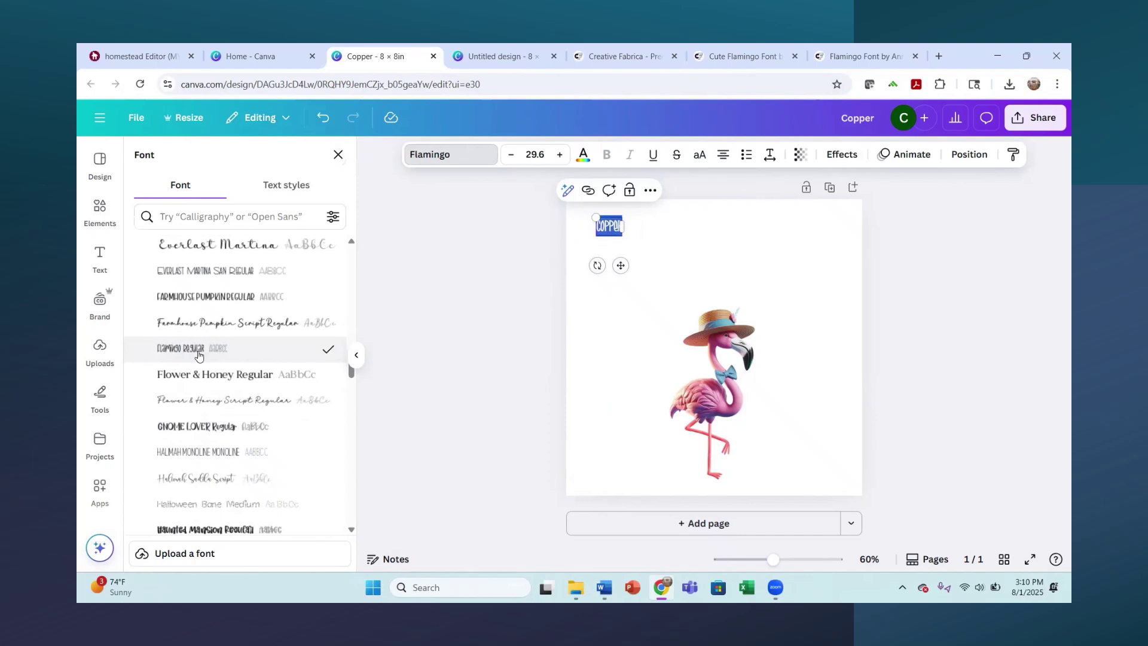
Enlarge the "Copper" text to size 126 and move it fully onto the page's upper-left area
{"action": "left_click_drag", "start_coordinate": [595, 214], "coordinate": [514, 166]}
{"action": "left_click", "coordinate": [708, 236]}
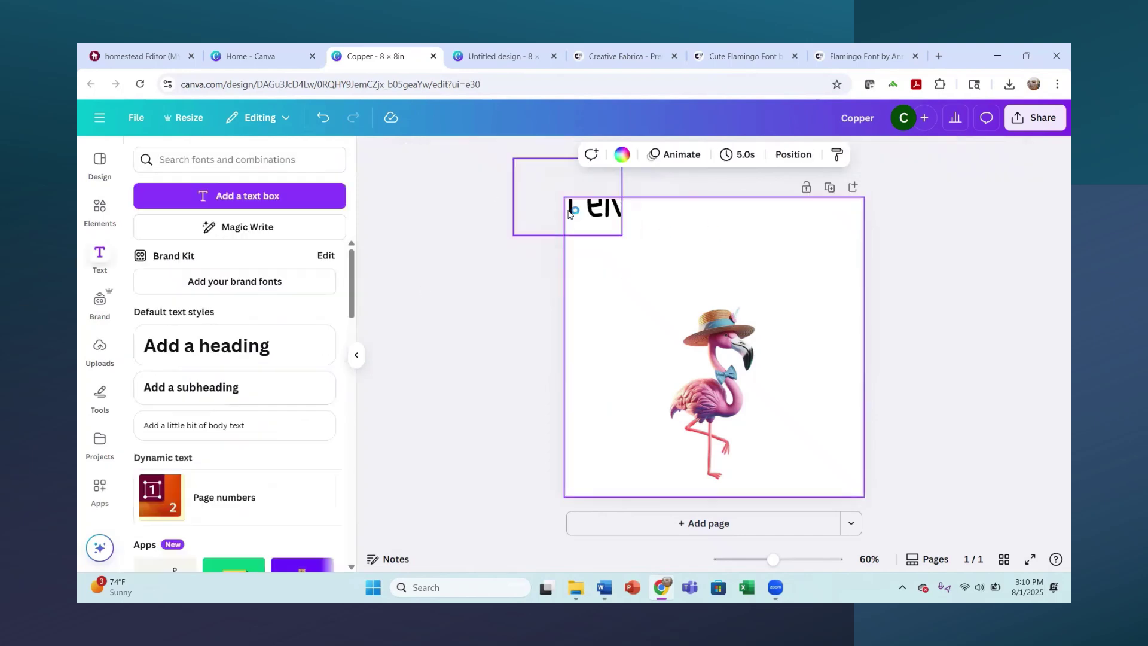
{"action": "left_click_drag", "start_coordinate": [595, 217], "coordinate": [655, 262]}
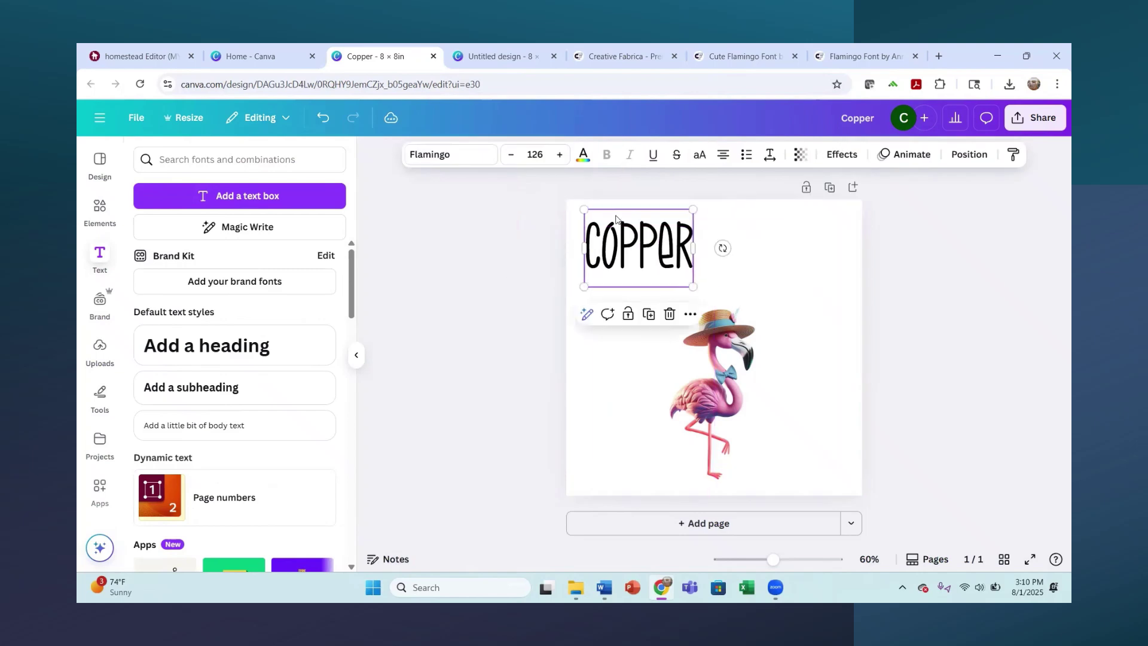
Color the "Copper" text with the reddish-brown shade from the flamingo's photo colors and enlarge it to size 134
{"action": "left_click", "coordinate": [583, 157]}
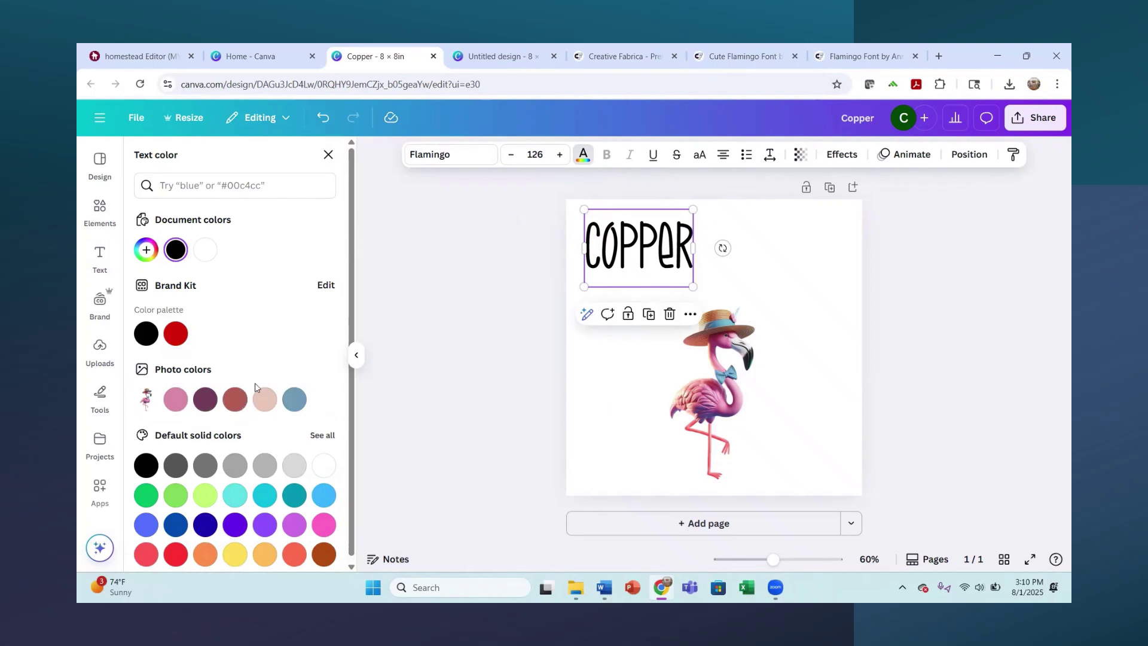
{"action": "left_click", "coordinate": [236, 400]}
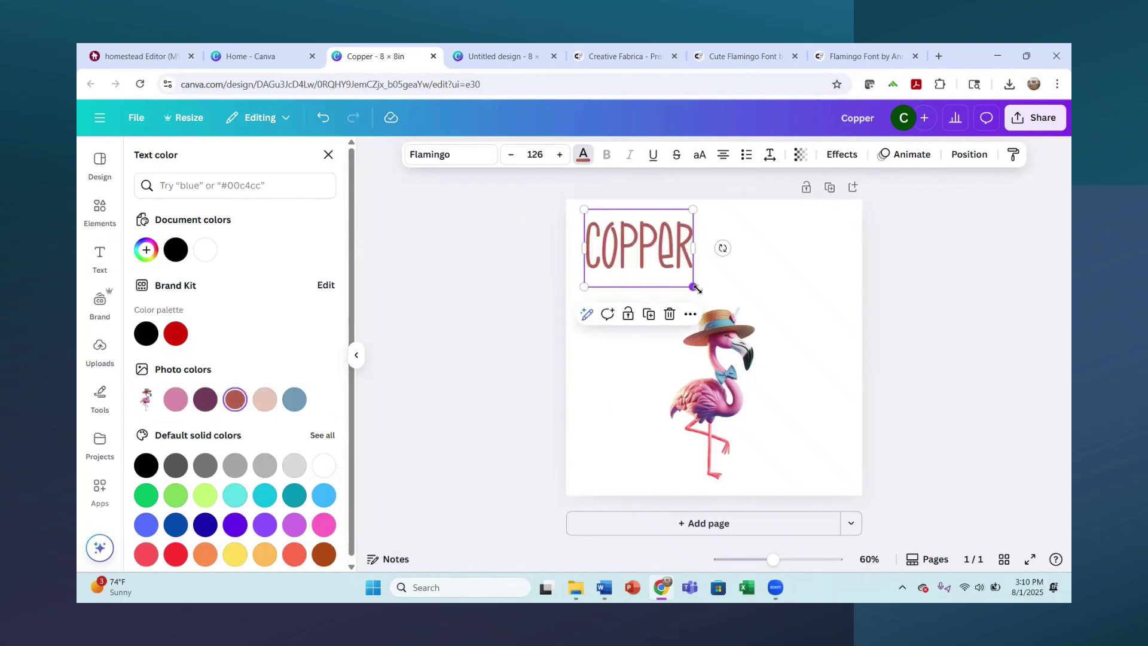
{"action": "left_click_drag", "start_coordinate": [692, 285], "coordinate": [701, 292]}
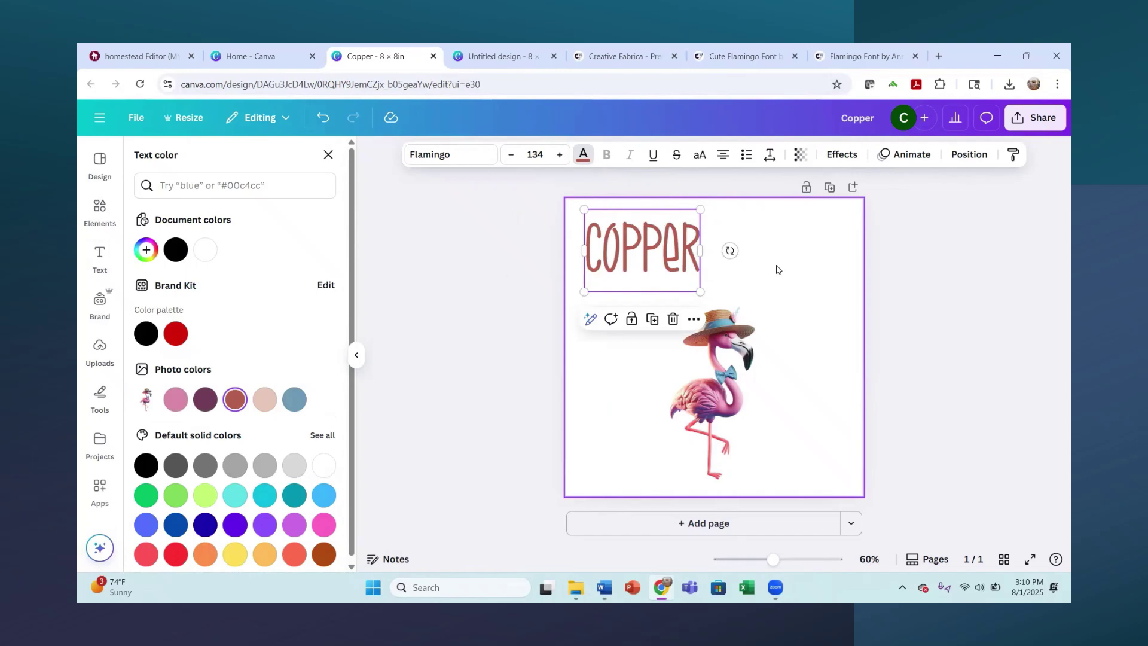
{"action": "left_click", "coordinate": [777, 270]}
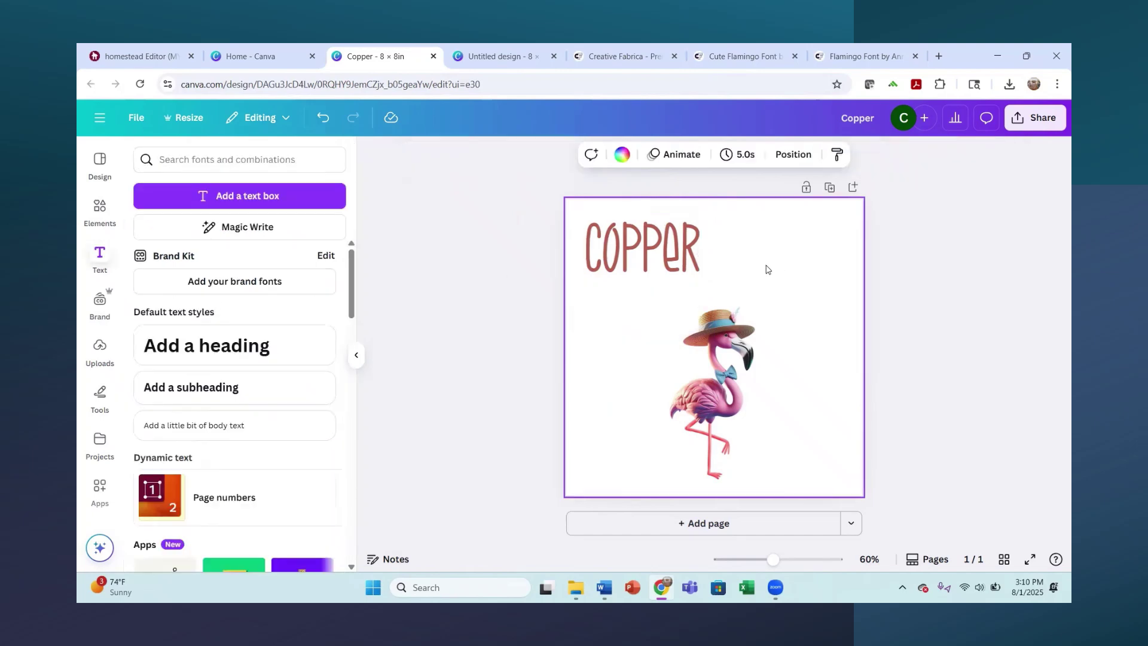
Add a text box reading "Flamingo", enlarge it to size 130, and place it to the lower right of "Copper"
{"action": "left_click", "coordinate": [275, 197]}
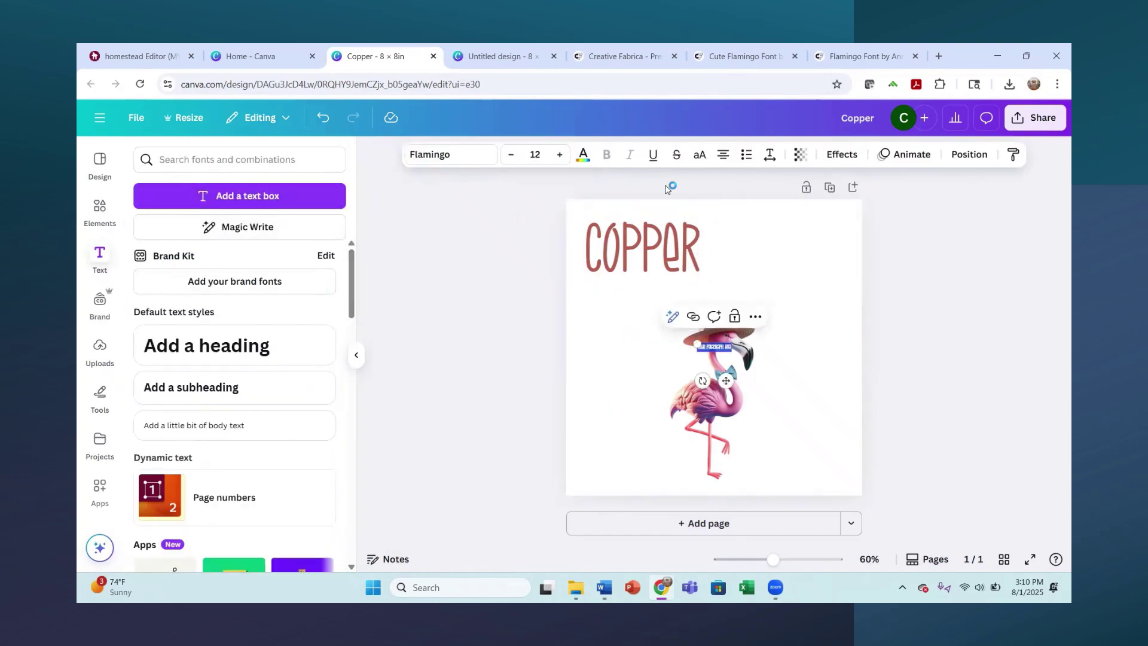
{"action": "key", "text": "BackSpace"}
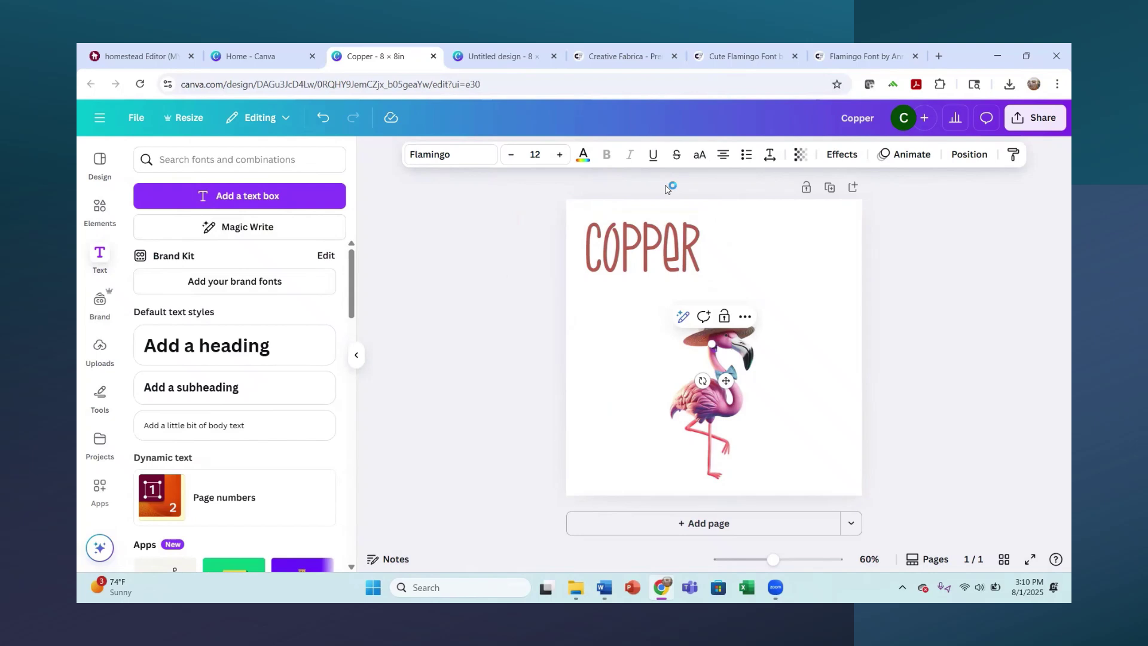
{"action": "type", "text": "Cop"}
{"action": "left_click_drag", "start_coordinate": [706, 344], "coordinate": [569, 272]}
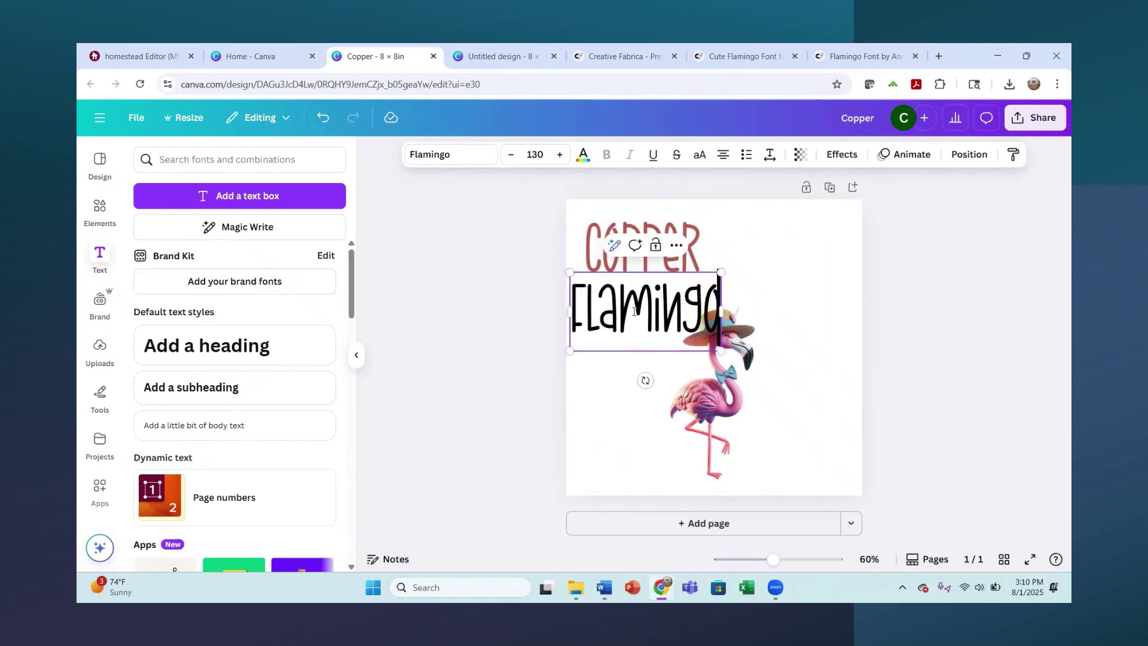
{"action": "left_click", "coordinate": [868, 302]}
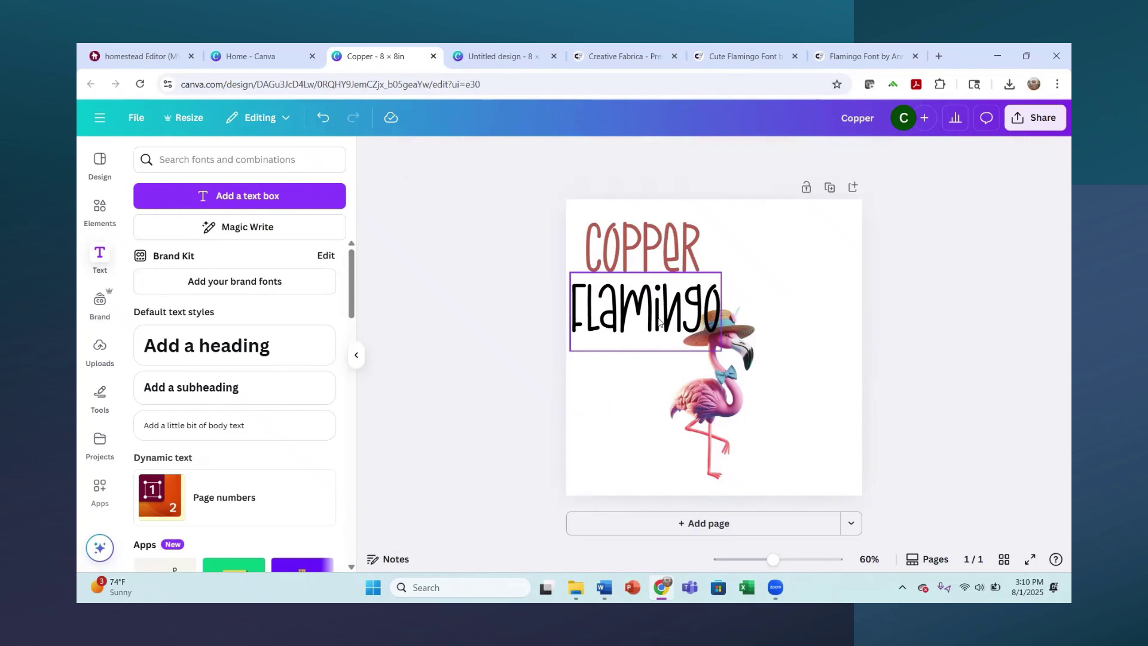
{"action": "left_click_drag", "start_coordinate": [658, 321], "coordinate": [781, 293]}
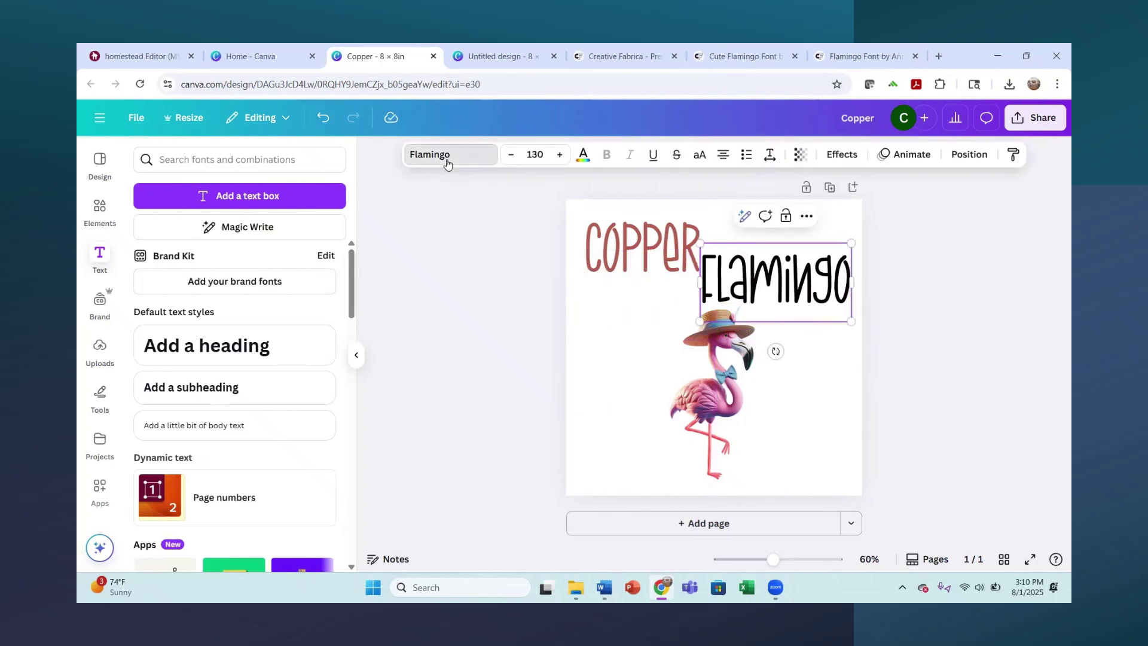
Upload the Cute Flamingo OpenType font from the Cute-Flamingo-79133939 folder in Downloads and confirm the right to use it
{"action": "left_click", "coordinate": [428, 154]}
{"action": "left_click", "coordinate": [205, 553]}
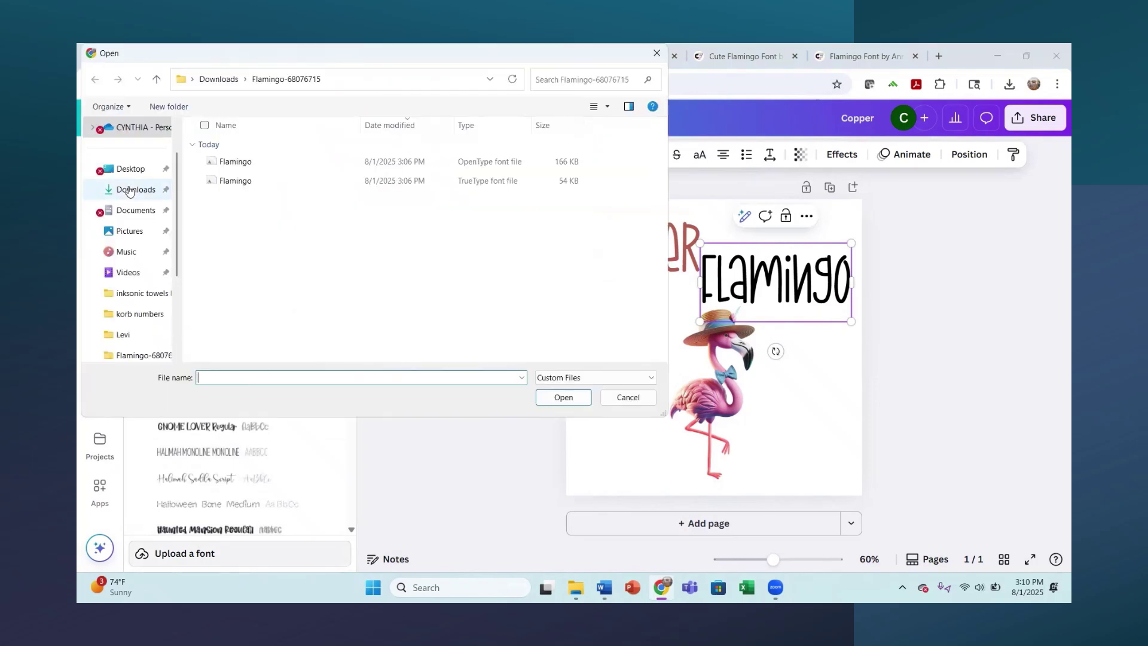
{"action": "left_click", "coordinate": [129, 194]}
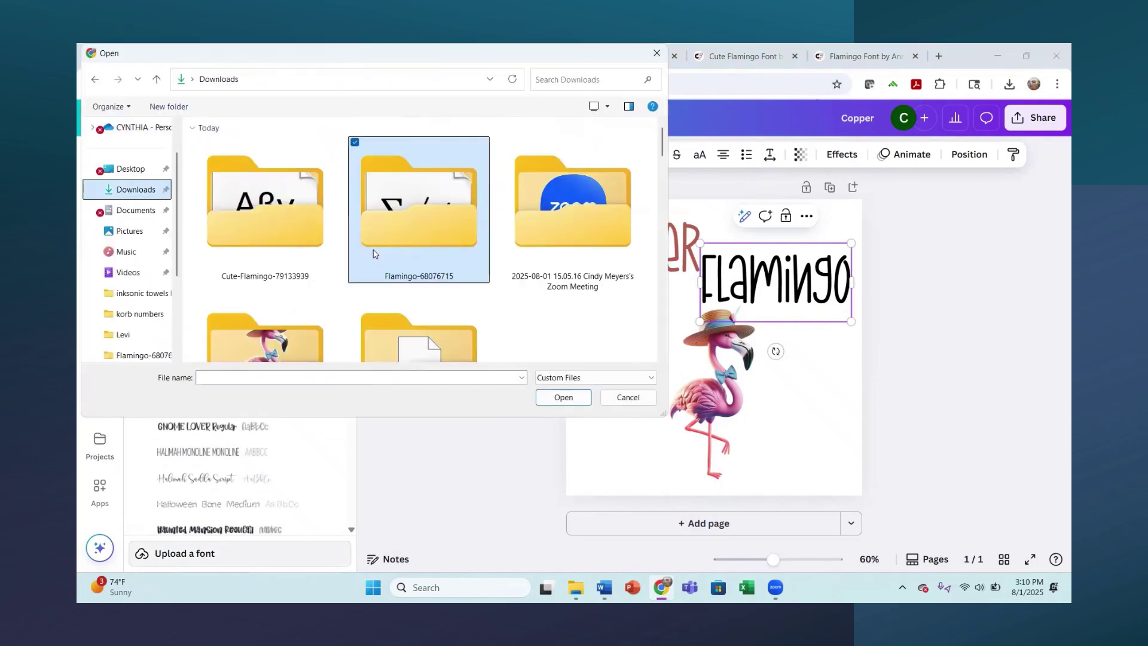
{"action": "double_click", "coordinate": [285, 236]}
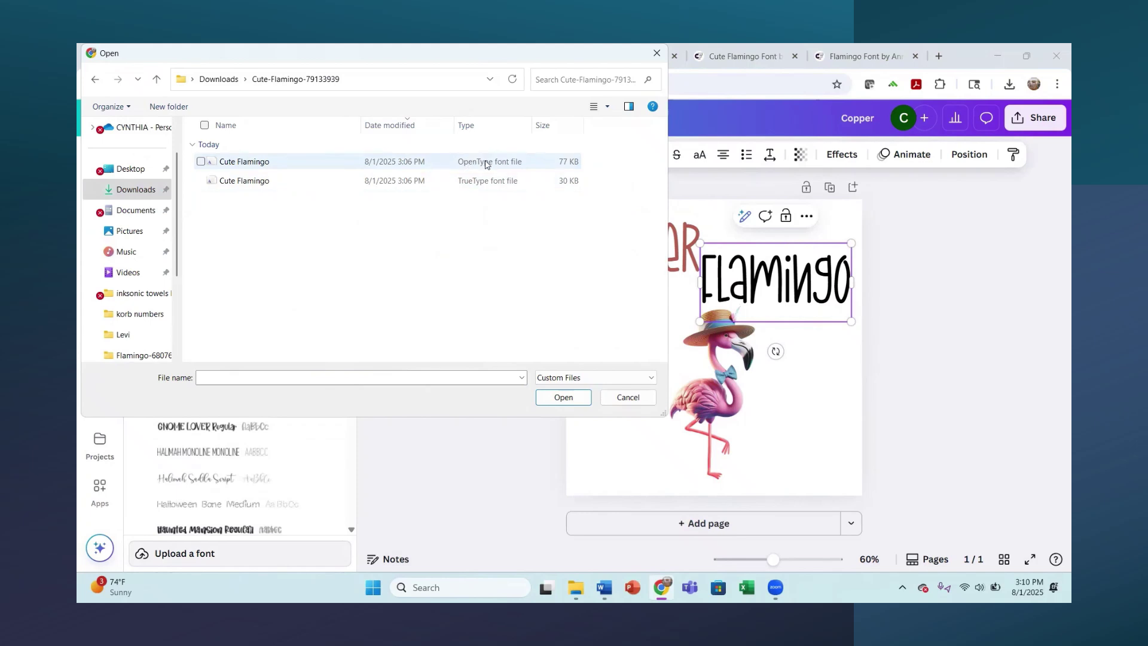
{"action": "double_click", "coordinate": [485, 162]}
{"action": "left_click", "coordinate": [680, 365]}
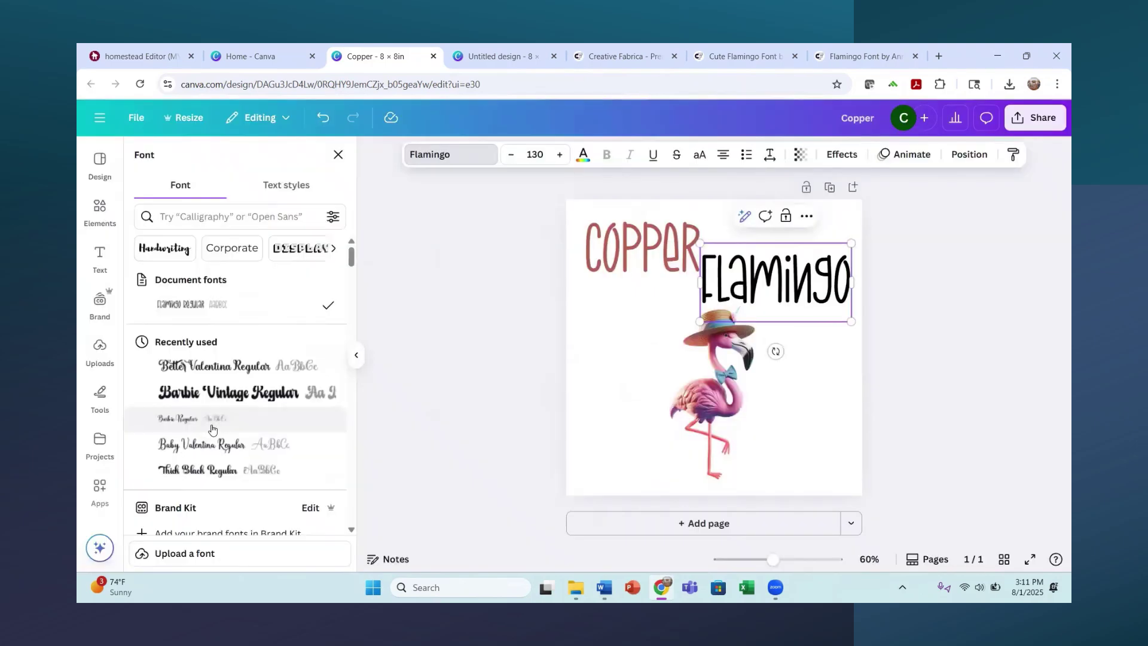
Apply the Cute Flamingo Regular font to "Flamingo" and widen its text box to about 8.7 in so the word fits on one line
{"action": "scroll", "coordinate": [212, 428], "scroll_direction": "down", "scroll_amount": 10}
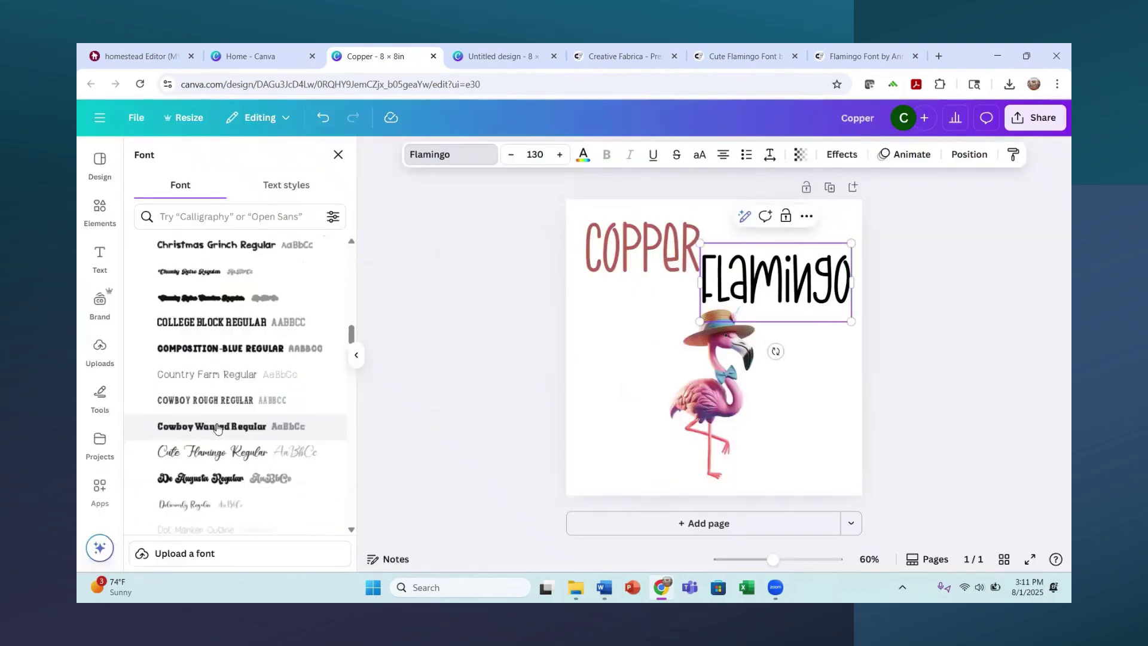
{"action": "left_click", "coordinate": [219, 453]}
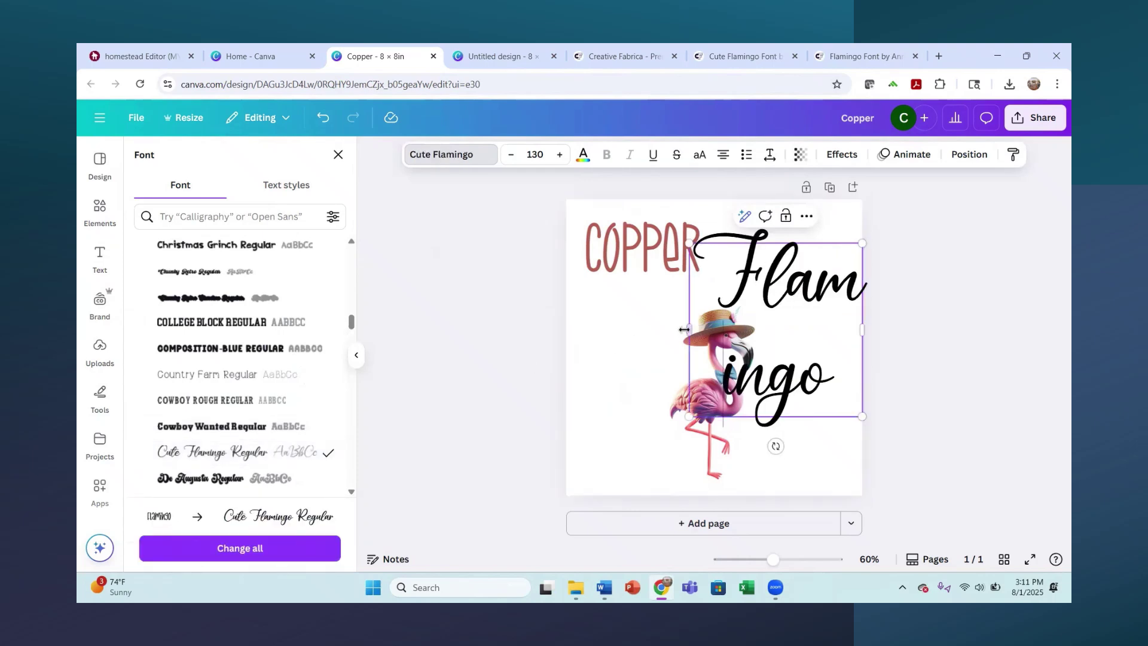
{"action": "left_click_drag", "start_coordinate": [690, 329], "coordinate": [538, 401]}
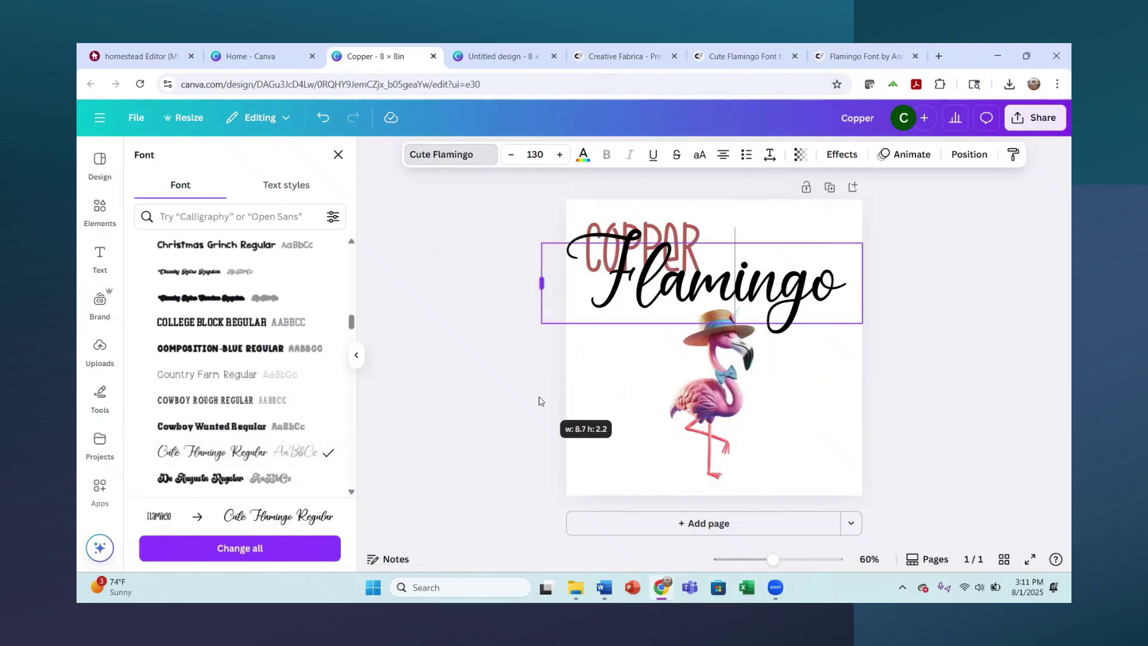
Reduce the "Flamingo" text to size 103
{"action": "left_click", "coordinate": [513, 155]}
{"action": "left_click", "coordinate": [513, 155]}
{"action": "left_click", "coordinate": [515, 154]}
{"action": "left_click", "coordinate": [514, 155]}
{"action": "left_click", "coordinate": [515, 155]}
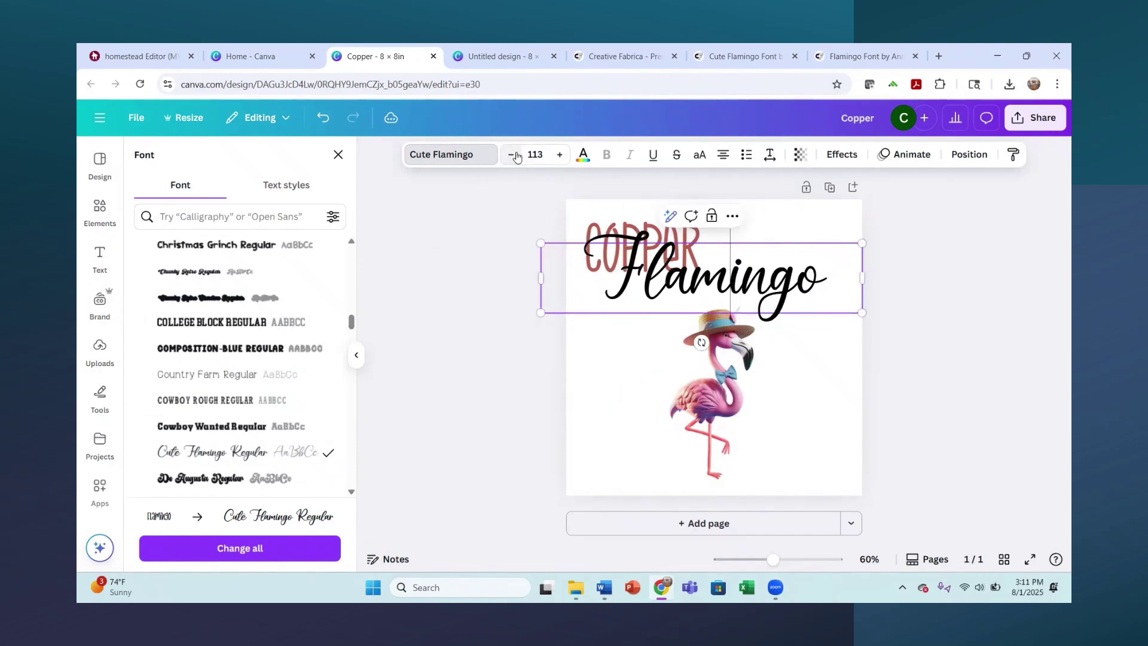
{"action": "left_click", "coordinate": [514, 155]}
{"action": "left_click", "coordinate": [515, 155]}
{"action": "left_click", "coordinate": [514, 155]}
{"action": "left_click", "coordinate": [514, 155]}
{"action": "left_click", "coordinate": [514, 155]}
{"action": "left_click", "coordinate": [514, 155]}
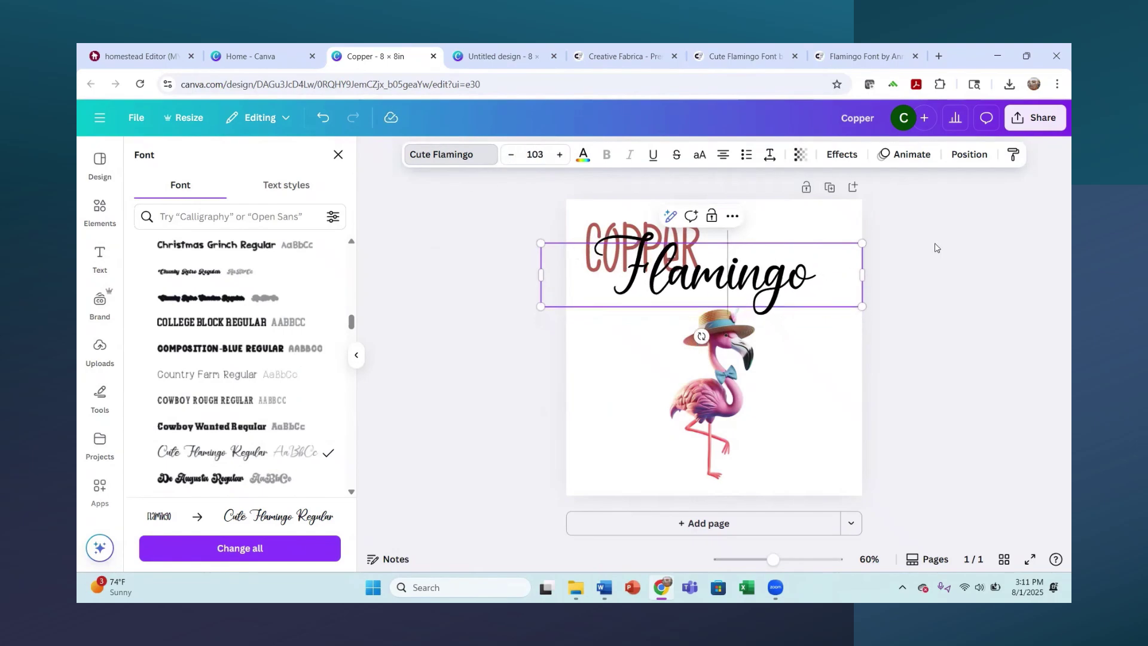
Move "Flamingo" slightly down and right, just above the bird's hat, and shift "Copper" slightly left
{"action": "left_click", "coordinate": [720, 284]}
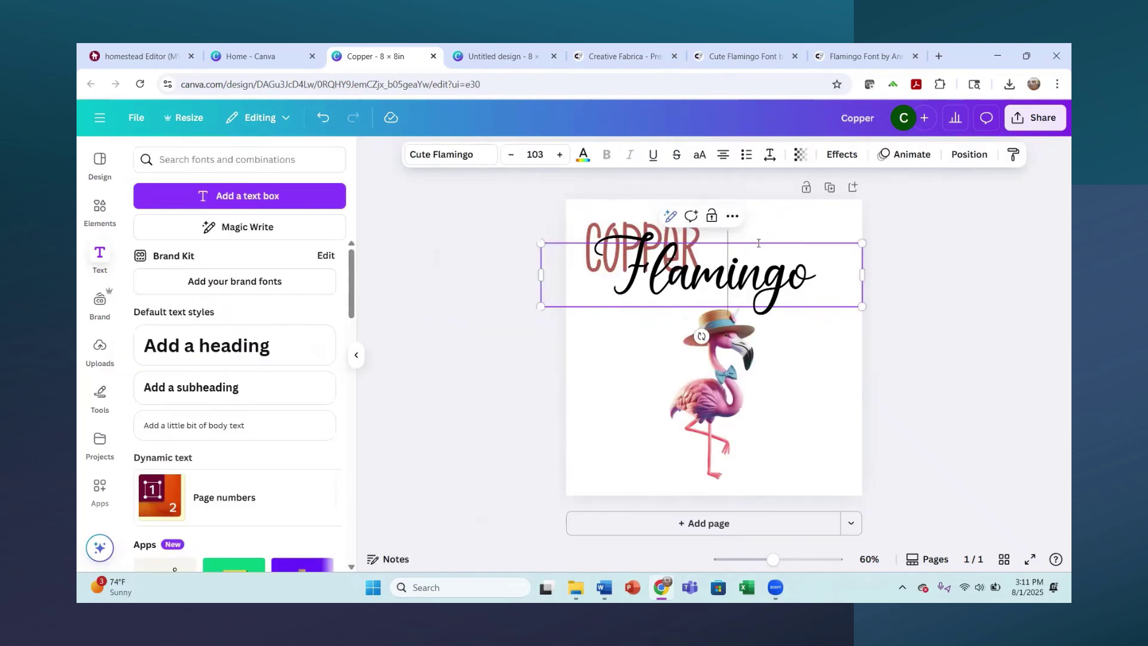
{"action": "key", "text": "Escape"}
{"action": "left_click_drag", "start_coordinate": [747, 285], "coordinate": [762, 300]}
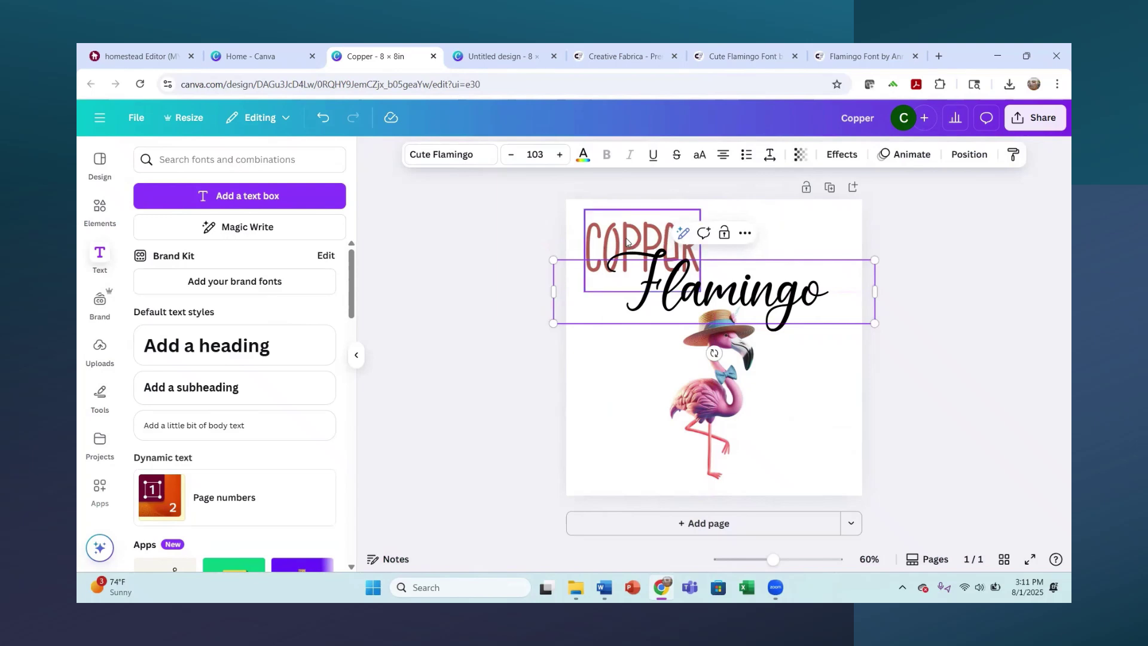
{"action": "mouse_move", "coordinate": [626, 240]}
{"action": "left_mouse_down"}
{"action": "mouse_move", "coordinate": [623, 230]}
{"action": "mouse_move", "coordinate": [622, 240]}
{"action": "left_mouse_up"}
{"action": "left_click", "coordinate": [731, 302]}
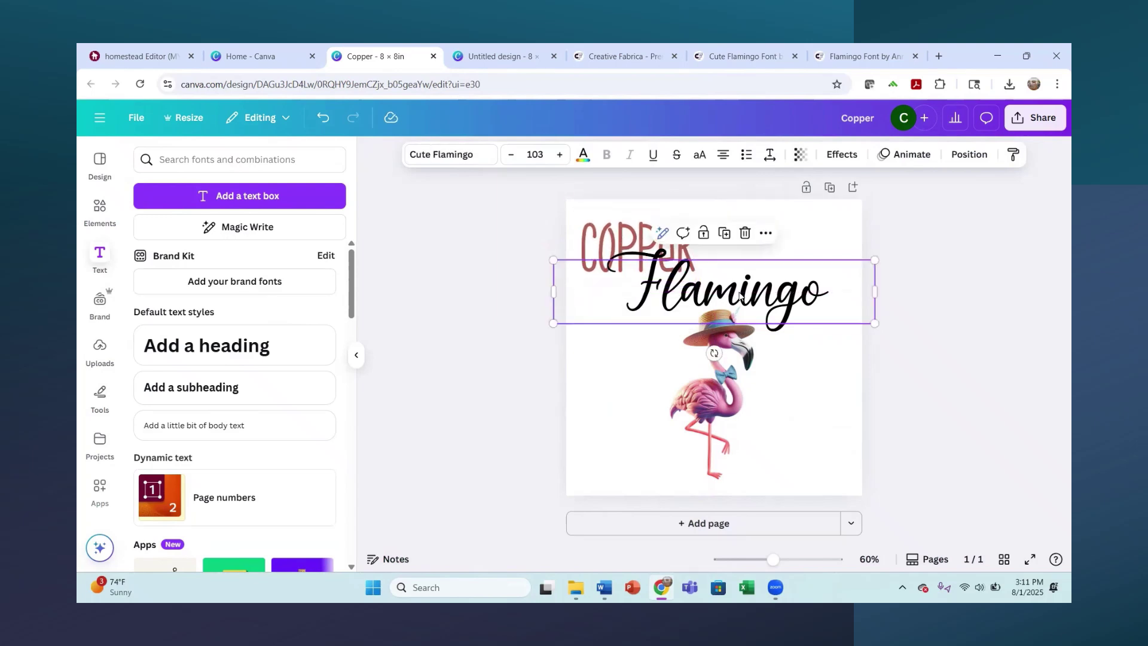
{"action": "left_click_drag", "start_coordinate": [740, 295], "coordinate": [740, 295]}
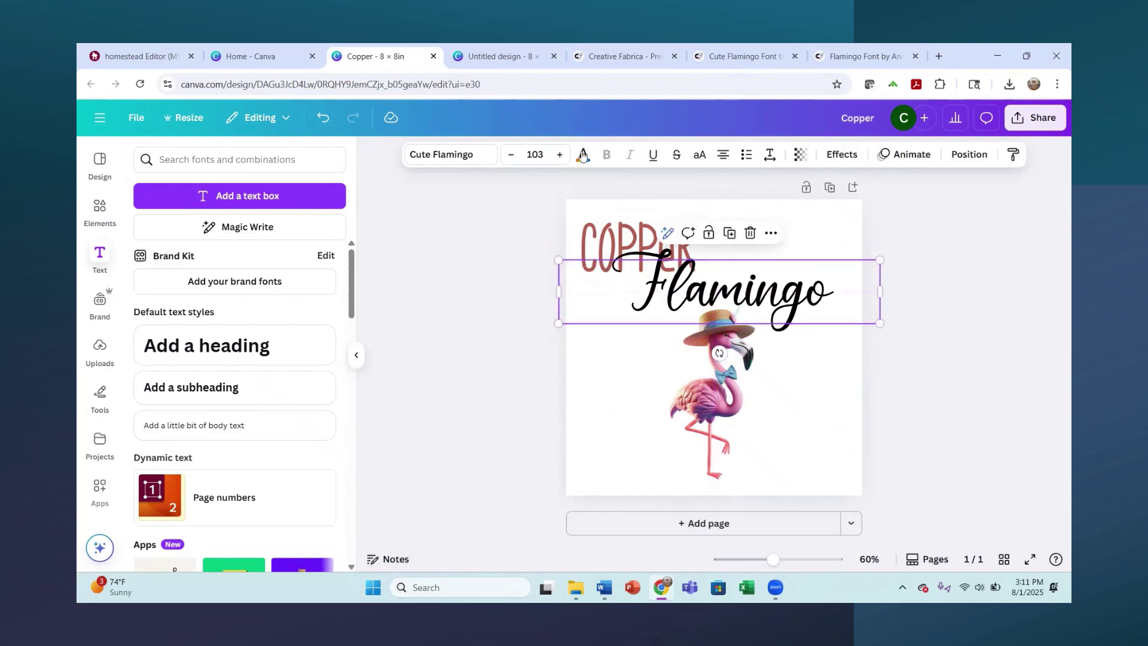
Color the "Flamingo" text with the light pink taken from the flamingo image's photo colors
{"action": "left_click", "coordinate": [583, 155]}
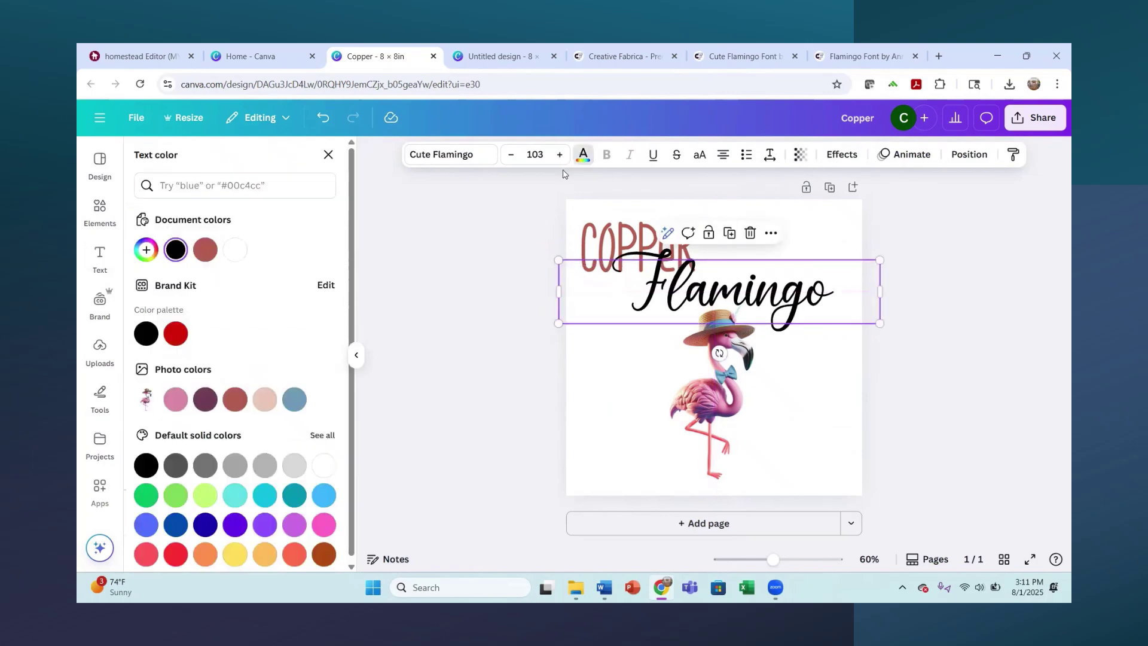
{"action": "left_click", "coordinate": [176, 401]}
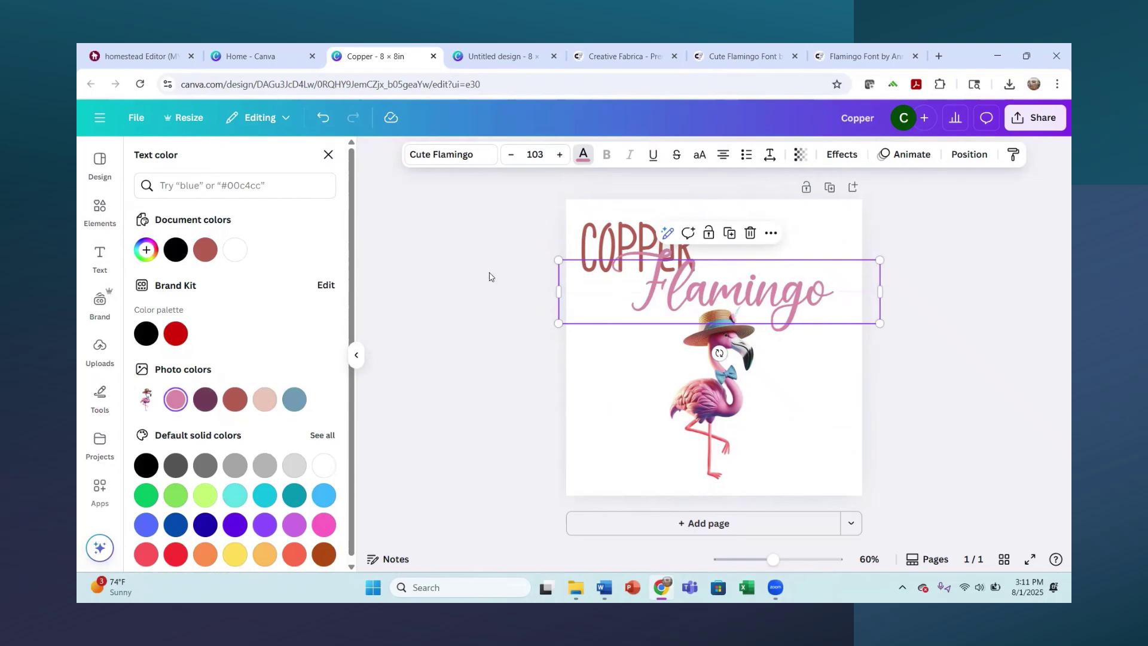
{"action": "left_click", "coordinate": [743, 285]}
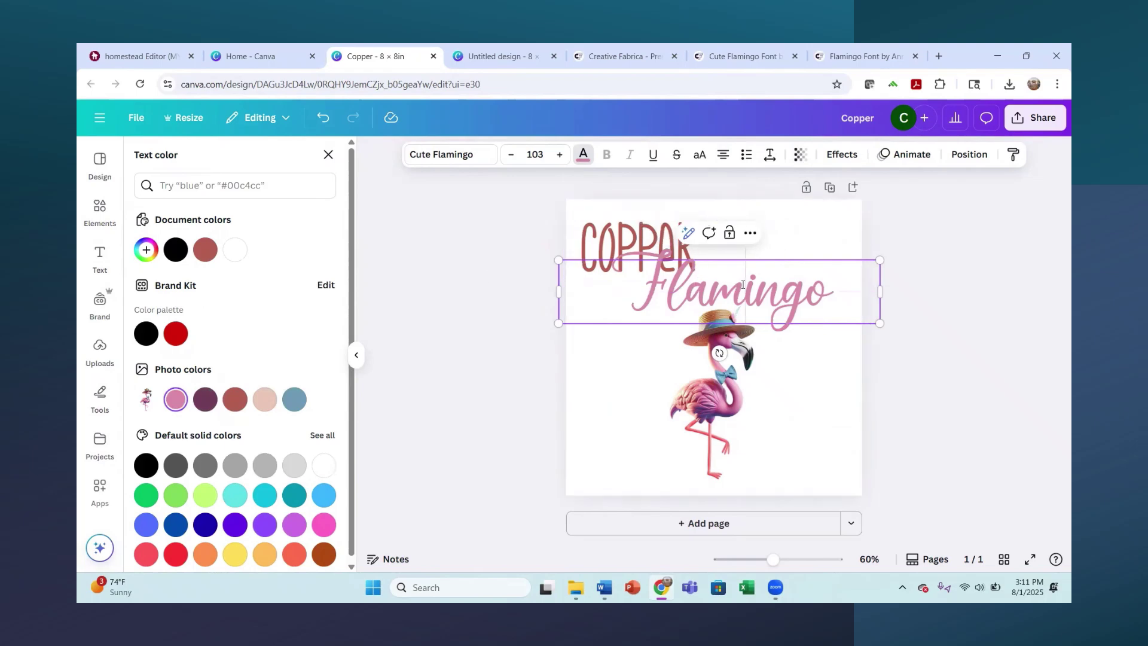
Apply the Outline effect to "Flamingo" and set the outline color to white (#ffffff)
{"action": "left_click", "coordinate": [840, 155]}
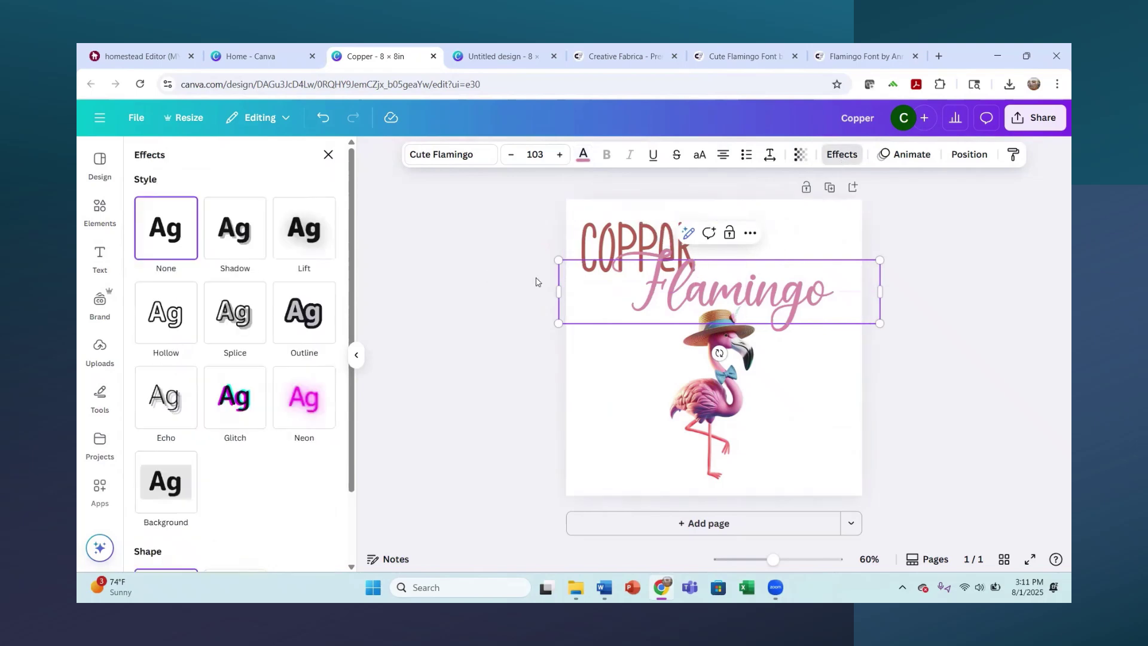
{"action": "left_click", "coordinate": [302, 328]}
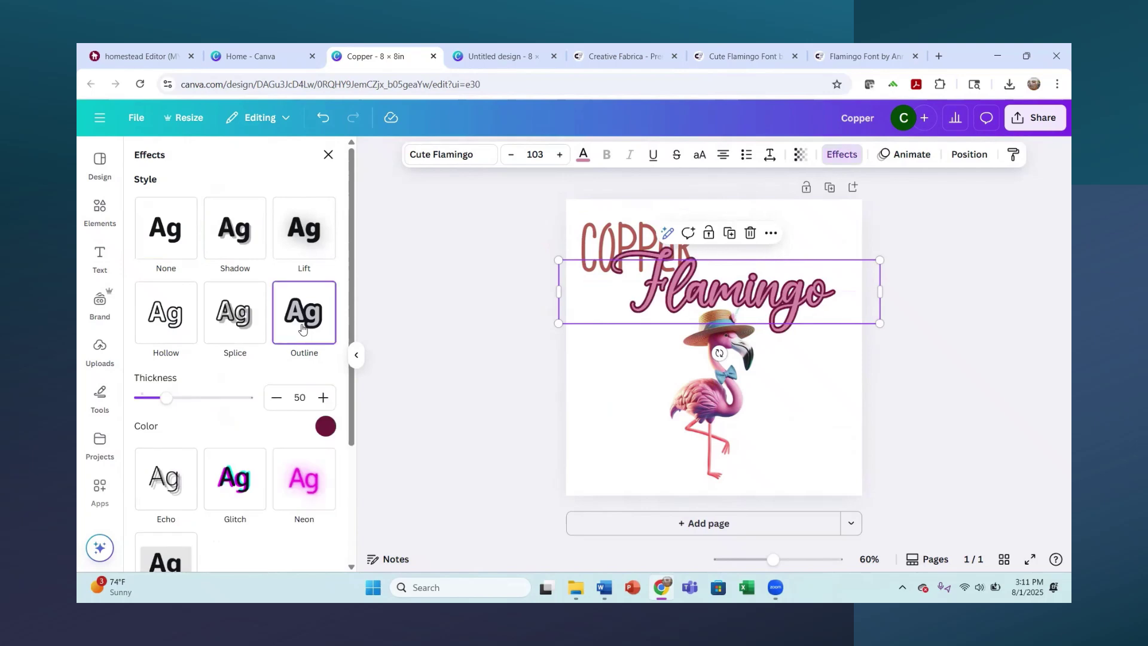
{"action": "left_click", "coordinate": [318, 429]}
{"action": "scroll", "coordinate": [257, 367], "scroll_direction": "down", "scroll_amount": 1}
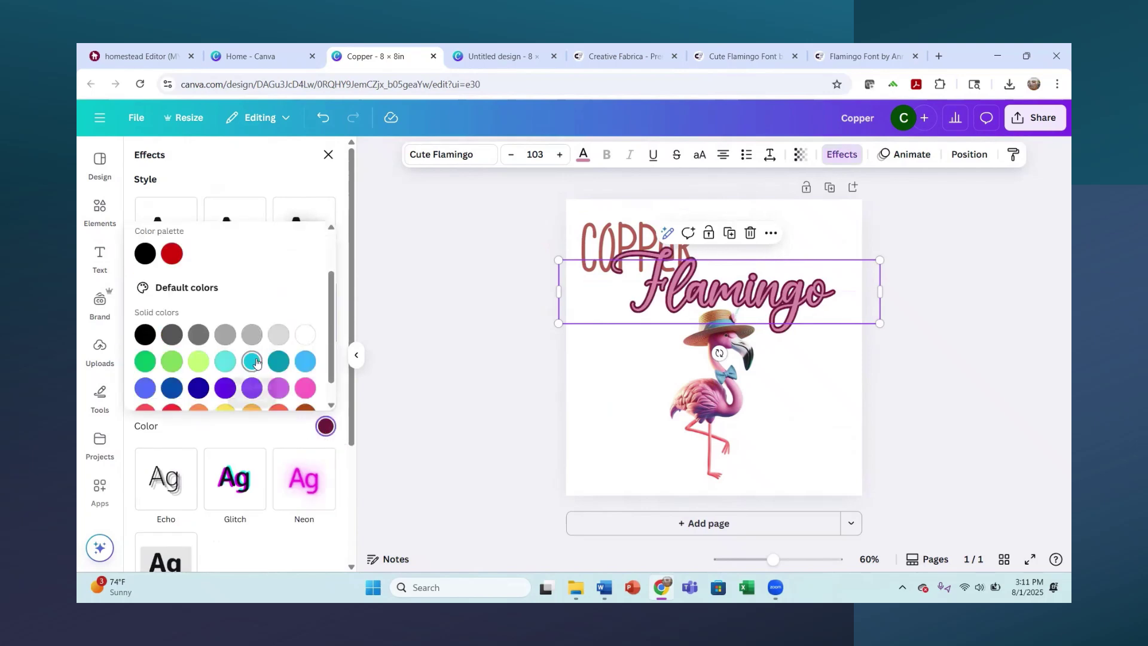
{"action": "scroll", "coordinate": [257, 367], "scroll_direction": "up", "scroll_amount": 1}
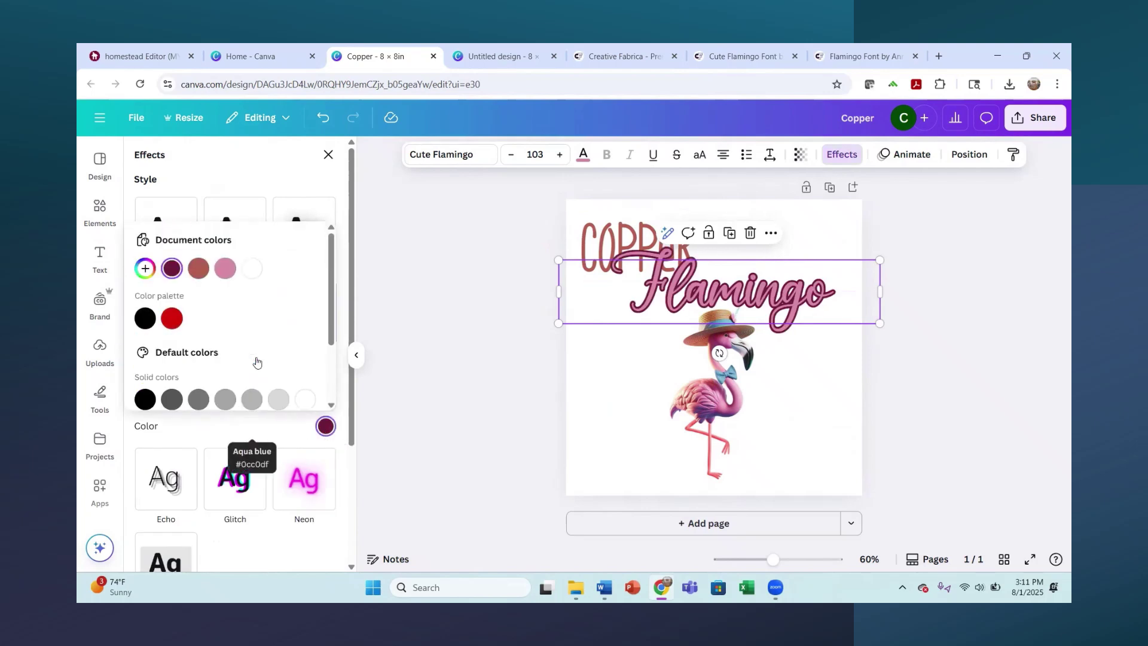
{"action": "left_click", "coordinate": [252, 268]}
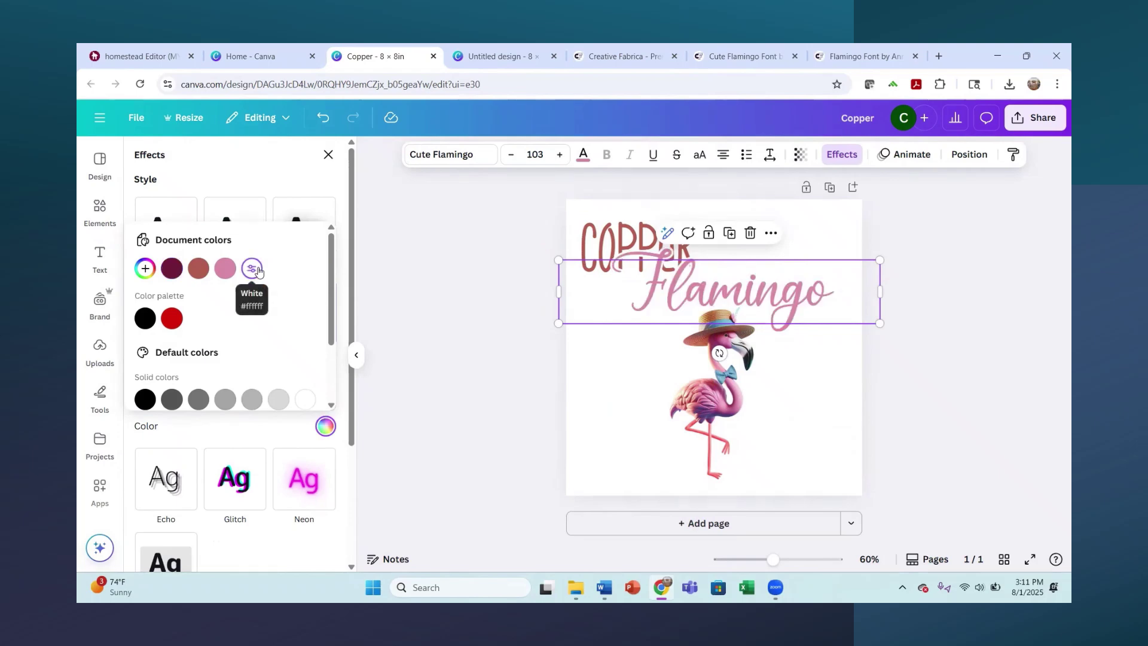
{"action": "left_click", "coordinate": [1018, 238]}
{"action": "left_click", "coordinate": [987, 262]}
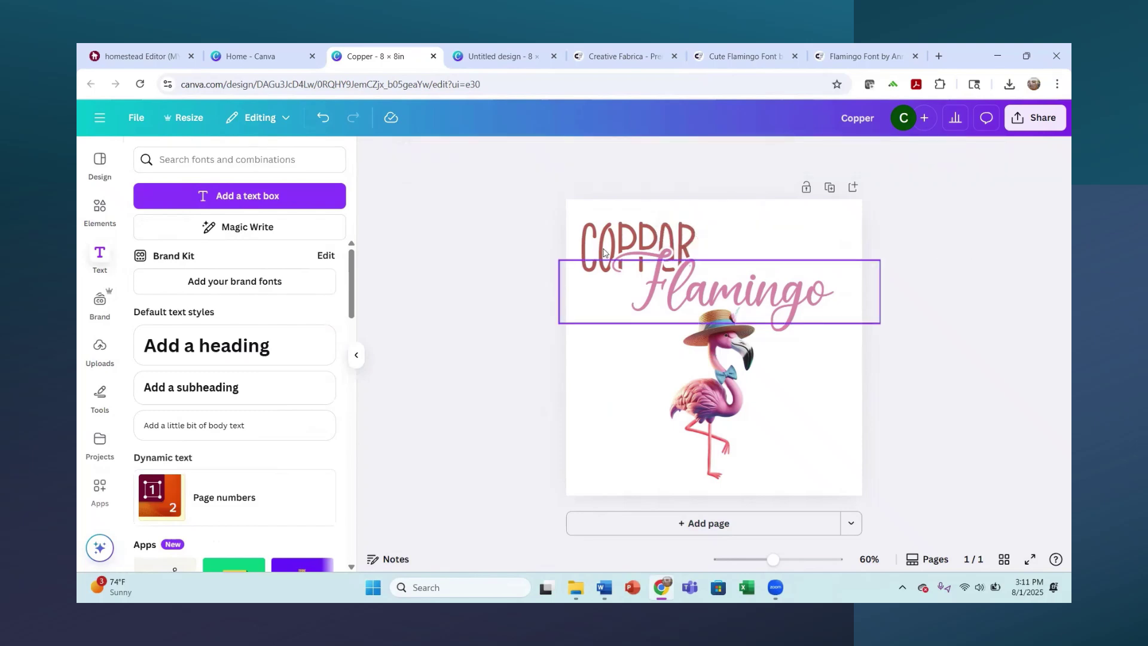
Lower the bird to the page's bottom edge and rearrange the words, with "Flamingo" slightly lower and "Copper" farther right above it
{"action": "left_click_drag", "start_coordinate": [634, 241], "coordinate": [626, 235]}
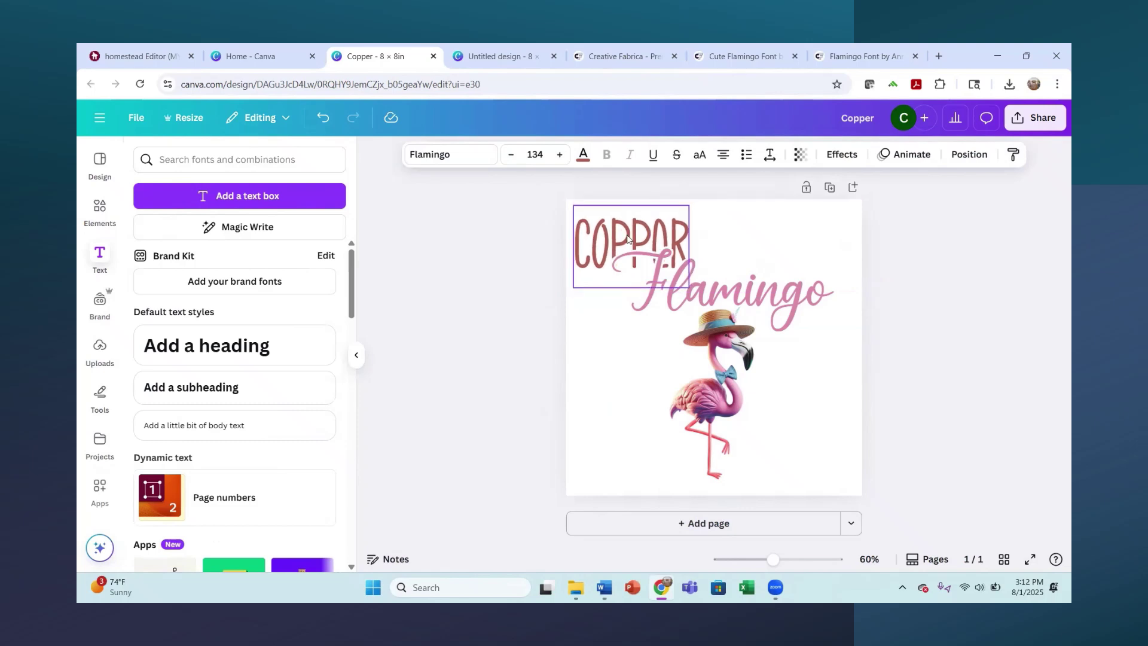
{"action": "left_click_drag", "start_coordinate": [726, 409], "coordinate": [723, 408]}
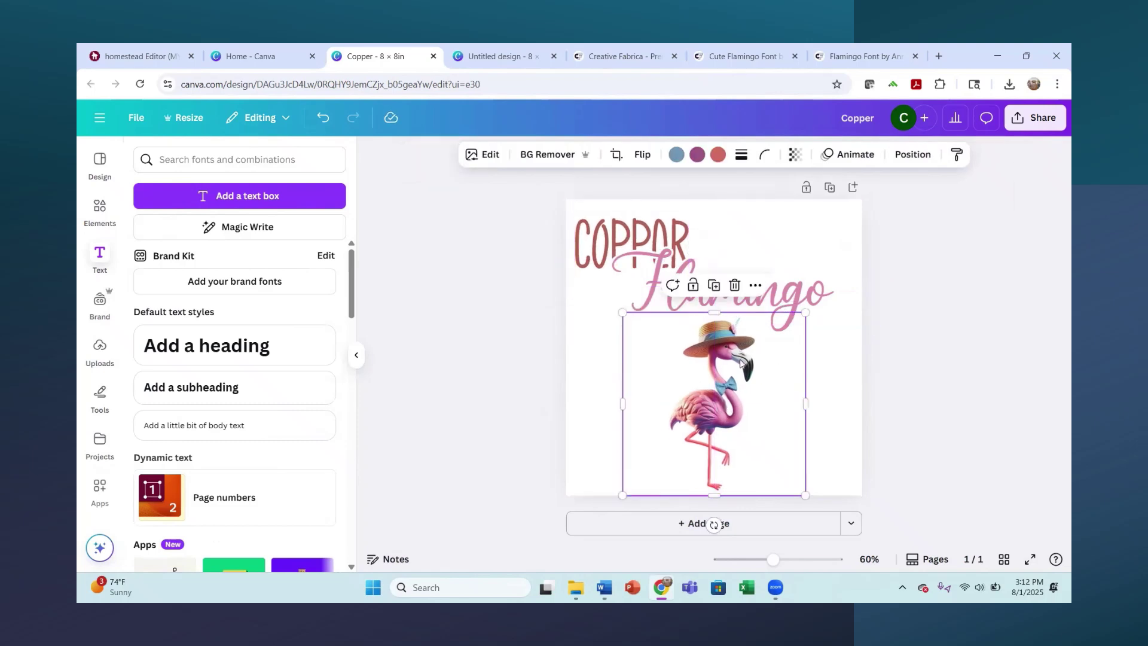
{"action": "left_click_drag", "start_coordinate": [752, 309], "coordinate": [747, 320]}
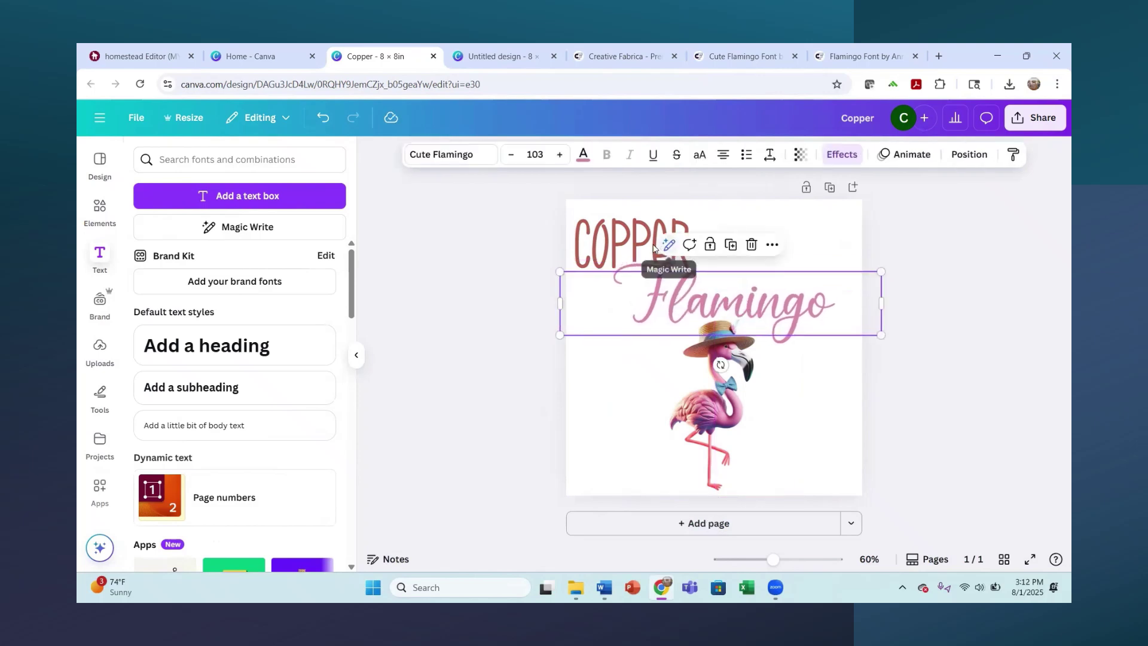
{"action": "left_click_drag", "start_coordinate": [654, 247], "coordinate": [684, 248]}
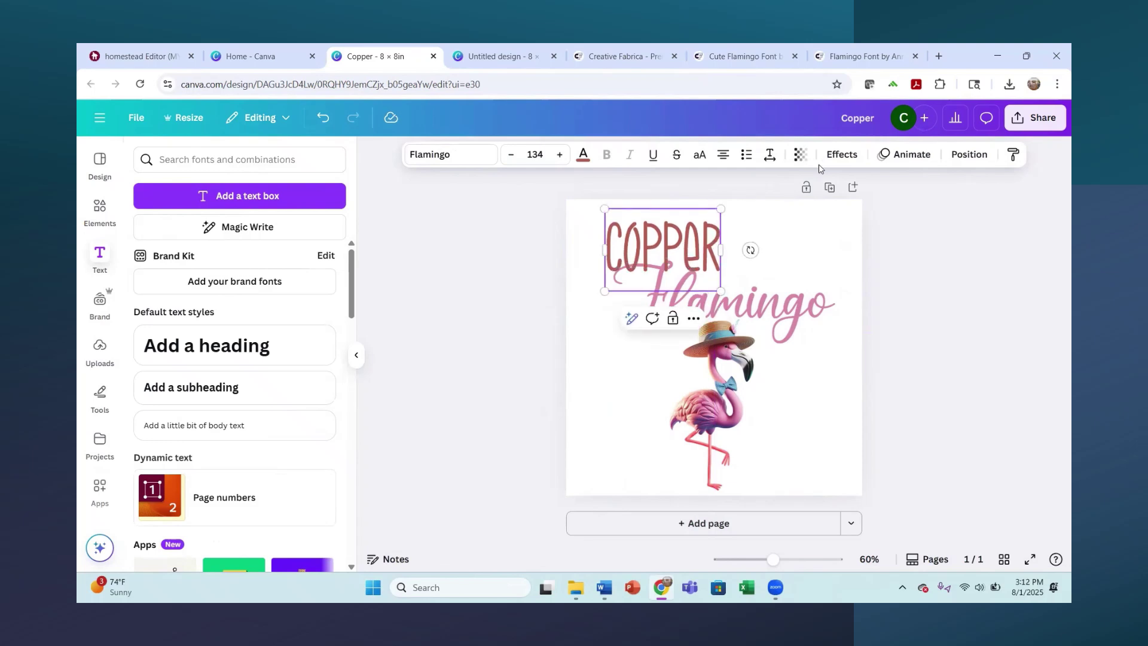
Apply the Outline effect to "Copper" with a white outline color
{"action": "left_click", "coordinate": [843, 157]}
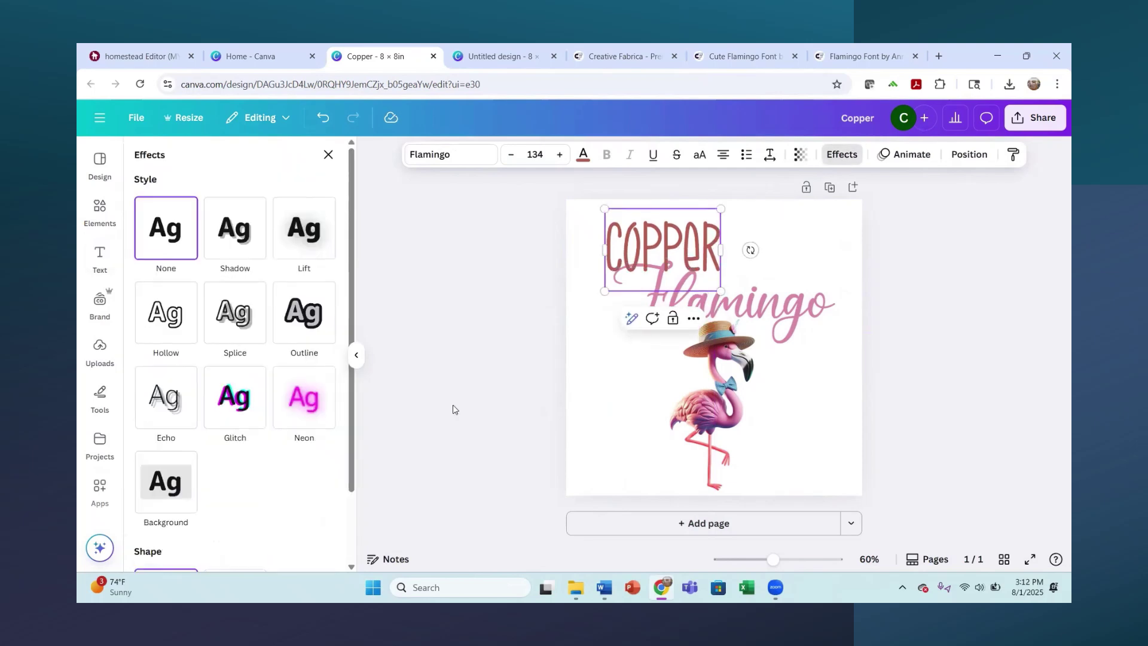
{"action": "left_click", "coordinate": [307, 338]}
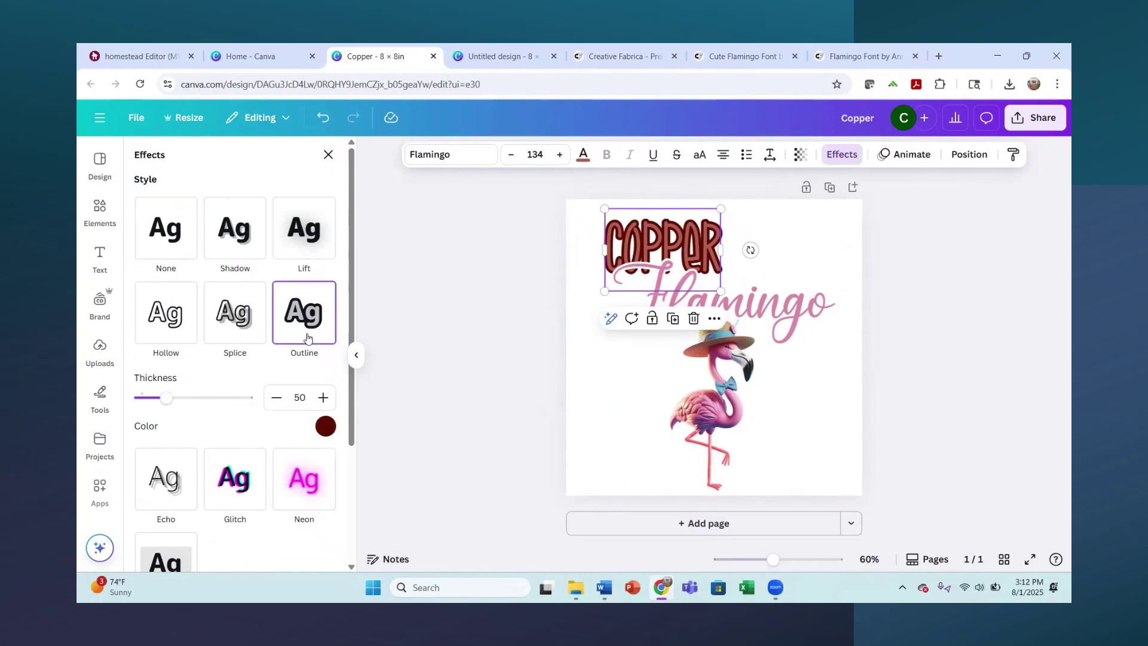
{"action": "left_click", "coordinate": [326, 427]}
{"action": "left_click", "coordinate": [254, 269]}
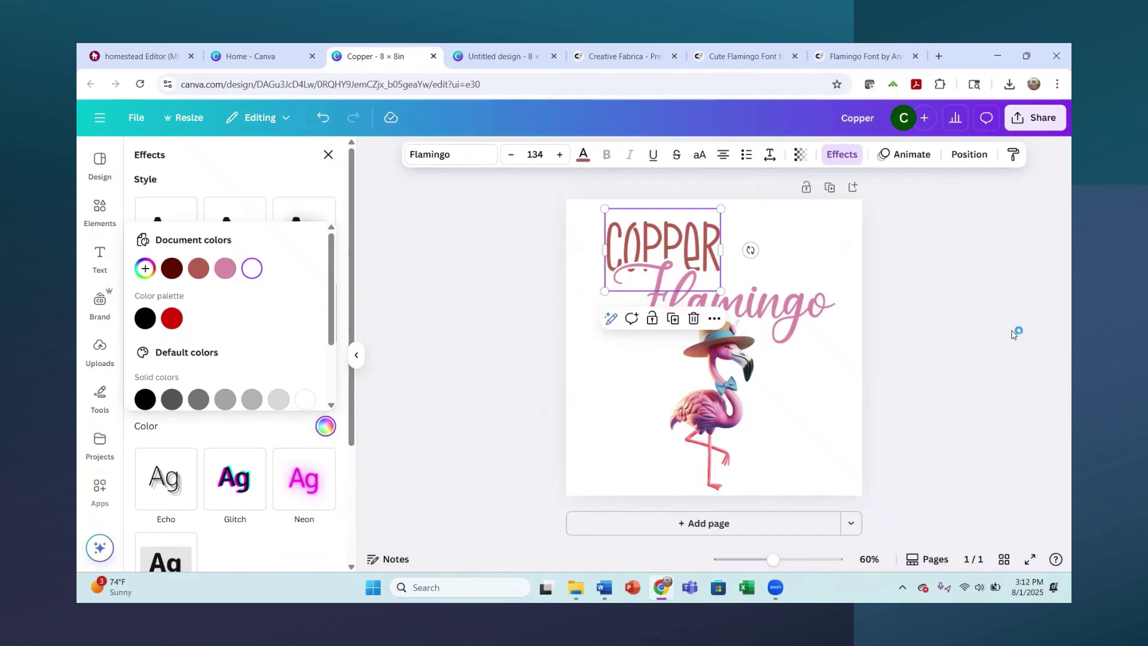
{"action": "left_click", "coordinate": [966, 379]}
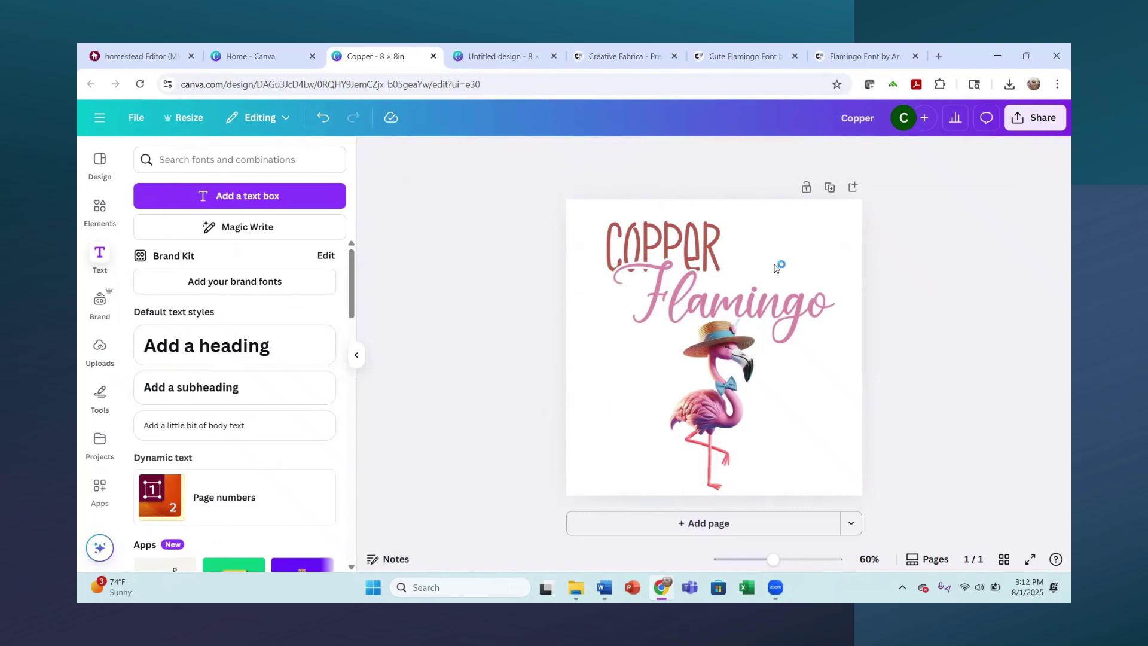
Enlarge "Copper" to size 165 and position it at the top of the page, slightly left of center above "Flamingo"
{"action": "left_click", "coordinate": [700, 244]}
{"action": "left_click_drag", "start_coordinate": [701, 243], "coordinate": [685, 234]}
{"action": "left_click_drag", "start_coordinate": [704, 282], "coordinate": [732, 302]}
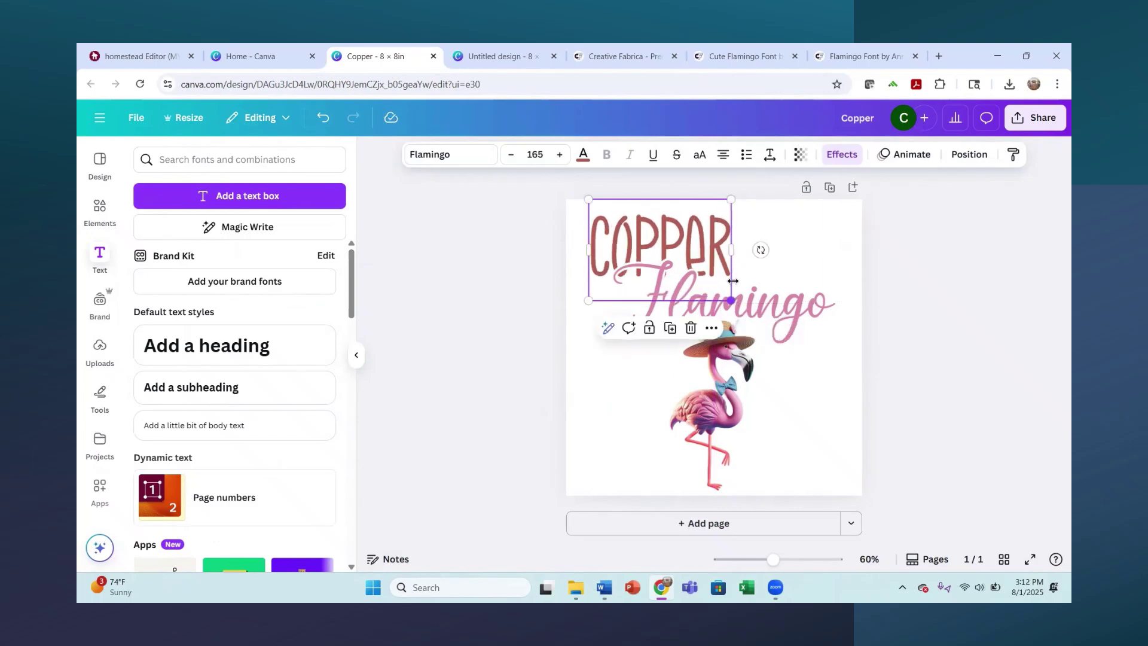
{"action": "left_click_drag", "start_coordinate": [725, 257], "coordinate": [722, 247]}
{"action": "left_click", "coordinate": [723, 245]}
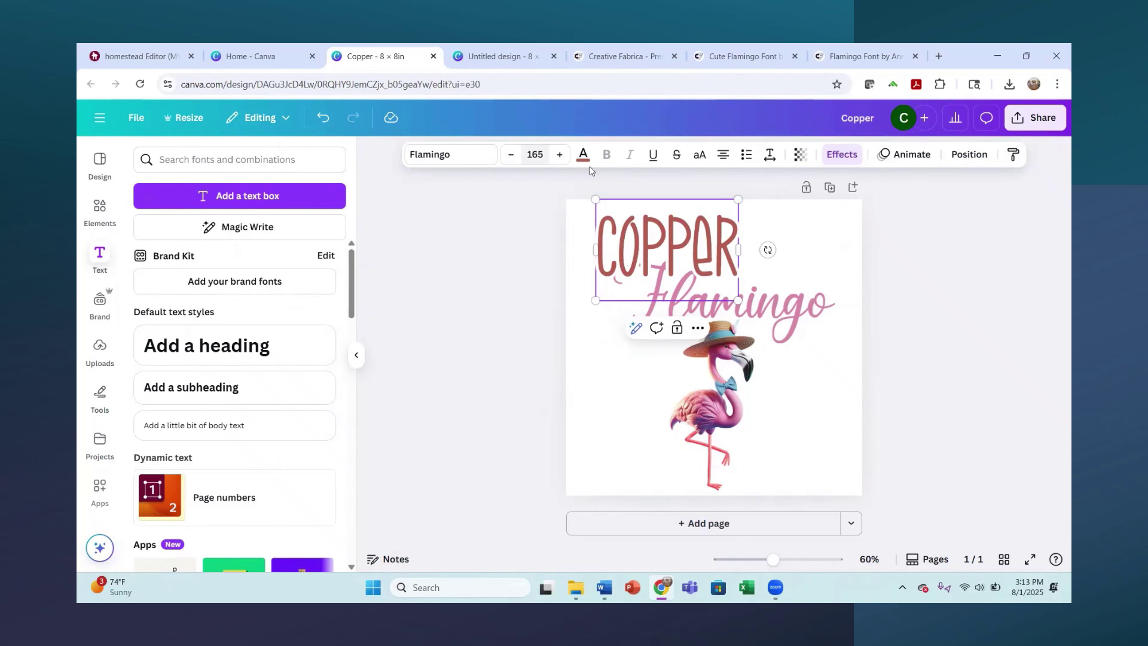
{"action": "left_click", "coordinate": [844, 235]}
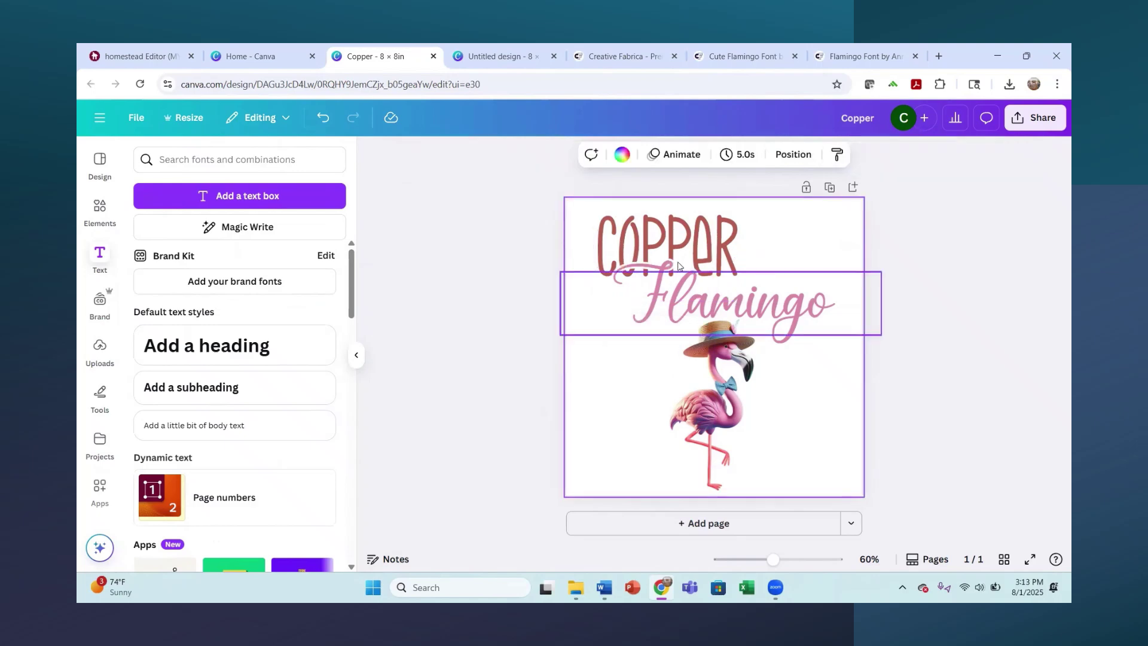
{"action": "left_click", "coordinate": [693, 239]}
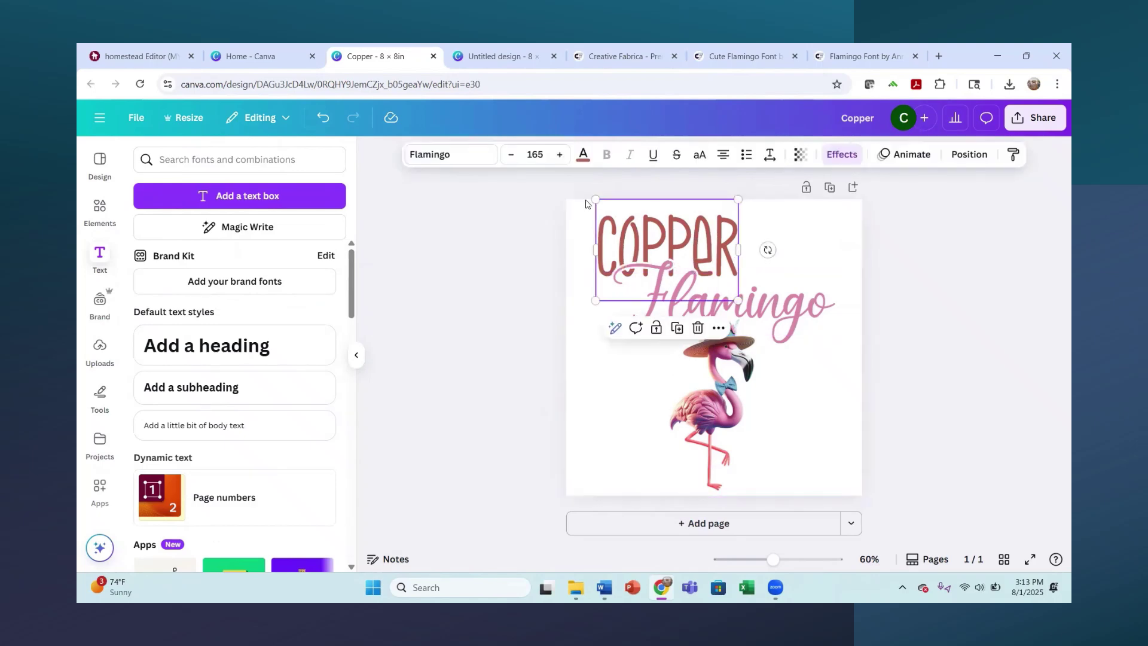
{"action": "left_click", "coordinate": [583, 155]}
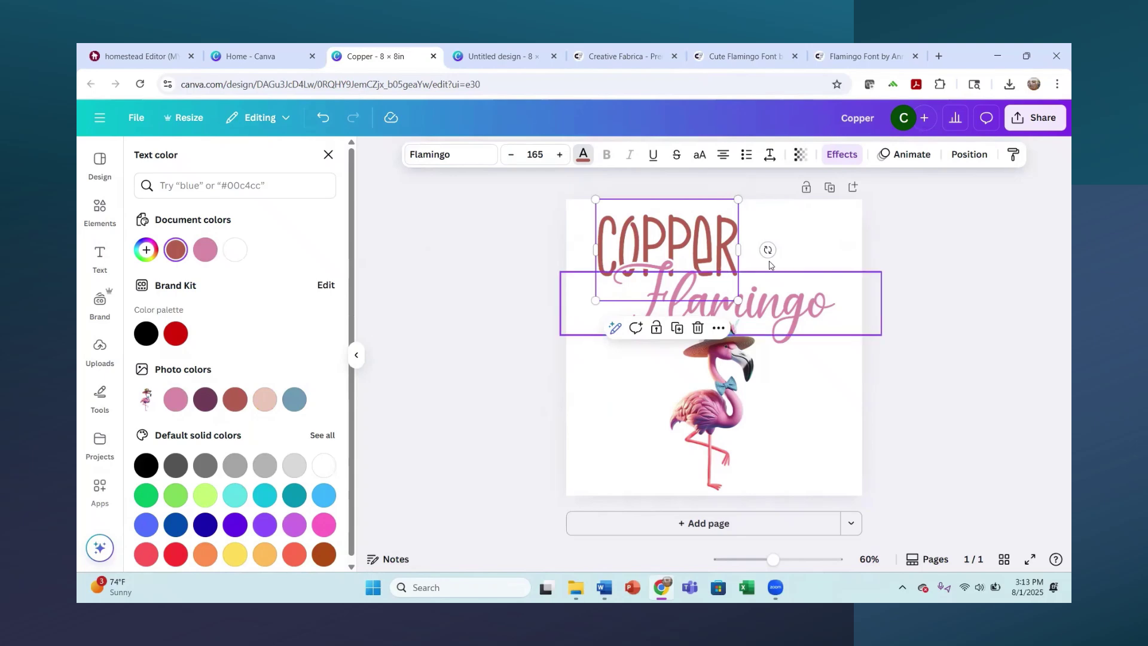
Shift the bird image slightly right and lower "Flamingo" slightly so it sits just above the bird's hat
{"action": "left_click", "coordinate": [723, 424]}
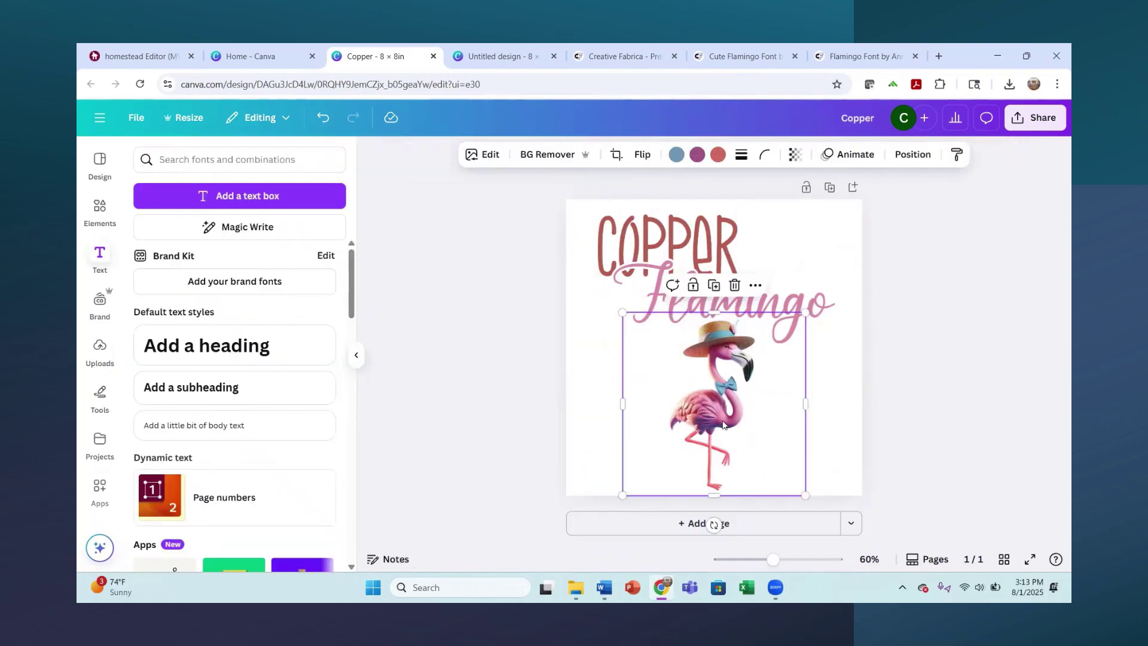
{"action": "left_click_drag", "start_coordinate": [719, 427], "coordinate": [729, 427]}
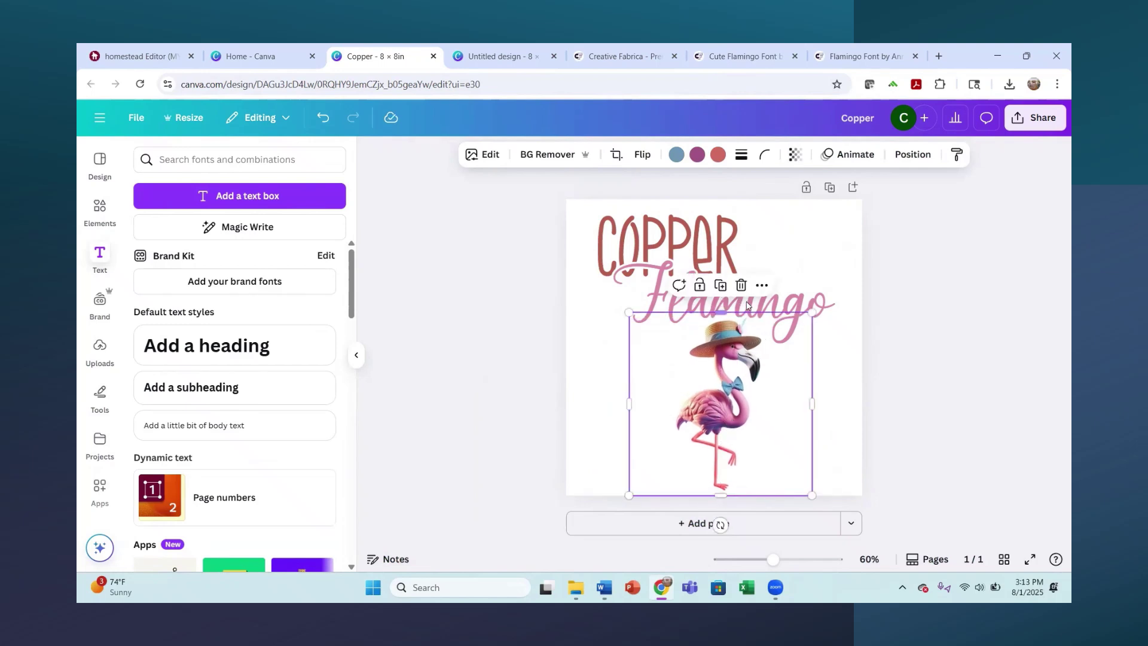
{"action": "left_click", "coordinate": [764, 313]}
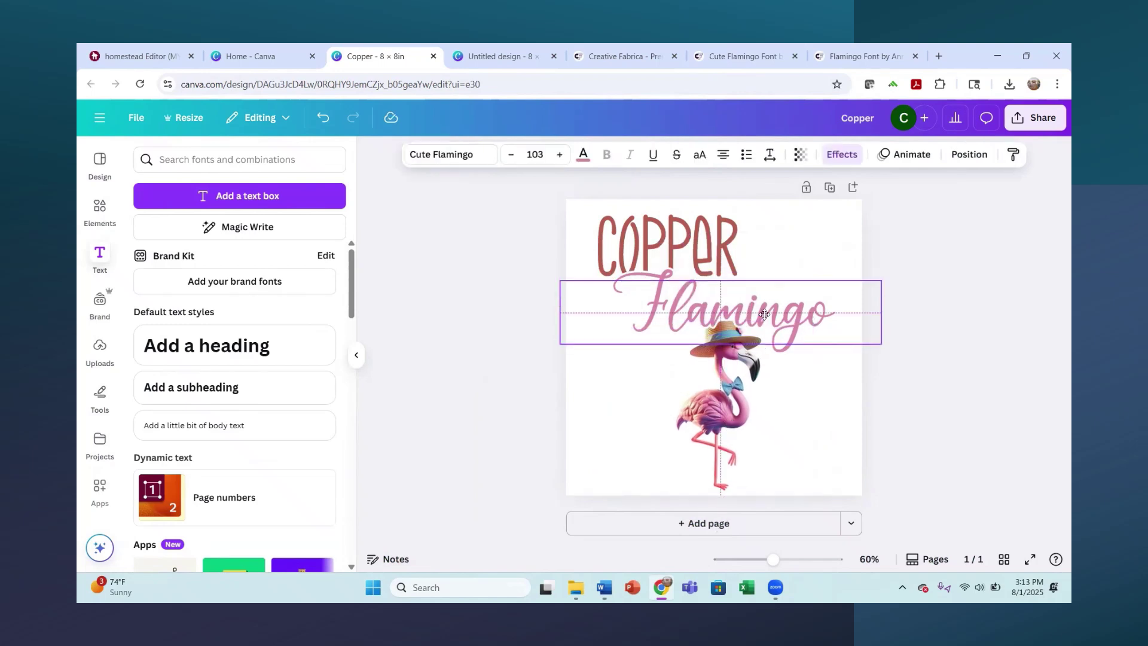
{"action": "left_click_drag", "start_coordinate": [764, 314], "coordinate": [755, 313]}
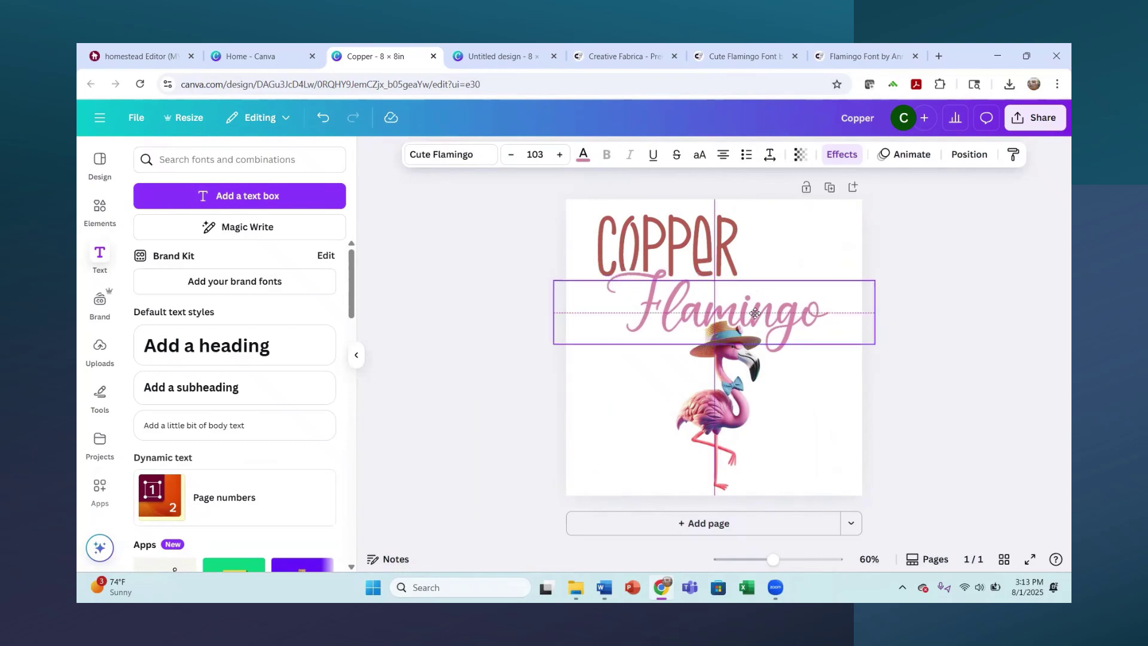
{"action": "left_click_drag", "start_coordinate": [755, 313], "coordinate": [755, 309]}
{"action": "left_click", "coordinate": [970, 234]}
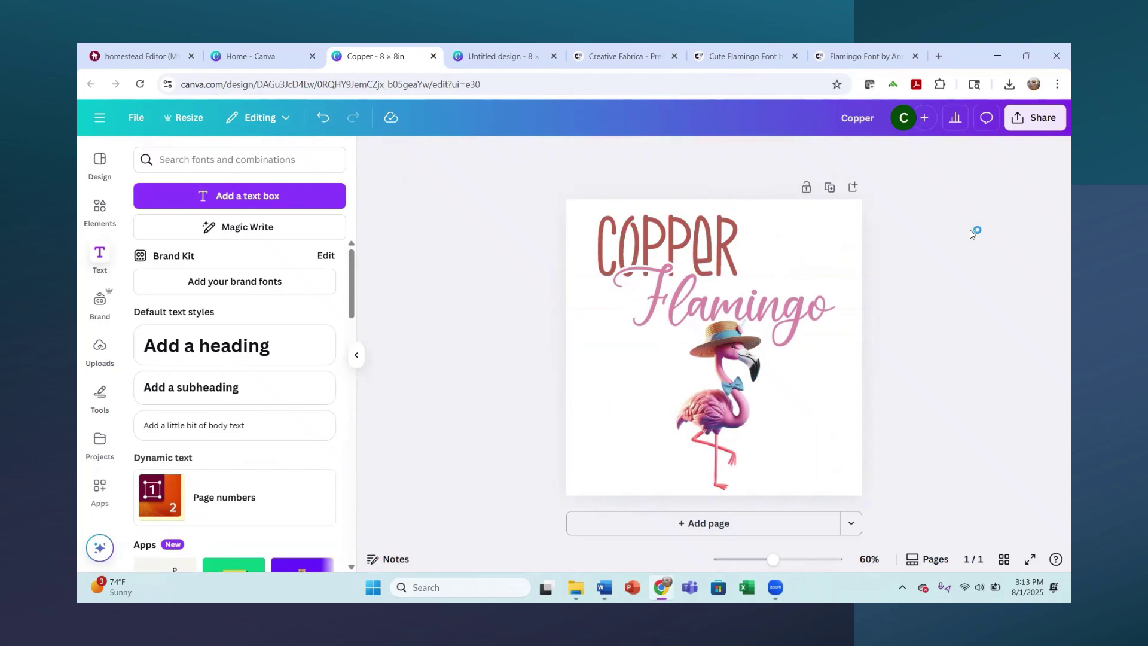
{"action": "left_click", "coordinate": [1030, 117]}
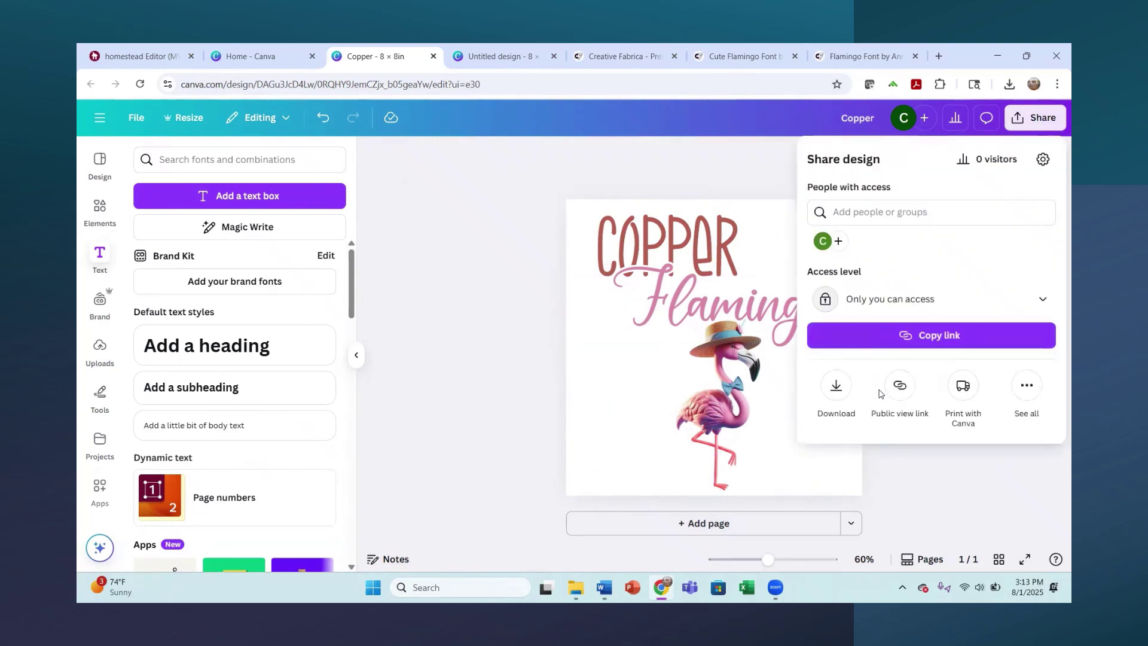
{"action": "left_click", "coordinate": [836, 390]}
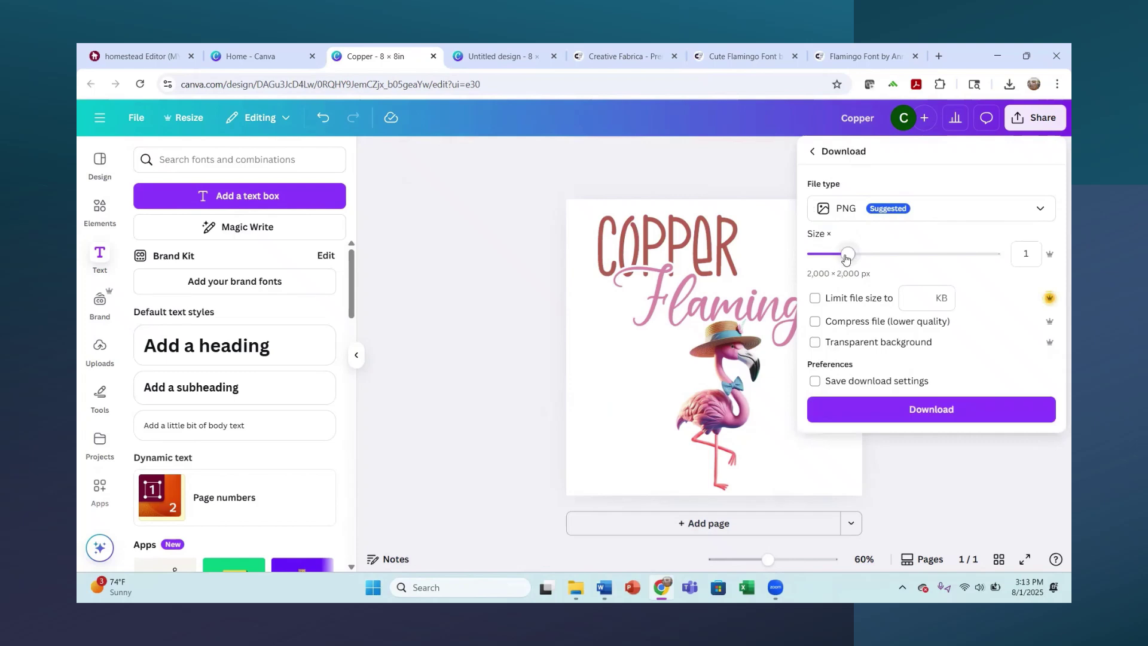
{"action": "left_click_drag", "start_coordinate": [846, 255], "coordinate": [911, 255]}
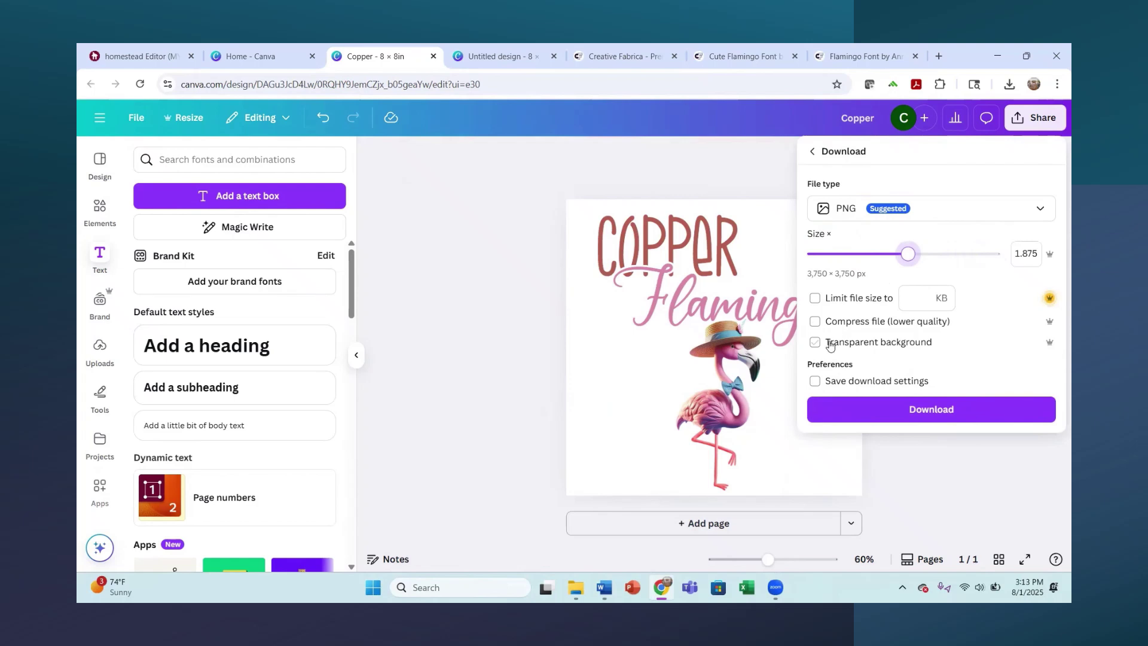
{"action": "left_click", "coordinate": [926, 418]}
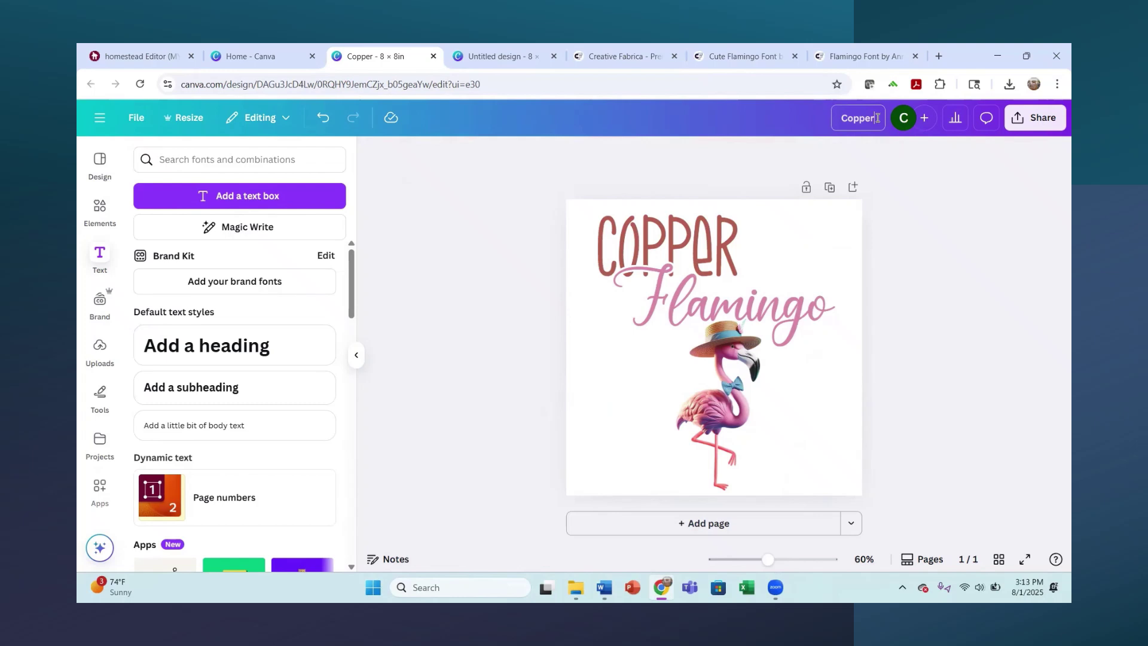
Rename the design "Copper flamingo" and download it as a PNG at size 1.875 (3,750 × 3,750 px) with a transparent background
{"action": "type", "text": "flamingo"}
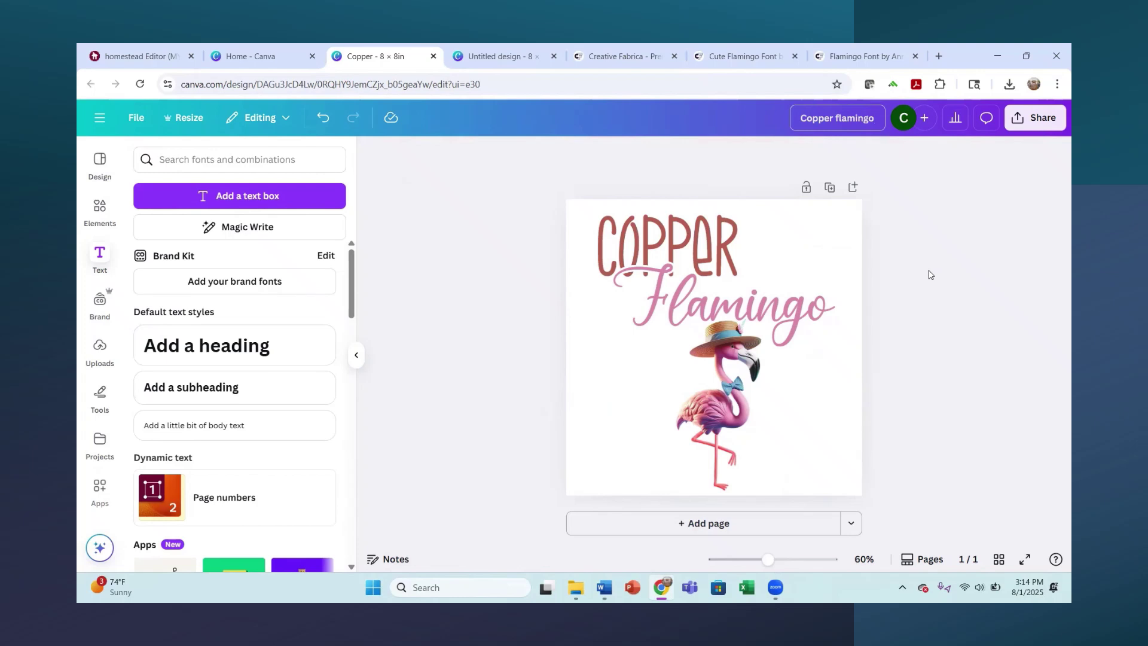
{"action": "left_click", "coordinate": [1037, 117]}
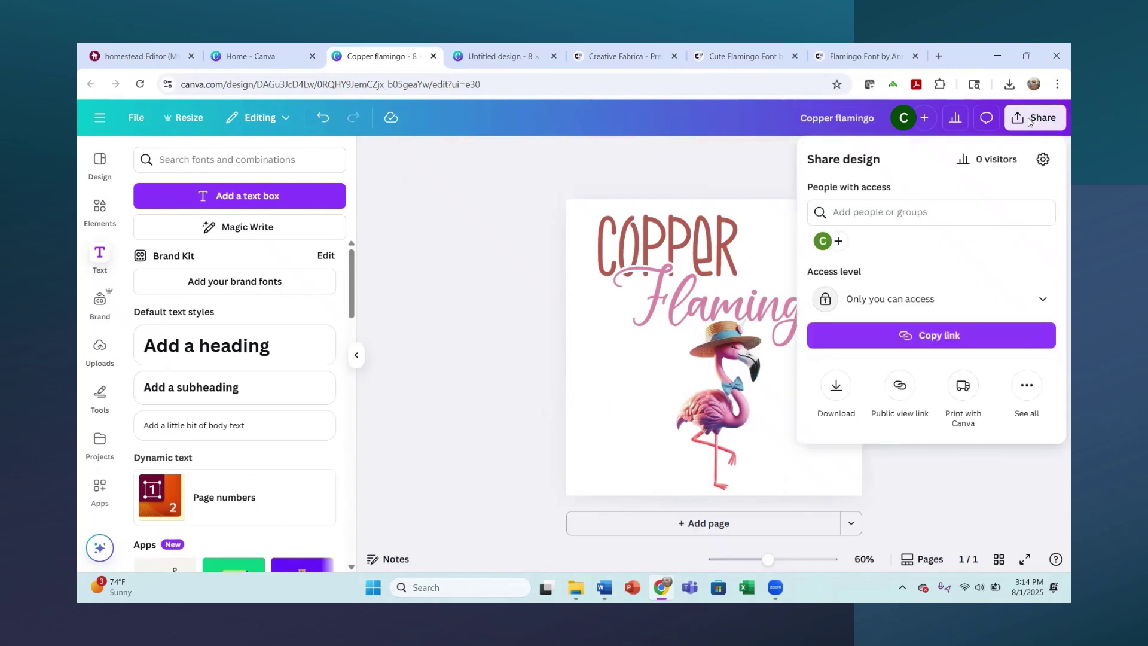
{"action": "left_click", "coordinate": [834, 389]}
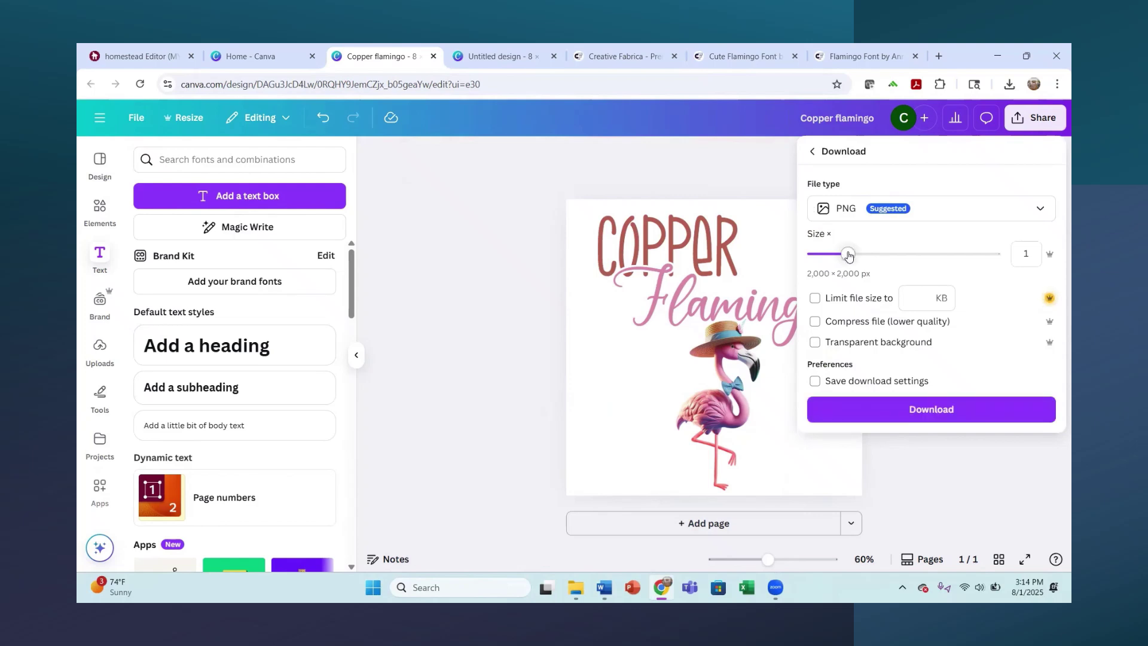
{"action": "left_click_drag", "start_coordinate": [848, 255], "coordinate": [908, 254]}
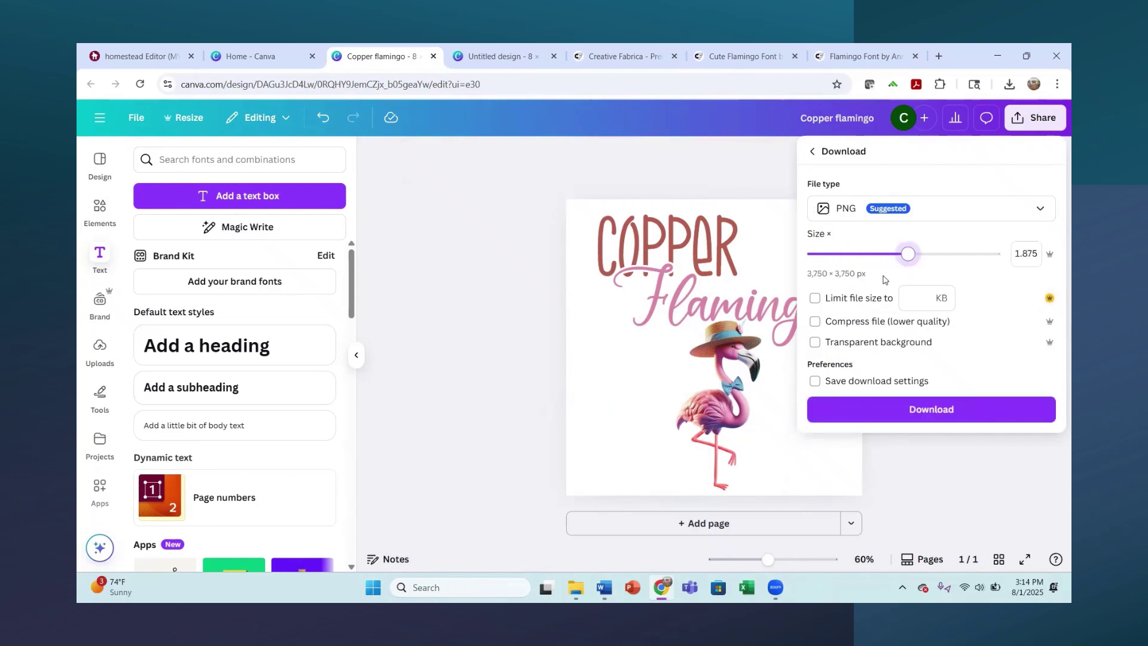
{"action": "left_click", "coordinate": [815, 342]}
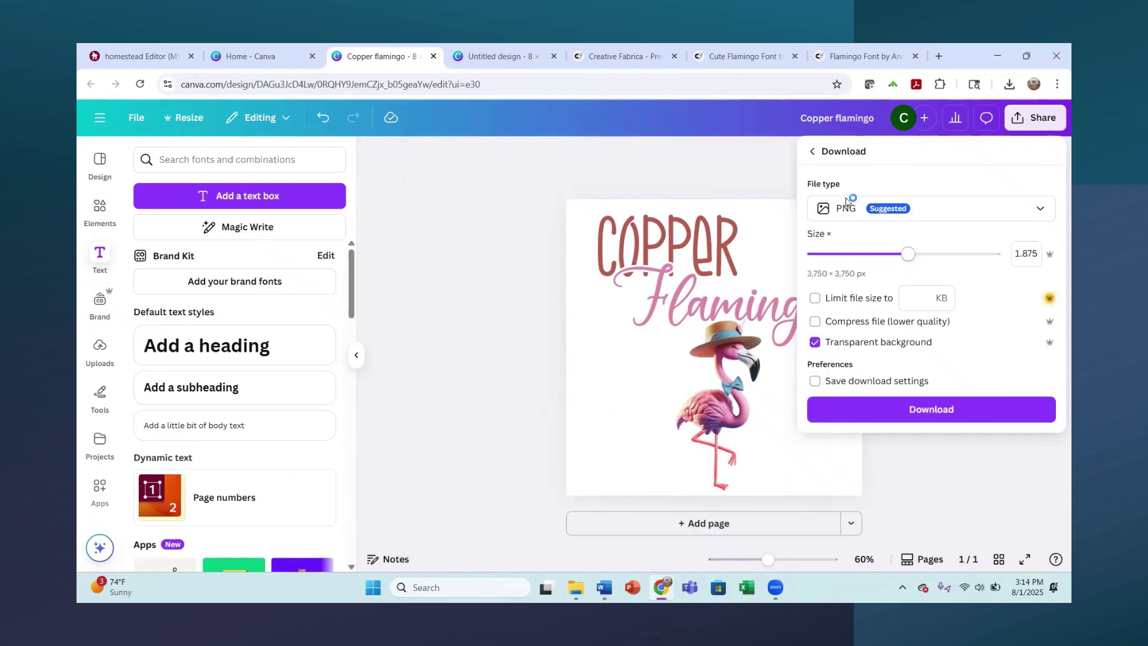
{"action": "left_click", "coordinate": [849, 210]}
{"action": "left_click", "coordinate": [861, 288]}
{"action": "left_click", "coordinate": [936, 411]}
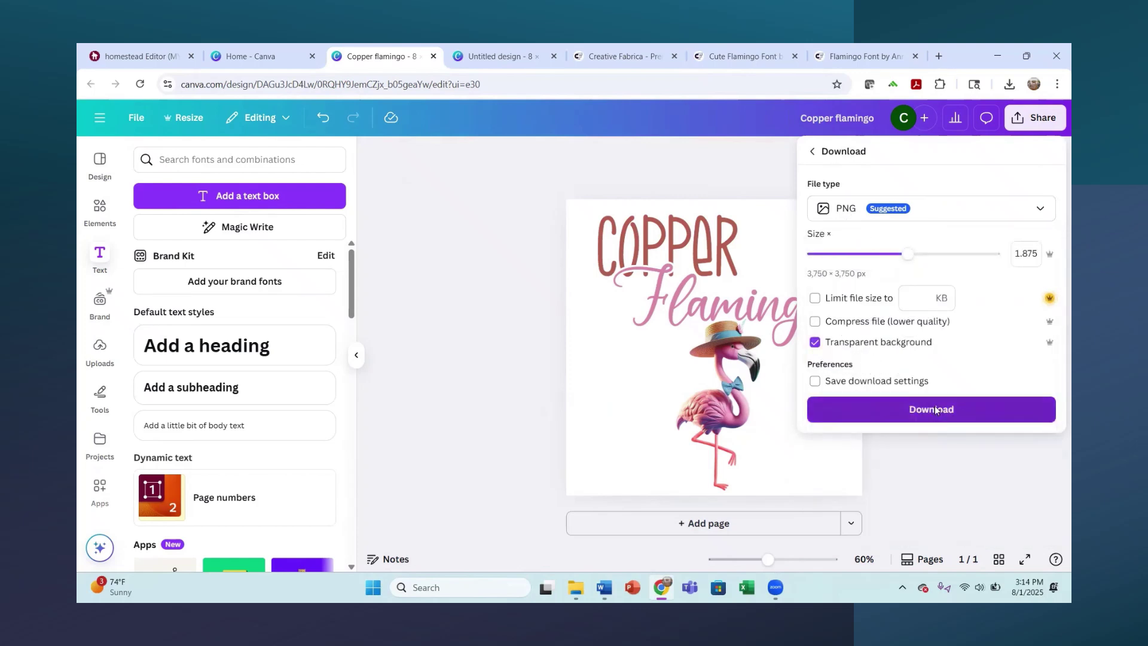